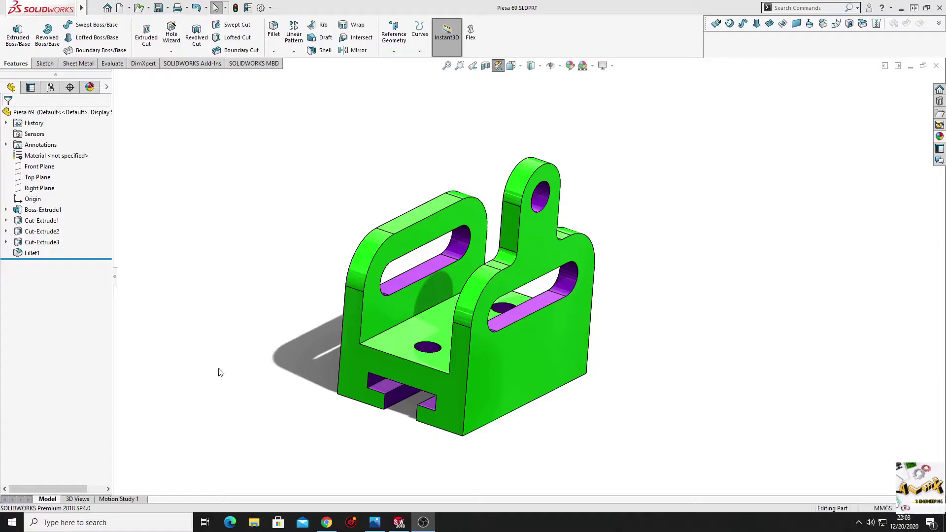
Open the reference drawing Schita ex 70.jpg in Photos, then move its window aside
mouse_move(235, 336)
middle_down()
mouse_move(276, 340)
mouse_move(243, 374)
mouse_move(138, 401)
mouse_move(325, 427)
mouse_move(277, 334)
mouse_move(175, 404)
mouse_move(351, 454)
mouse_move(306, 420)
mouse_move(262, 315)
mouse_move(270, 353)
mouse_move(245, 401)
mouse_move(263, 416)
mouse_move(212, 443)
mouse_move(253, 465)
middle_up()
click(375, 523)
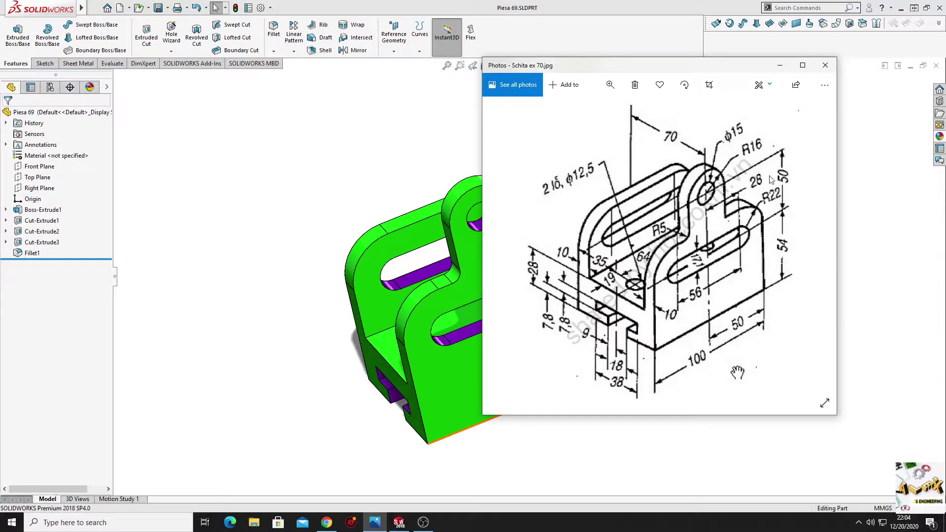
click(803, 66)
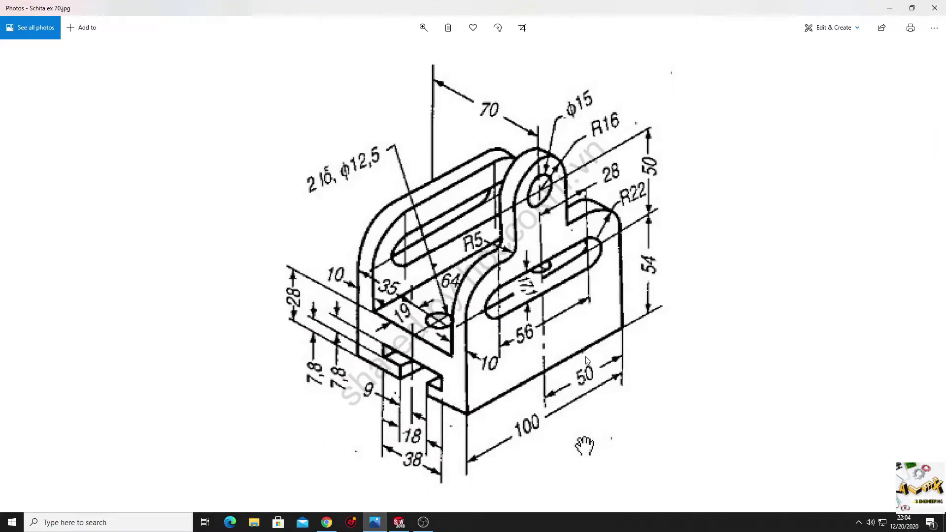
click(912, 8)
drag(708, 68, 0, 133)
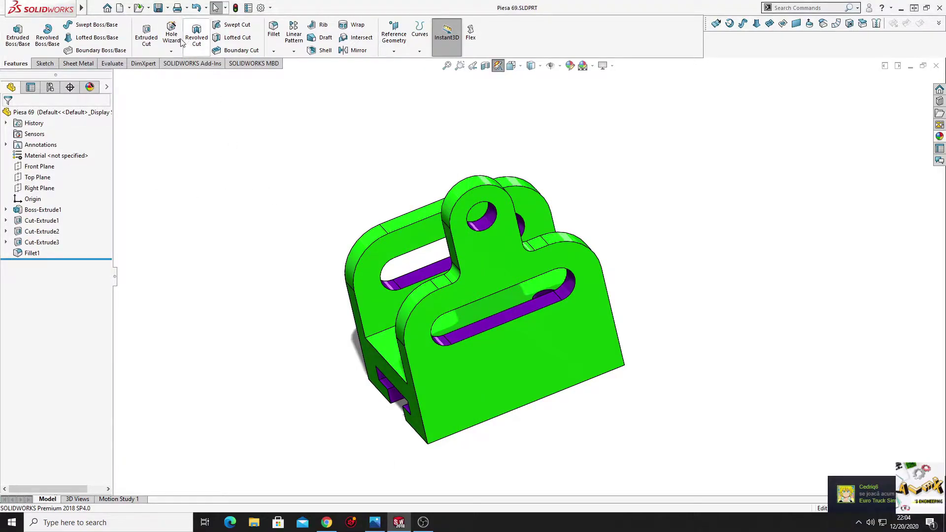
Create a new part and start a sketch on the Front Plane
click(120, 8)
click(389, 377)
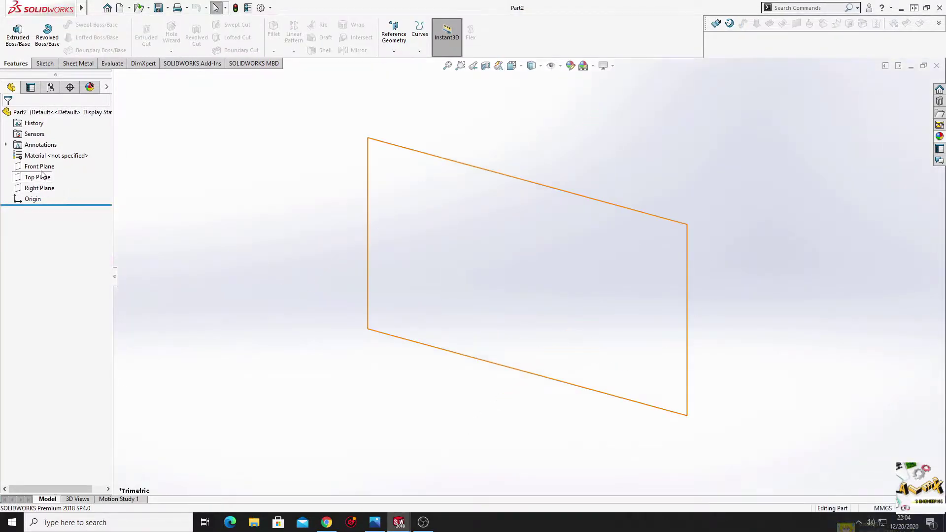
click(40, 168)
click(46, 154)
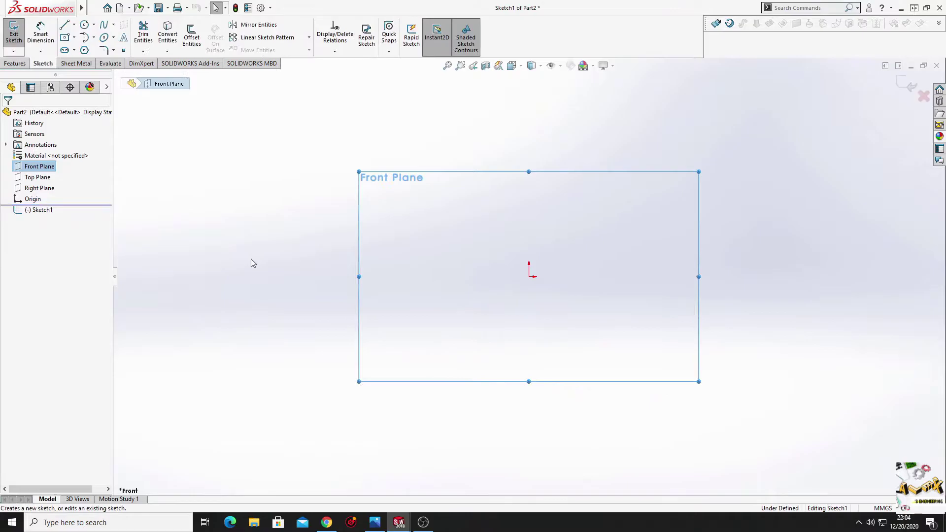
ctrl+middle_drag(462, 284, 196, 308)
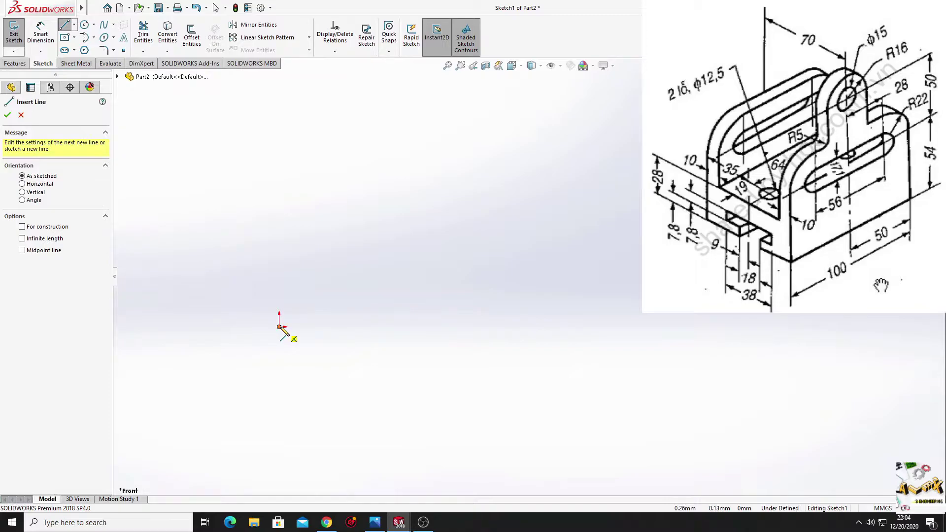
Draw a closed U-shaped line outline starting and ending at the origin
click(280, 327)
click(557, 329)
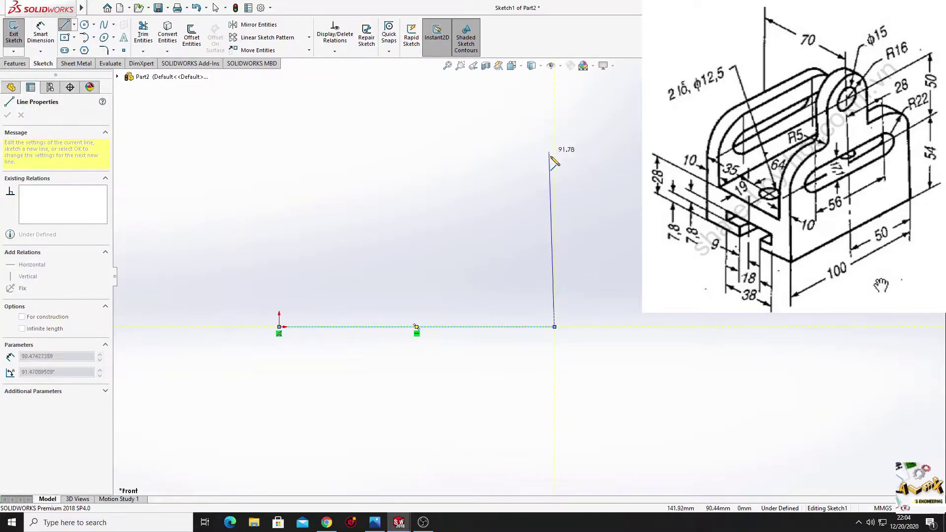
ctrl+middle_drag(566, 162, 529, 264)
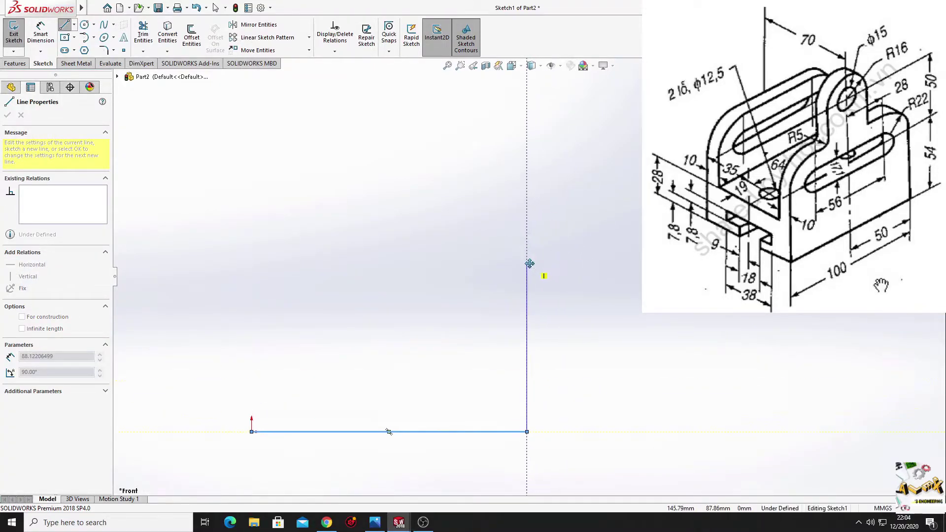
click(527, 156)
click(497, 156)
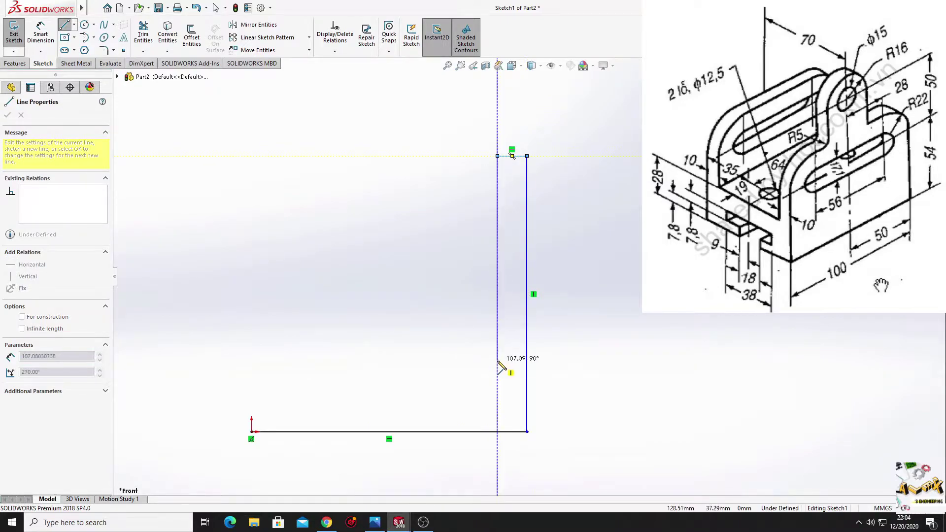
click(498, 298)
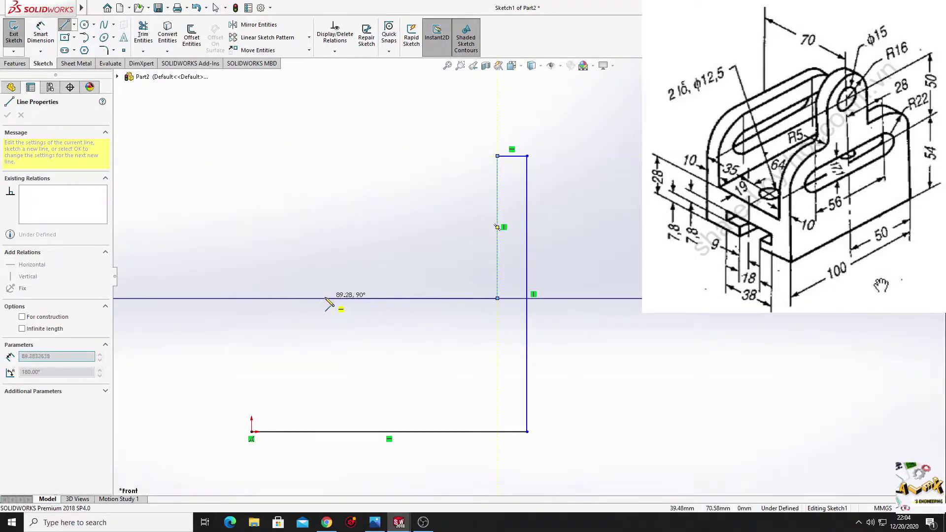
click(312, 298)
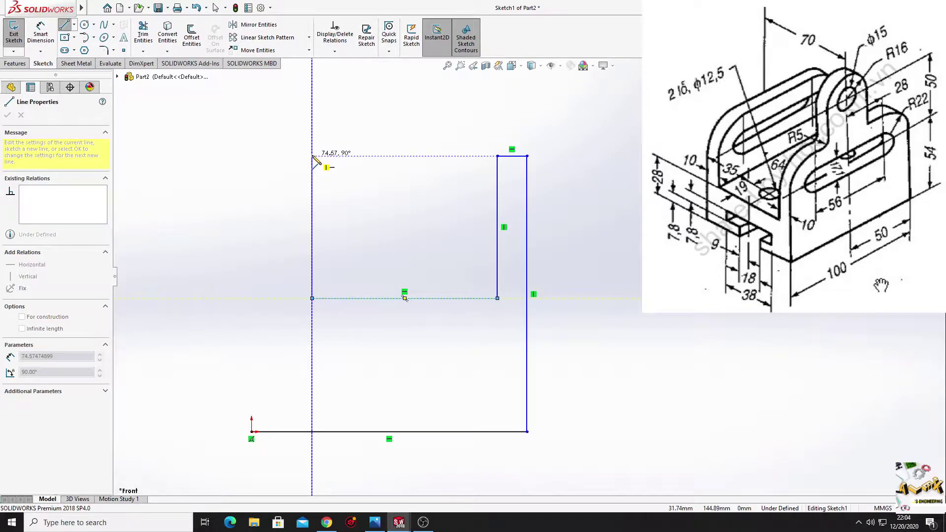
click(313, 156)
click(252, 157)
click(251, 431)
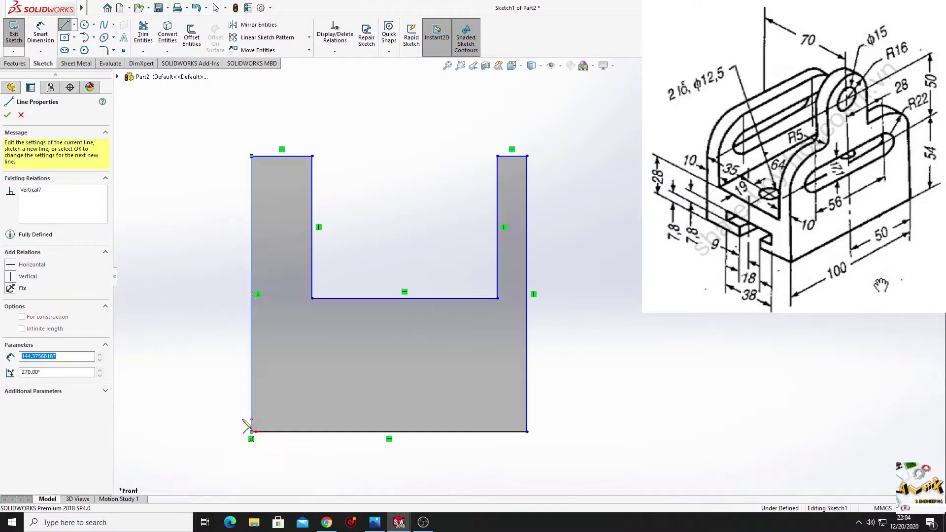
right_click(247, 425)
click(215, 349)
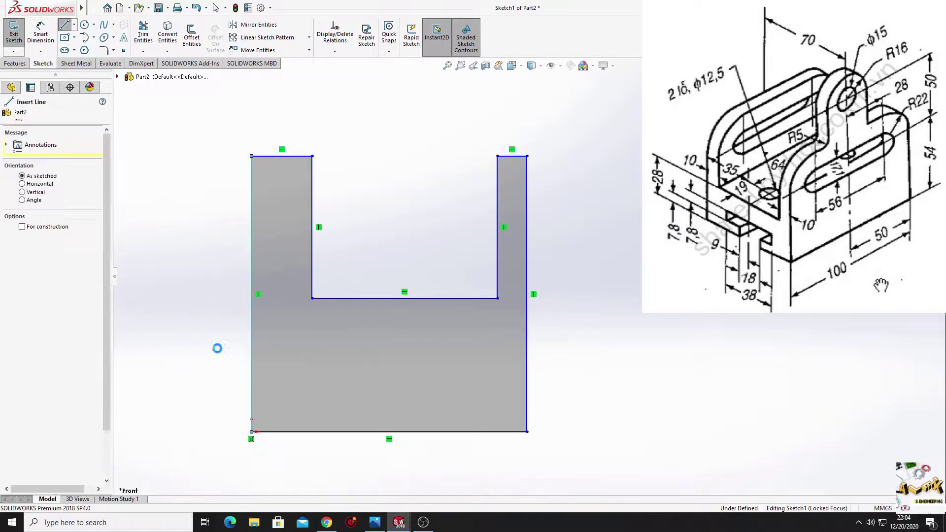
Make the leg top edges collinear and equal, and constrain the inner leg sides to match
click(285, 156)
ctrl+click(517, 157)
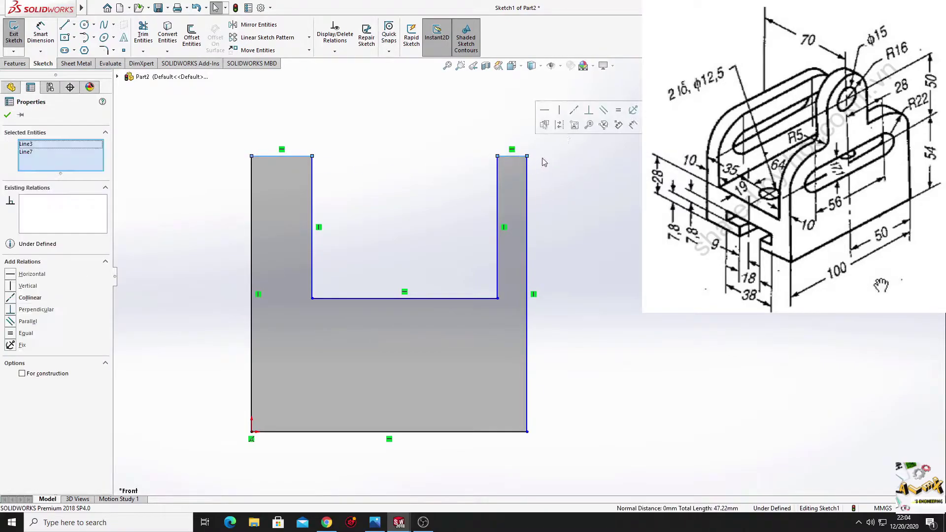
click(545, 125)
click(627, 190)
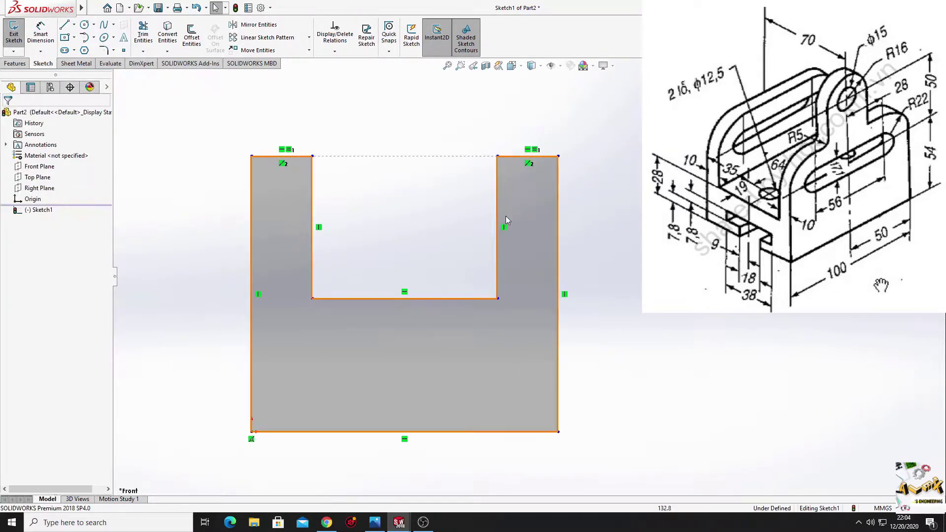
click(498, 242)
ctrl+click(313, 266)
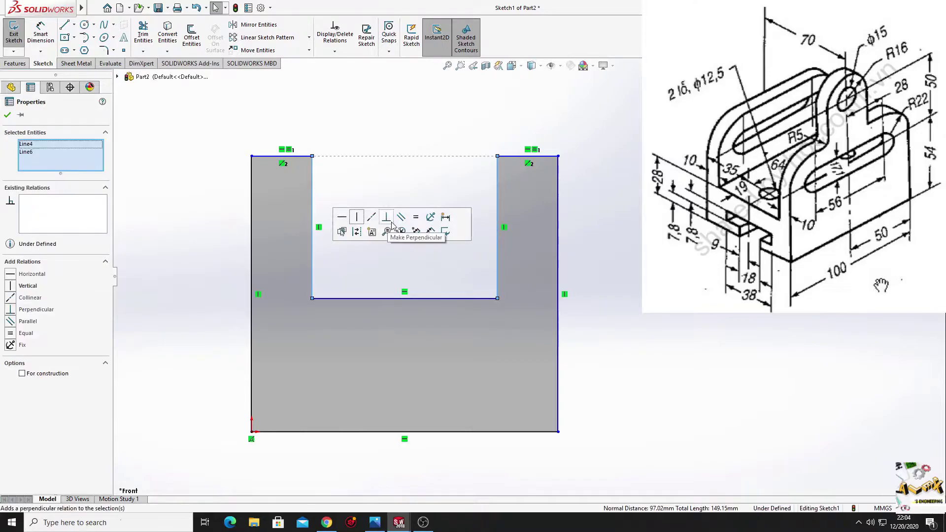
click(413, 218)
ctrl+middle_drag(599, 280, 579, 260)
key(Escape)
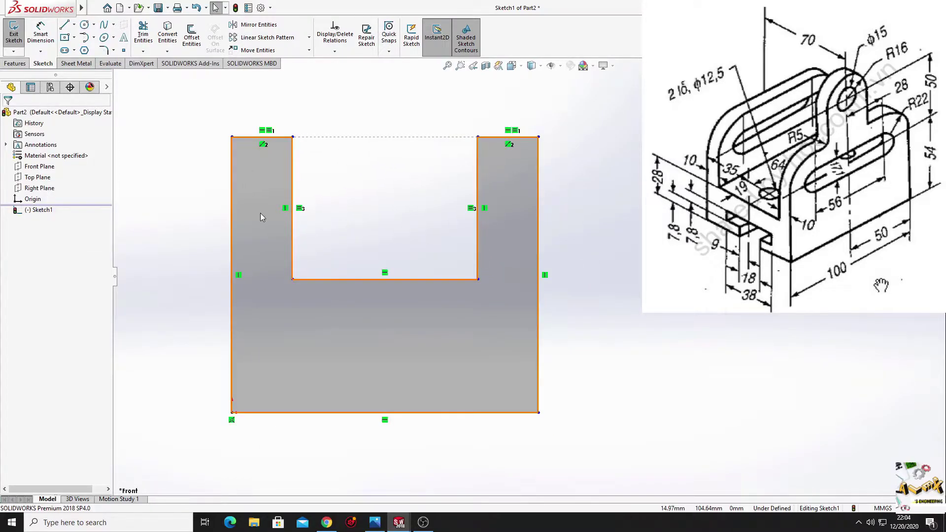
Dimension the U outline's overall width as 70 and height as 120
click(41, 34)
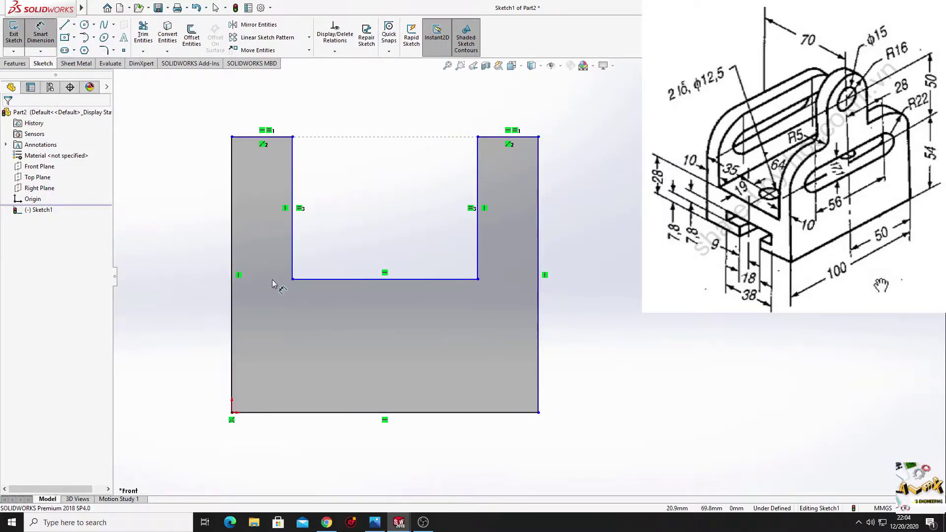
click(355, 413)
click(347, 457)
text(1)
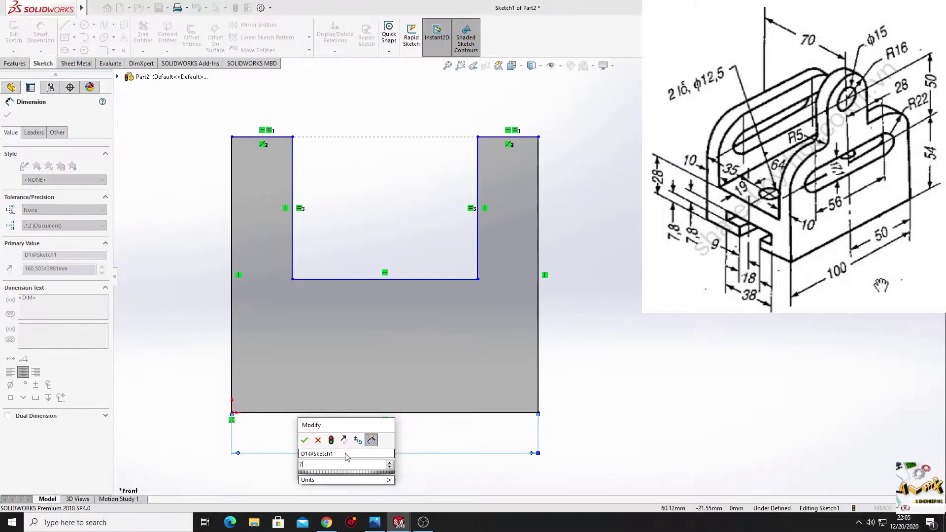
text(70)
key(Return)
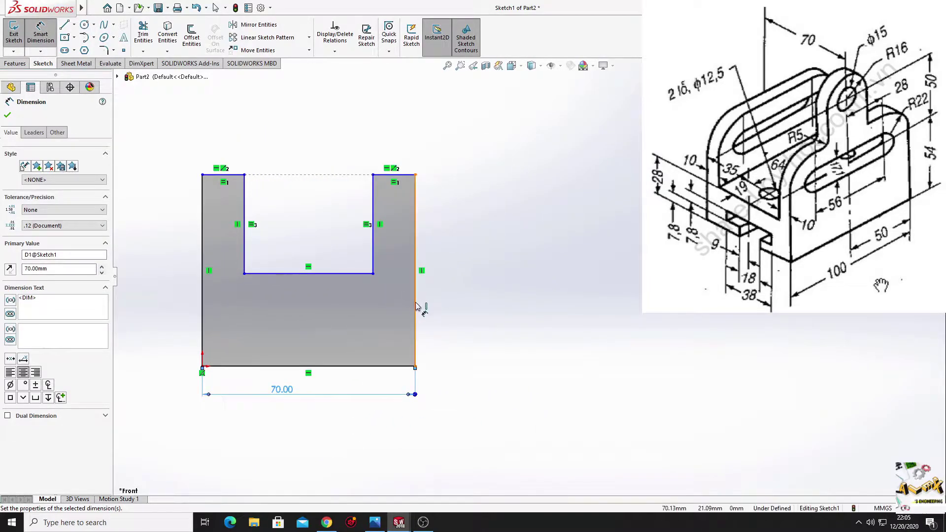
click(415, 307)
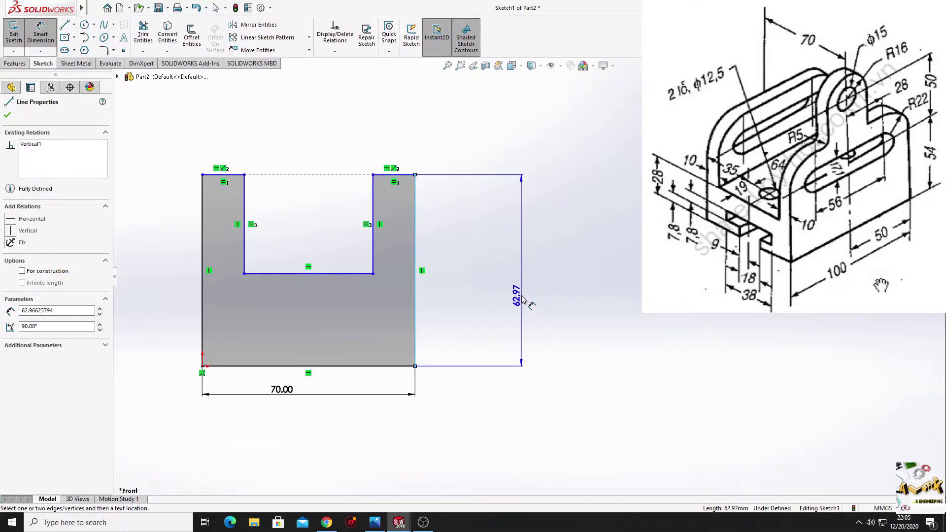
click(524, 299)
text(120)
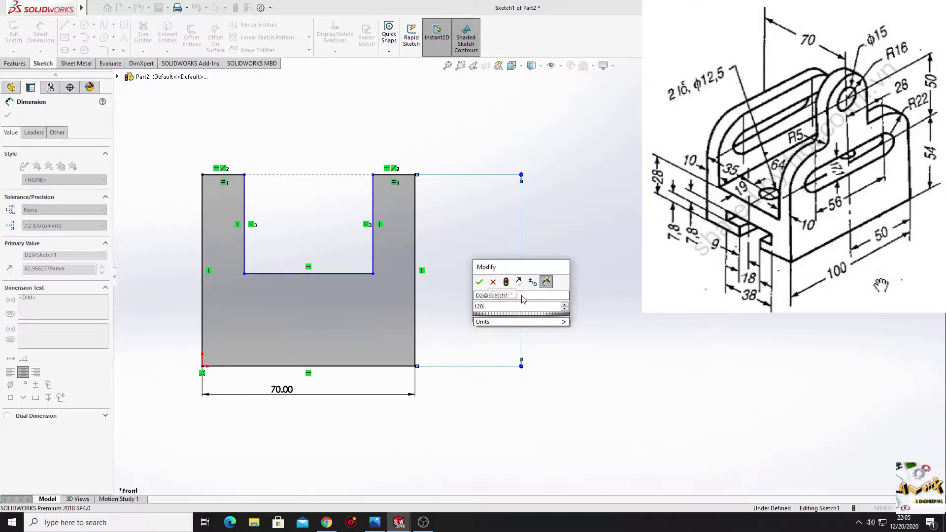
key(Return)
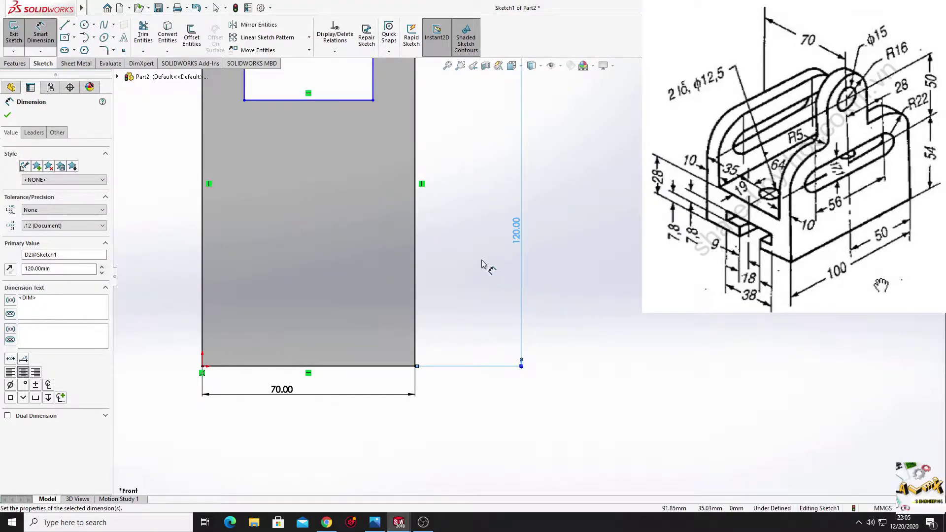
Dimension the base thickness, from opening floor to bottom edge, as 28
mouse_move(483, 265)
ctrl+middle_down()
mouse_move(498, 308)
mouse_move(468, 293)
ctrl+middle_up()
scroll(498, 301, up, 2)
click(386, 198)
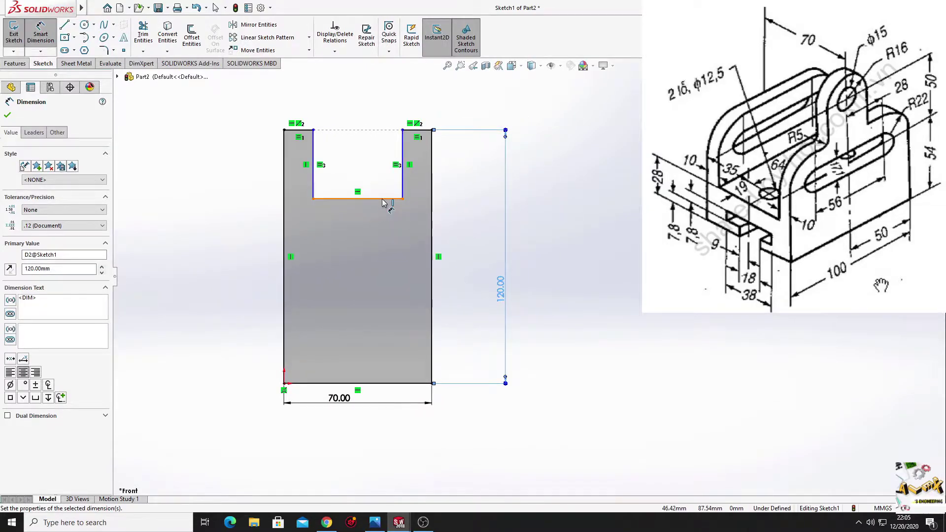
click(395, 383)
click(211, 303)
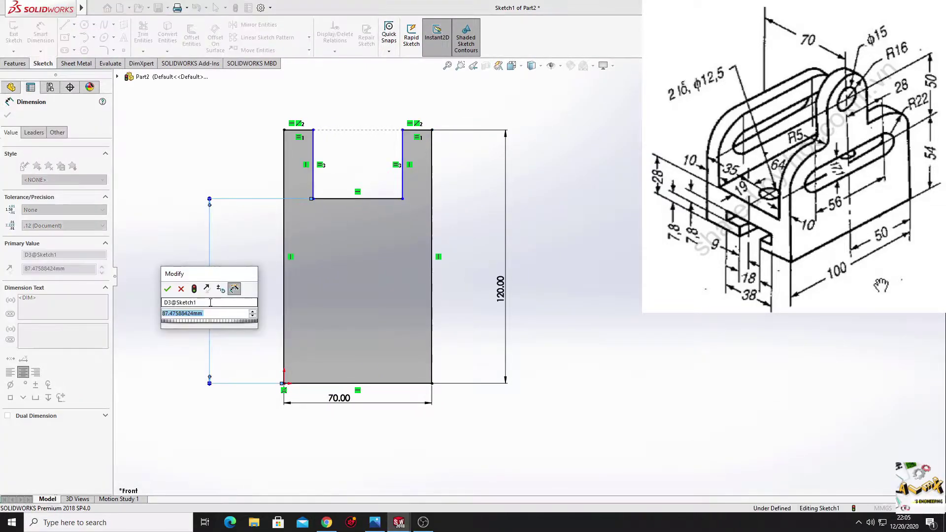
text(28)
key(Return)
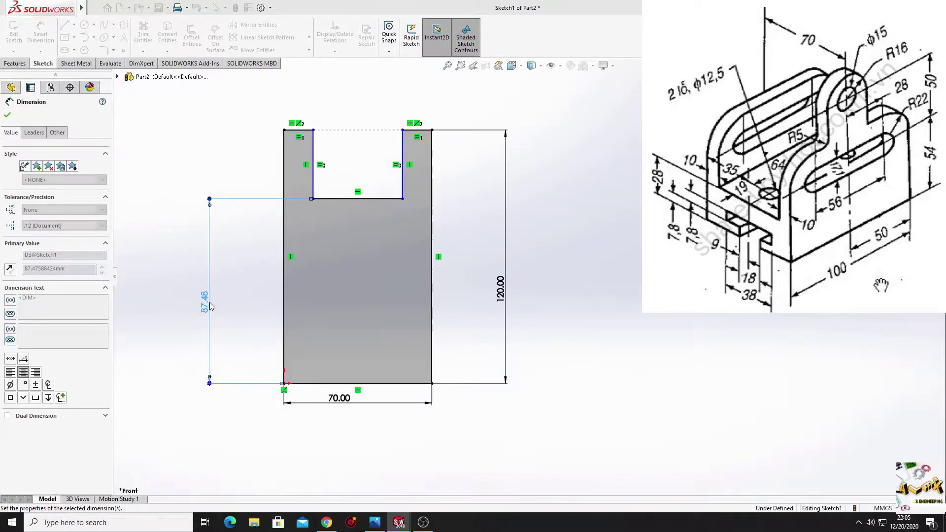
Dimension the left leg width as 10, fully defining the U sketch
click(298, 134)
click(221, 108)
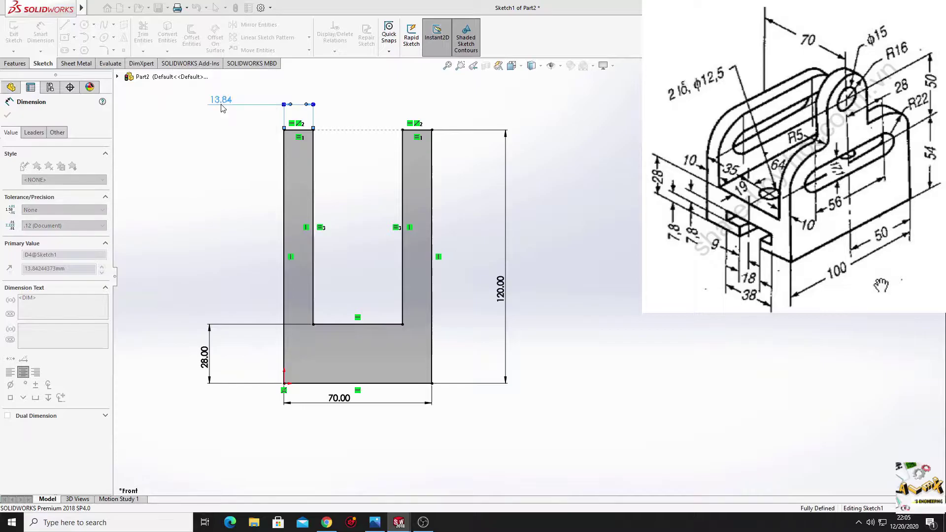
text(10)
key(Return)
right_click(200, 188)
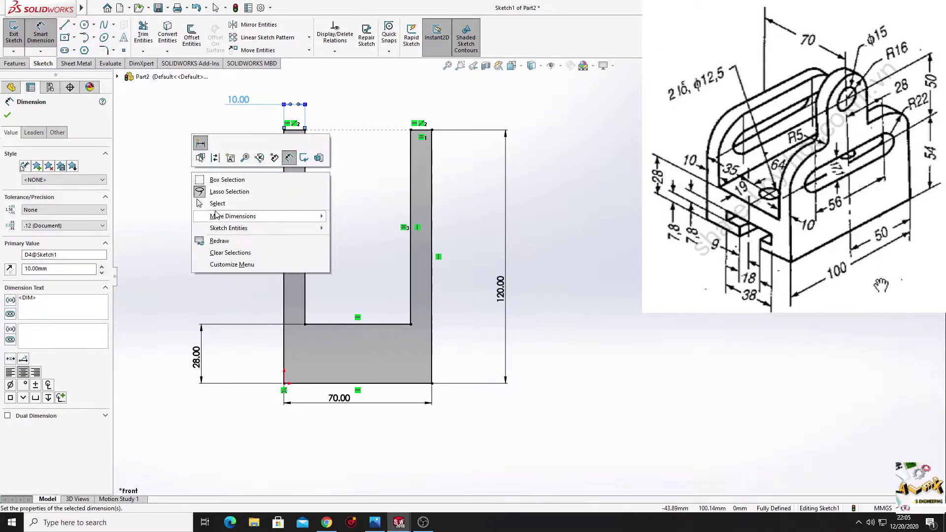
click(217, 203)
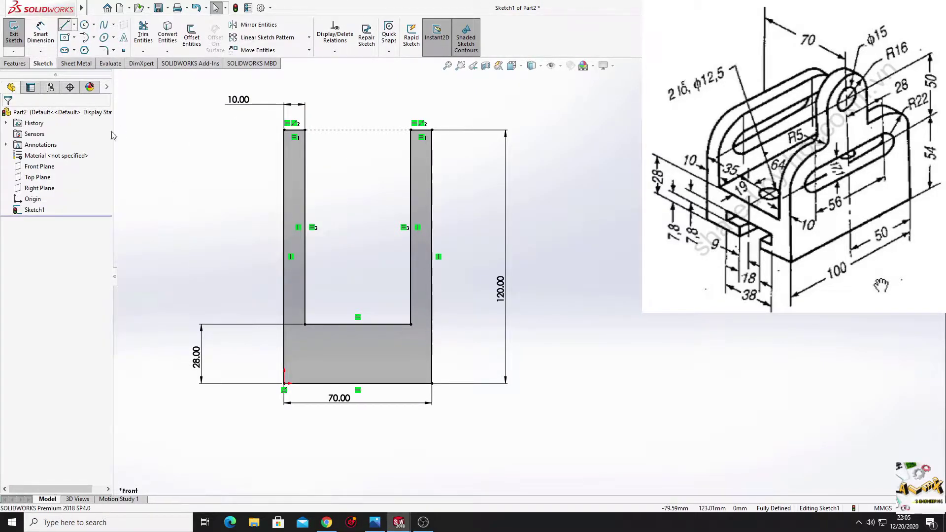
click(64, 25)
scroll(377, 389, down, 3)
Draw the T-slot outline in the middle of the base's bottom edge
click(353, 375)
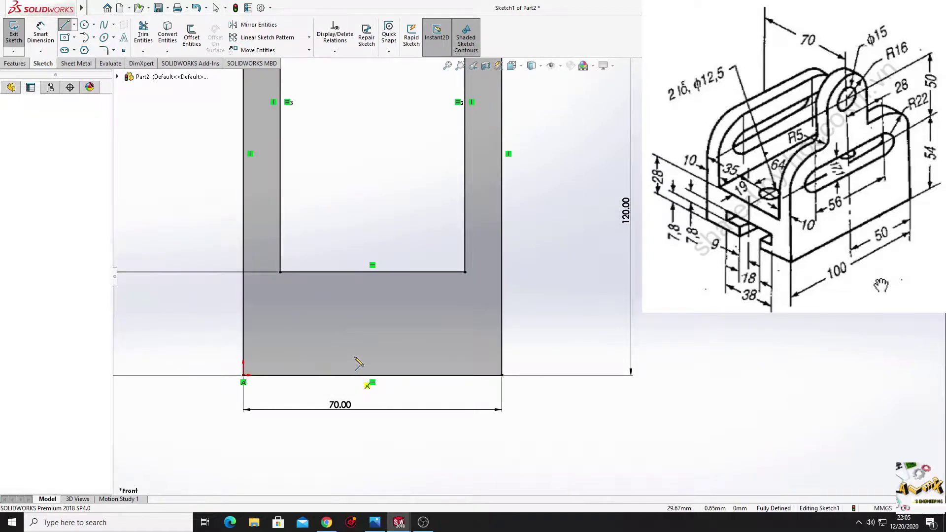
click(353, 345)
click(294, 345)
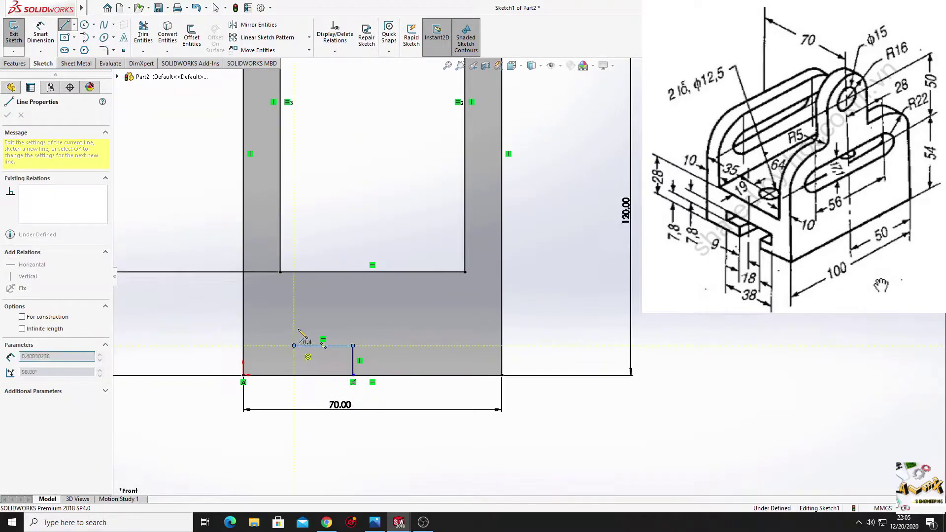
click(294, 324)
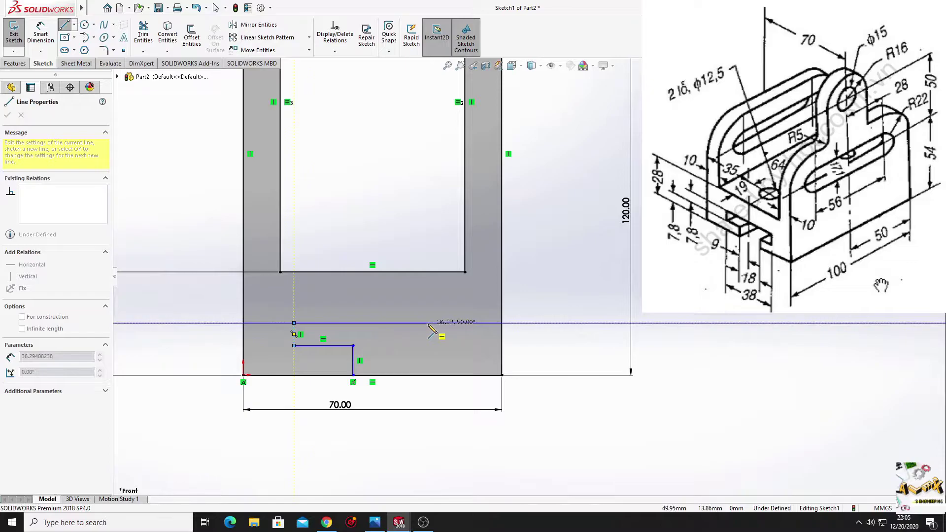
click(443, 323)
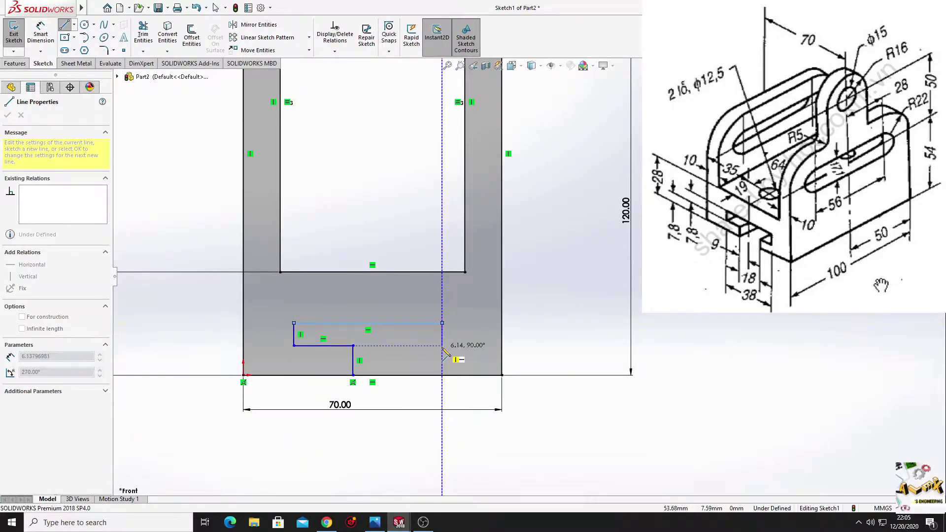
click(442, 346)
click(392, 345)
click(392, 375)
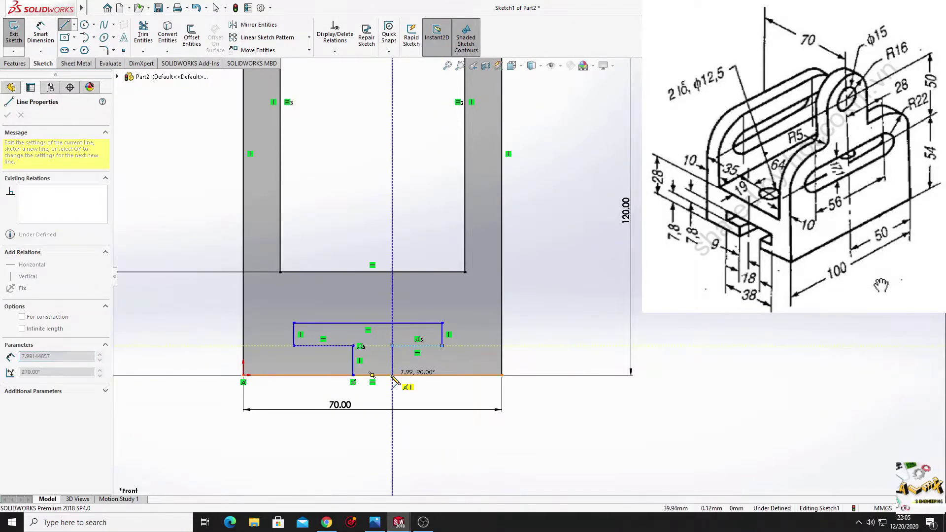
right_click(423, 399)
click(454, 413)
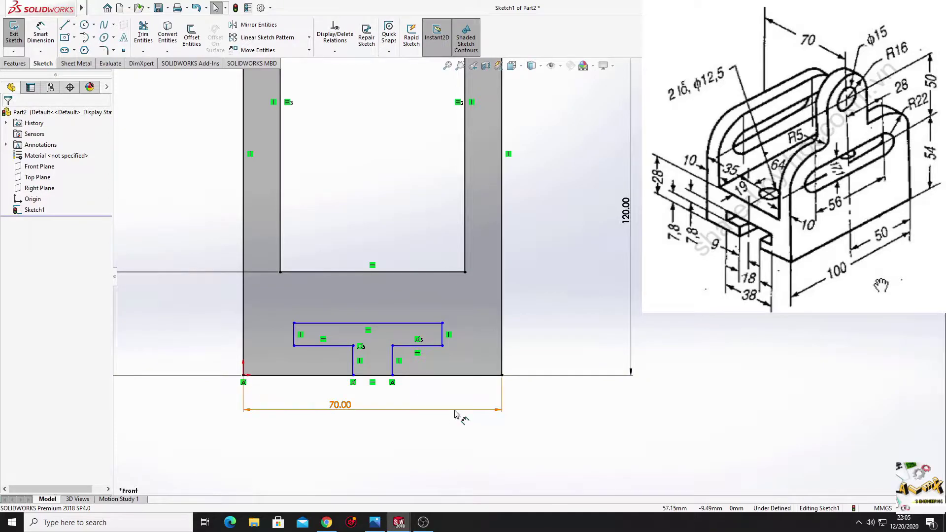
Make the slot's step lines equal and collinear, and centre the slot vertically under the U floor
click(321, 346)
ctrl+click(423, 345)
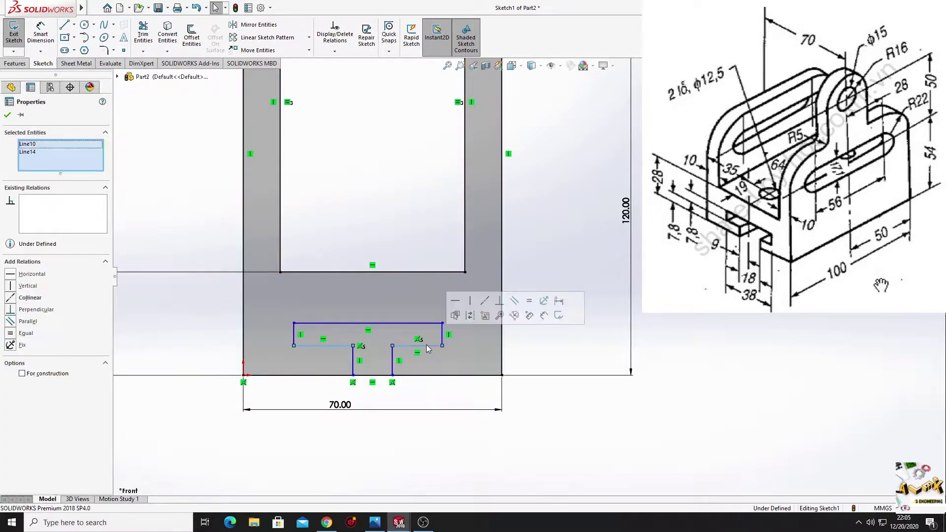
click(518, 304)
click(485, 301)
click(588, 439)
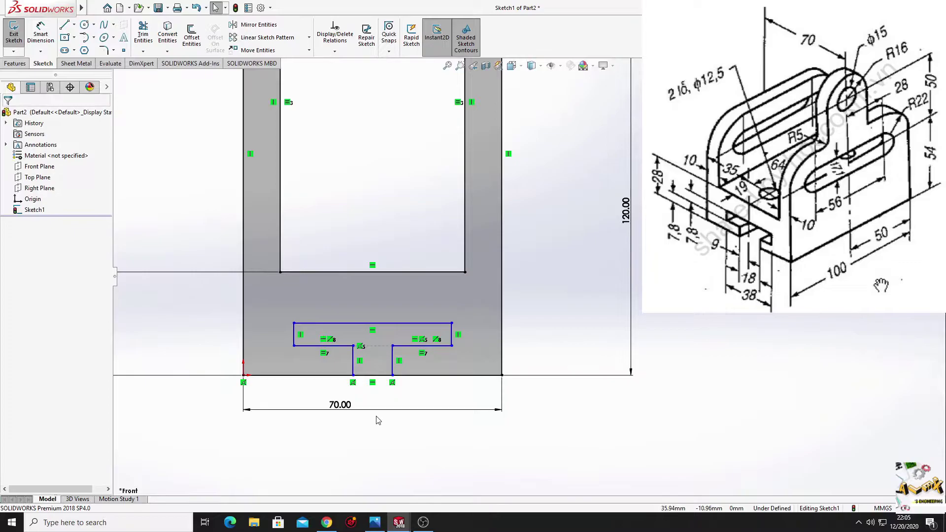
drag(294, 324, 225, 374)
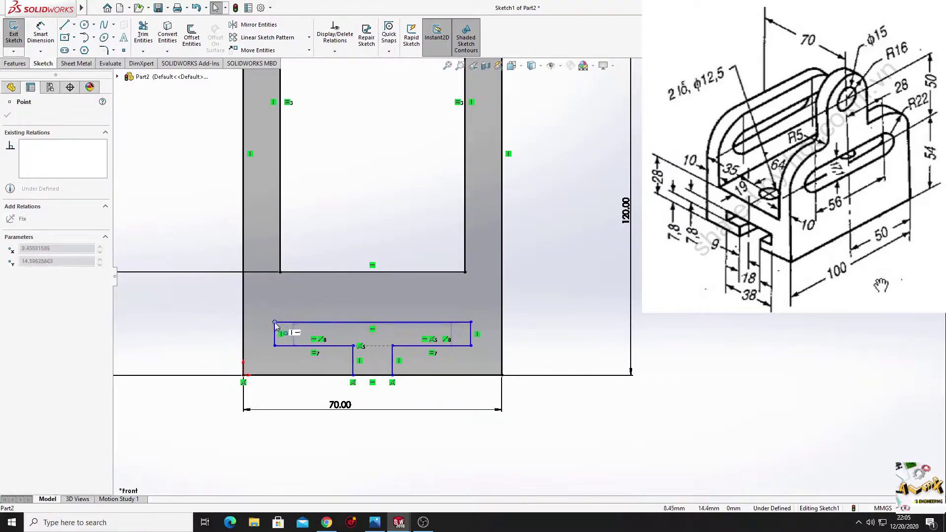
key(Escape)
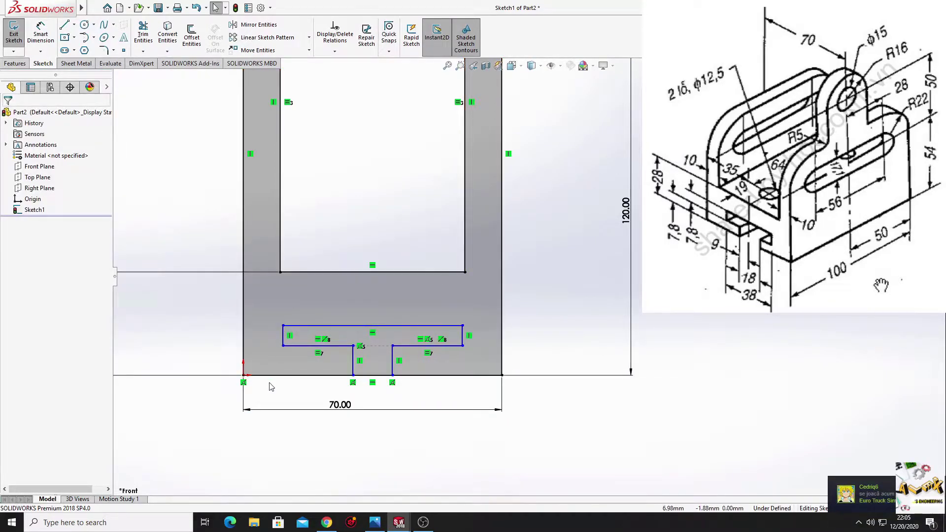
click(372, 327)
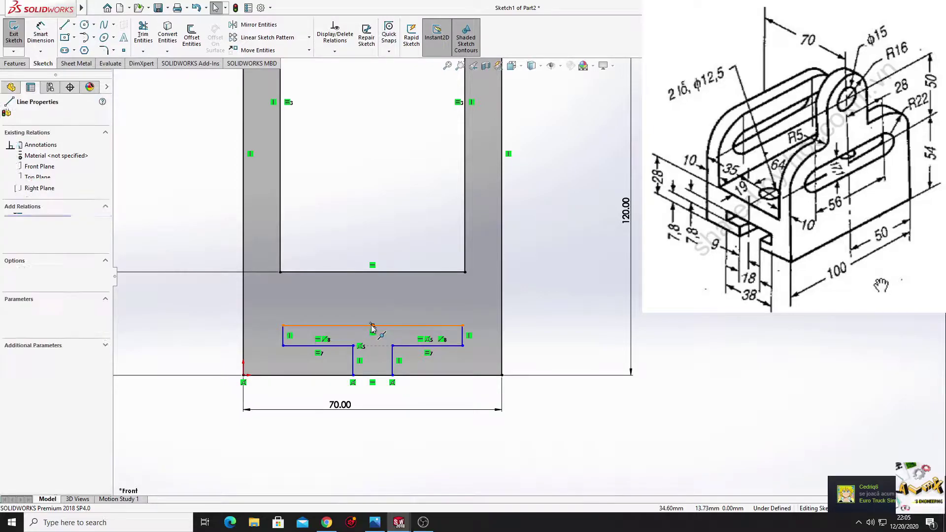
ctrl+click(373, 271)
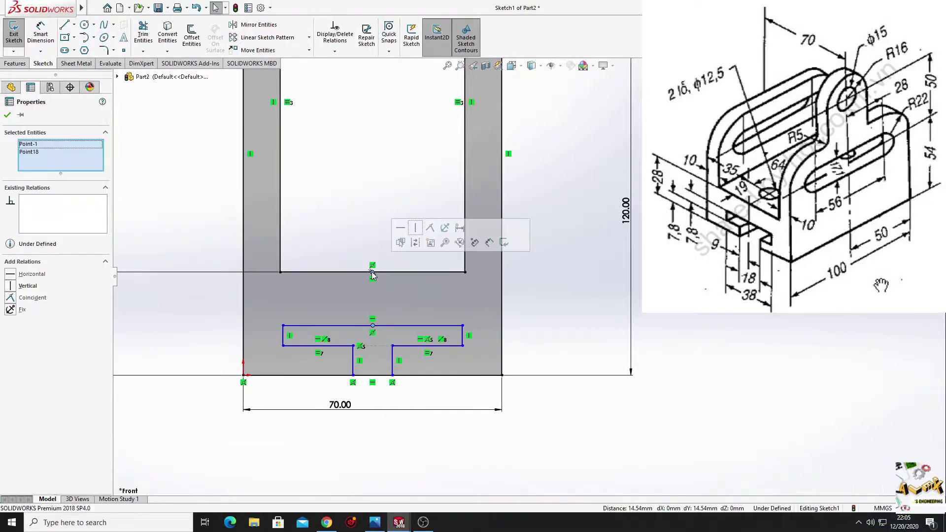
click(415, 228)
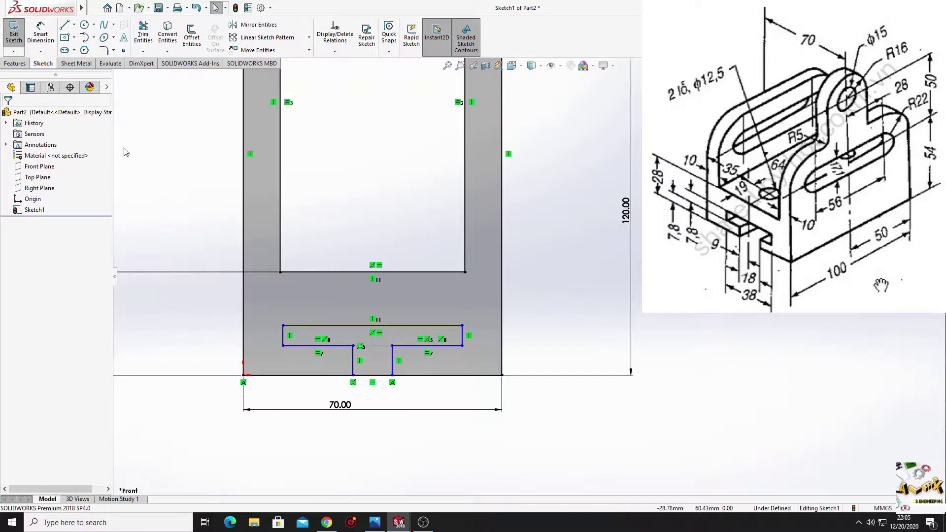
Dimension the T-slot neck width as 18, moving the 70 dimension lower
click(49, 31)
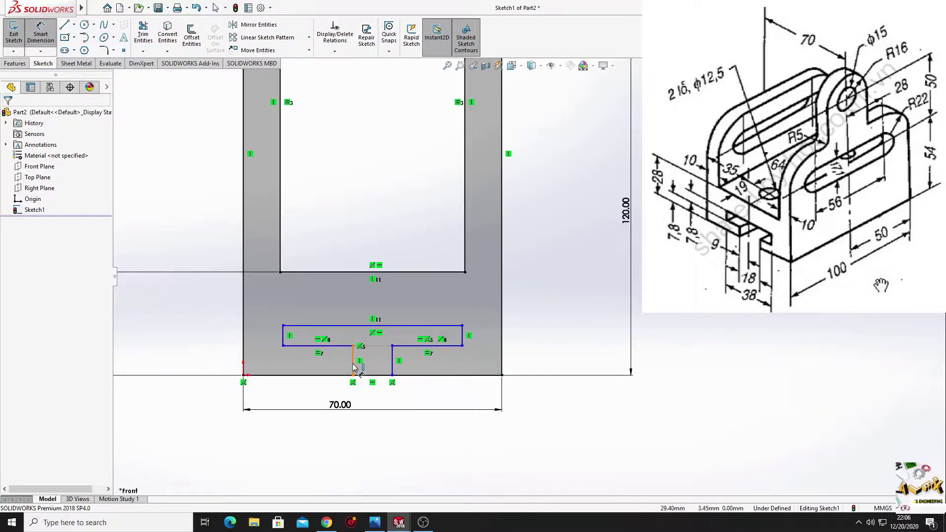
click(393, 369)
click(353, 365)
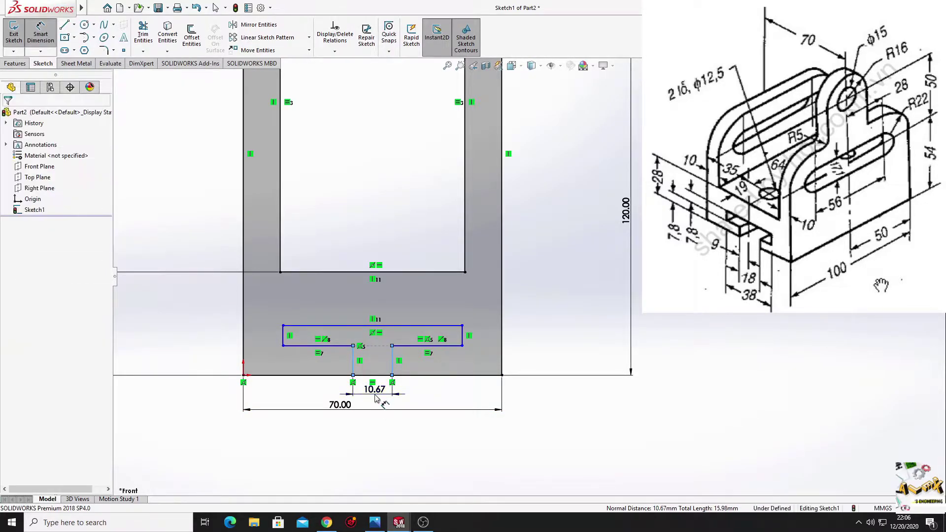
click(377, 389)
text(8)
key(Return)
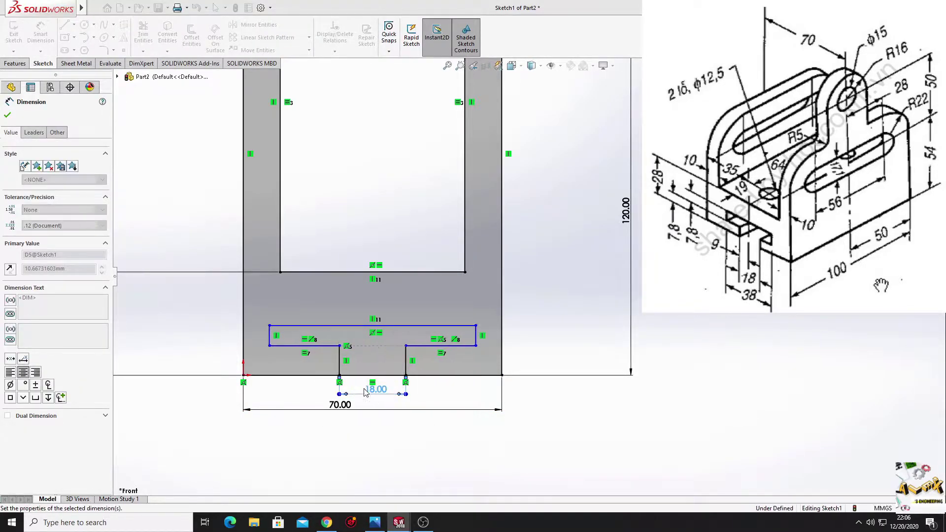
drag(339, 443, 340, 470)
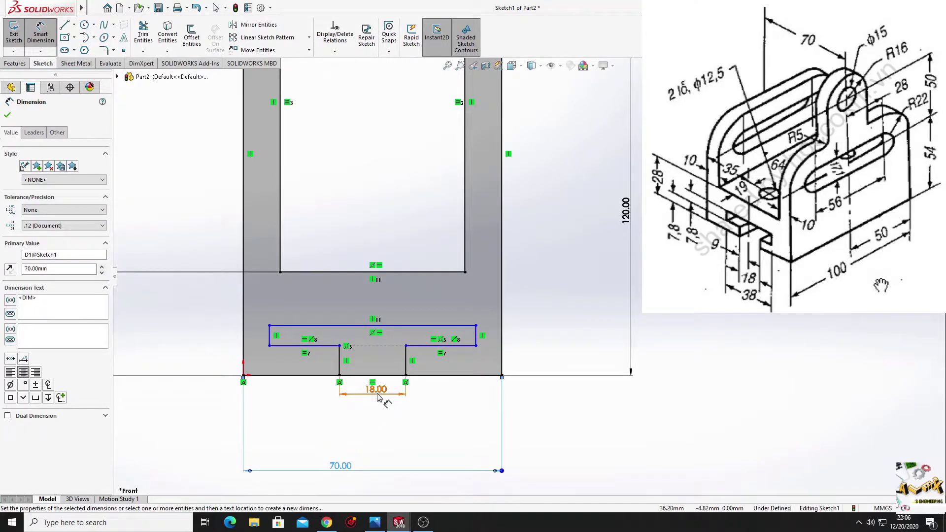
drag(377, 394, 377, 403)
key(Escape)
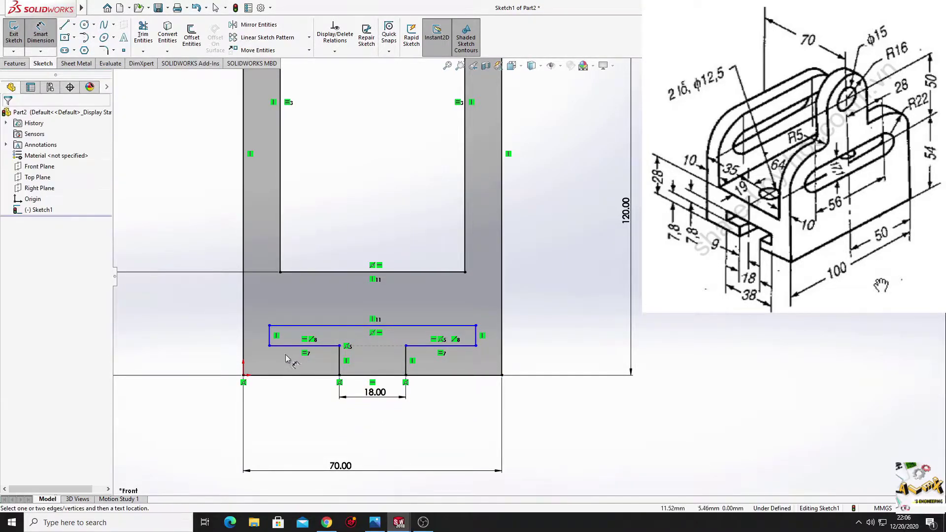
Dimension the T-slot head as 38 wide and 7.80 tall
click(271, 339)
click(480, 343)
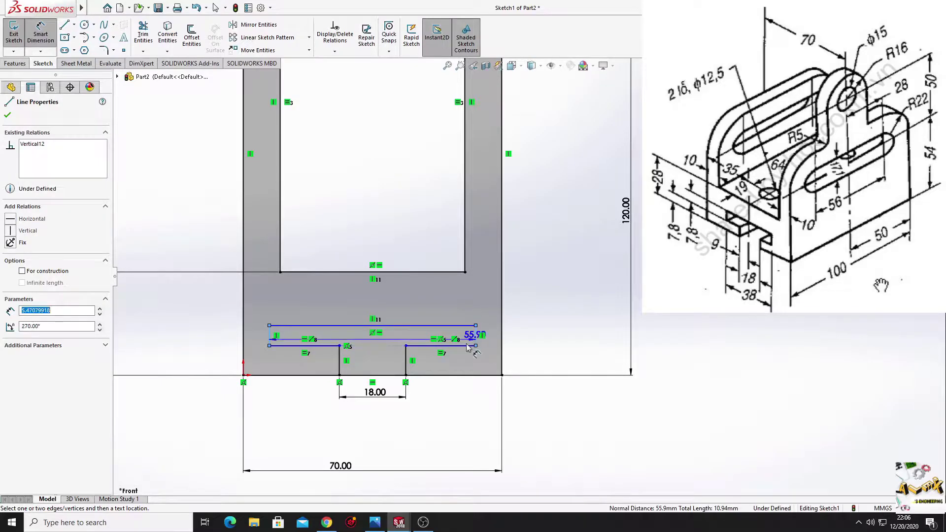
click(369, 440)
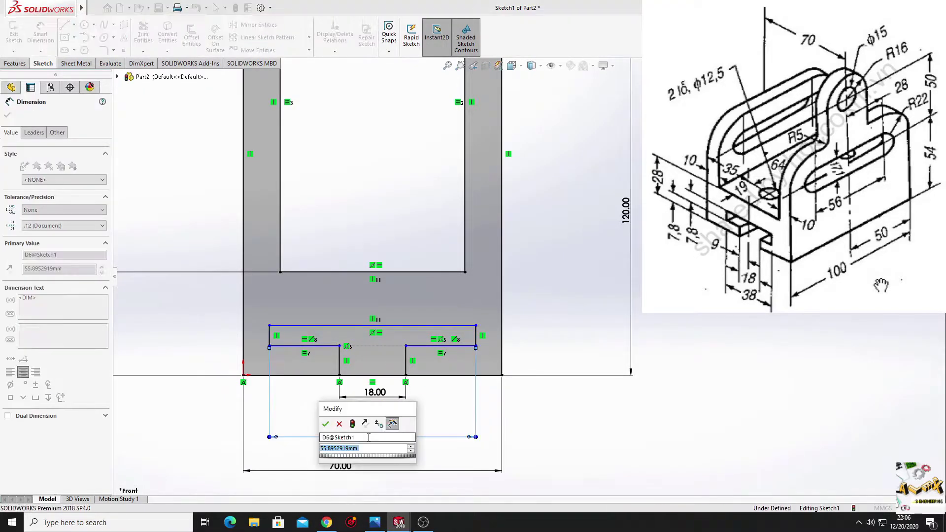
text(38)
key(Return)
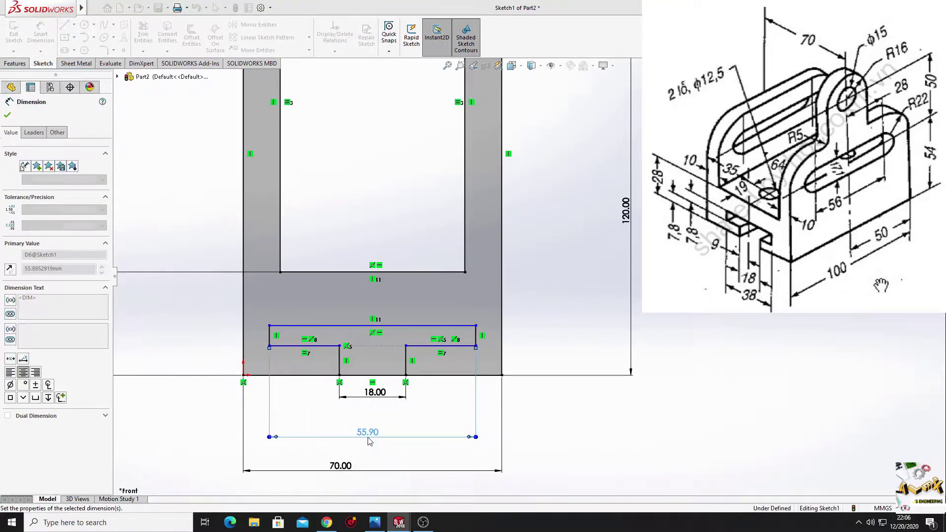
click(444, 340)
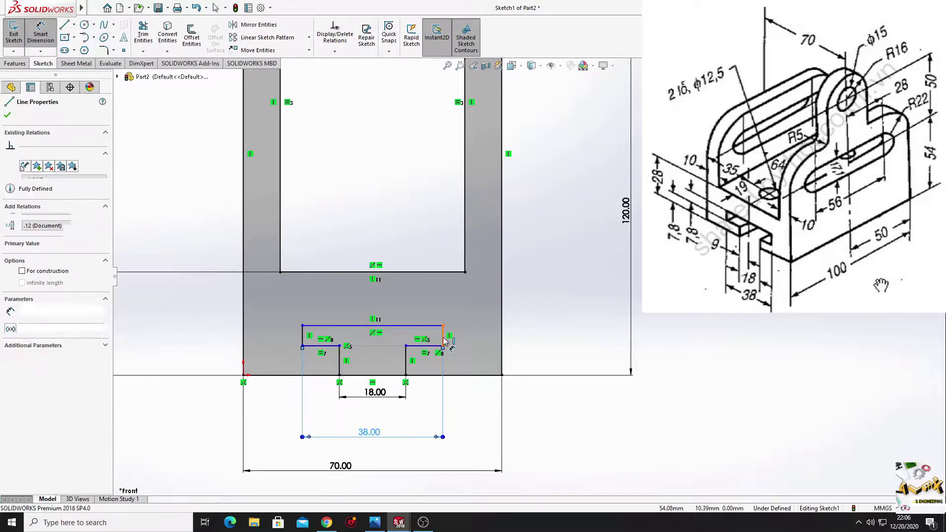
click(538, 338)
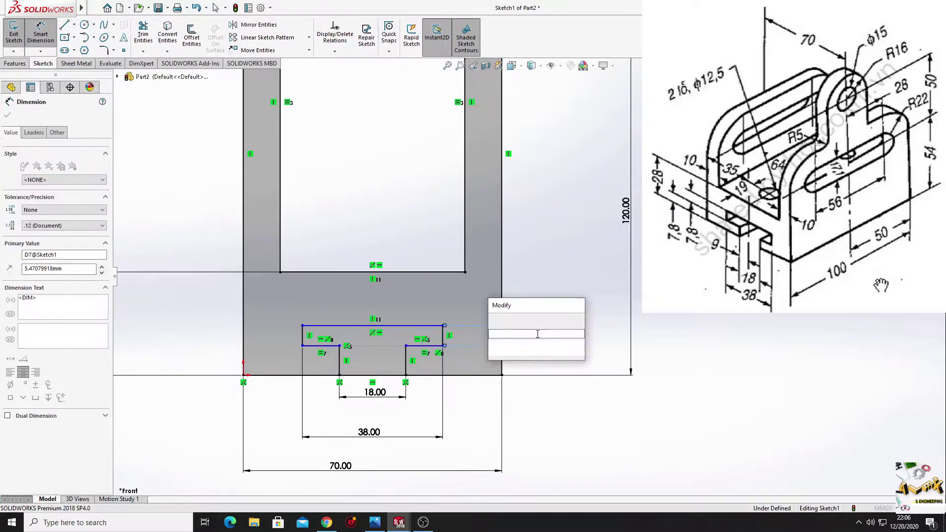
text(7.8)
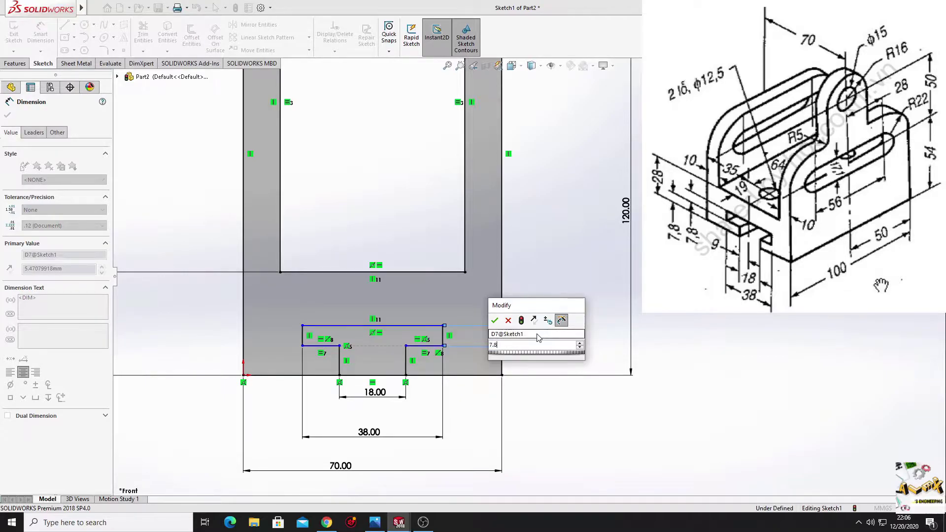
key(Return)
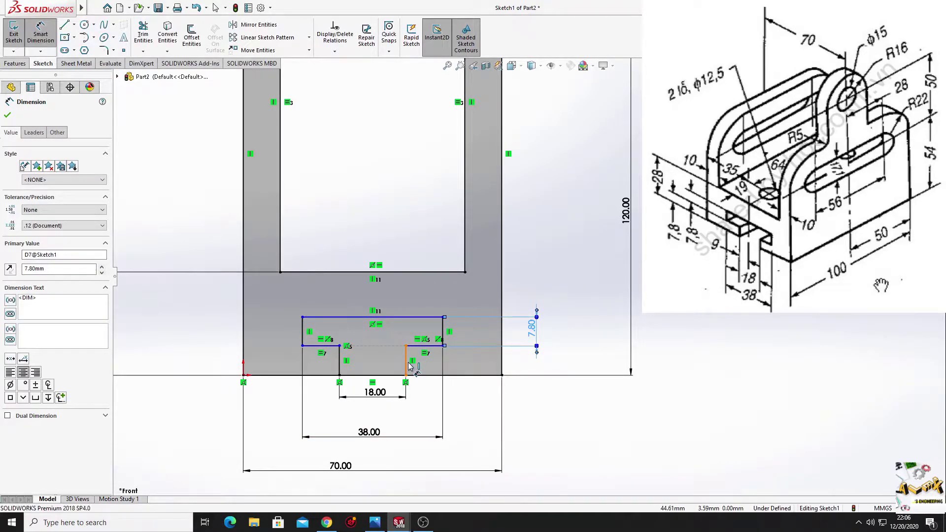
Dimension the lower step height of the T-slot as 7.80
click(408, 366)
click(522, 400)
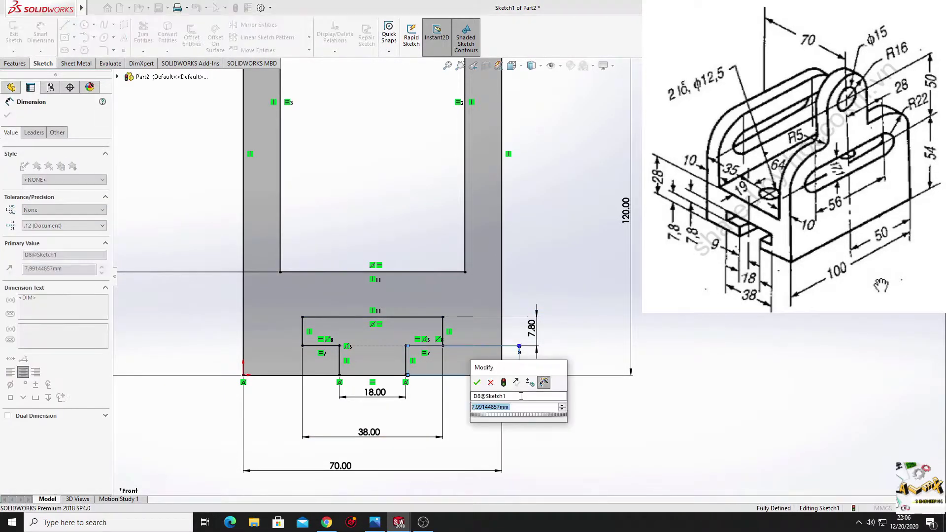
text(7.8)
key(Return)
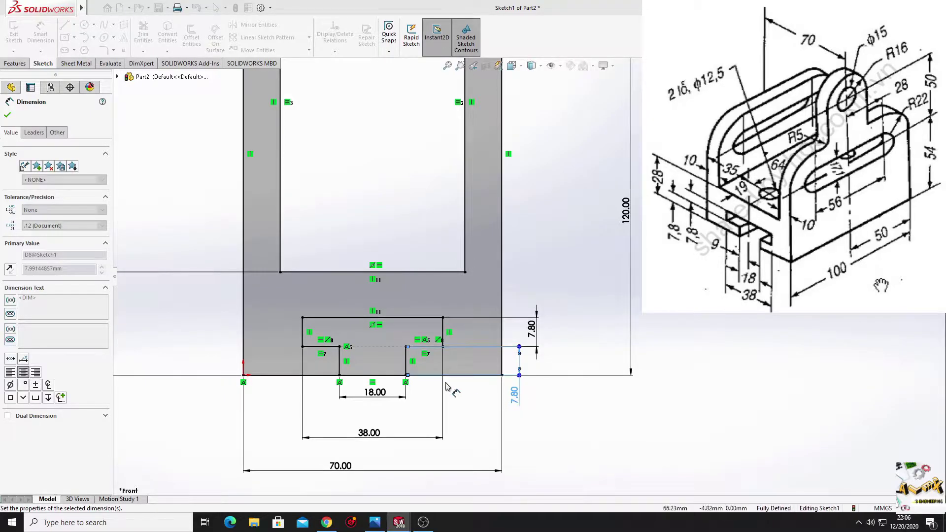
right_click(186, 215)
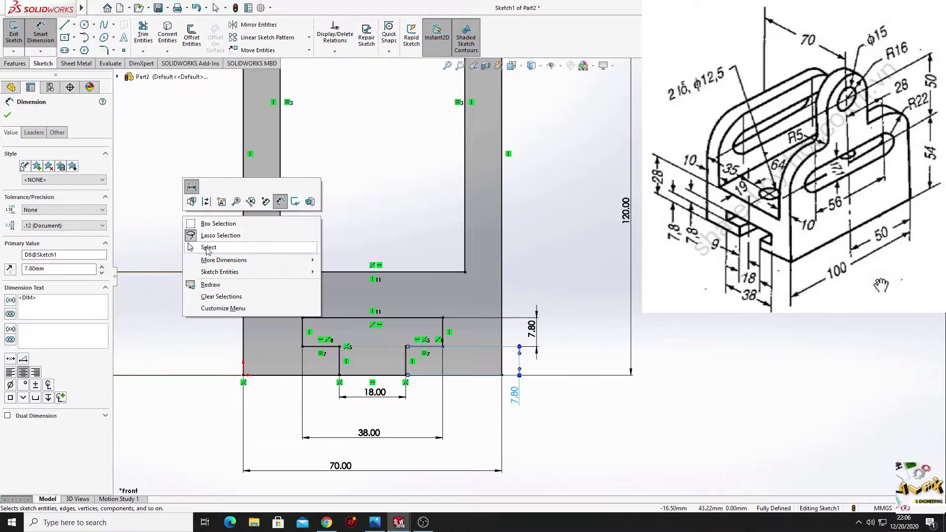
click(202, 247)
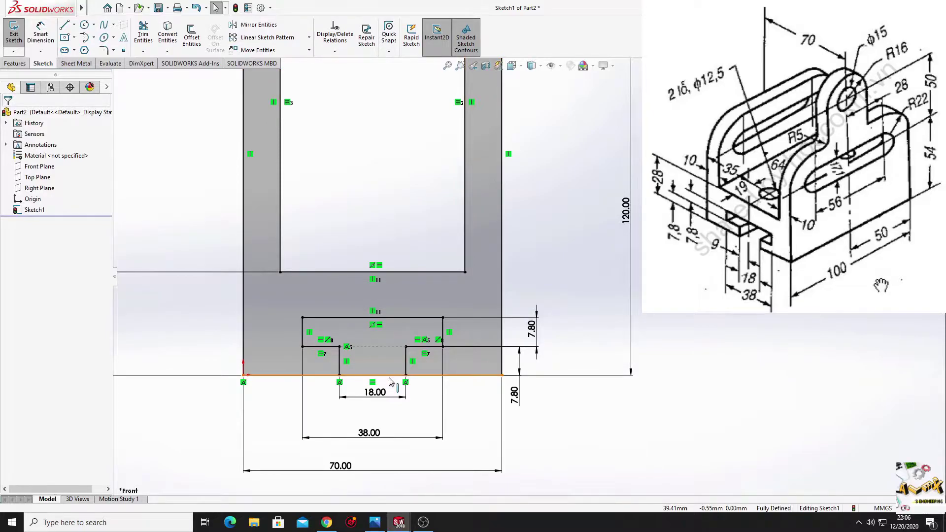
Trim away the base edge segment across the T-slot opening
click(144, 36)
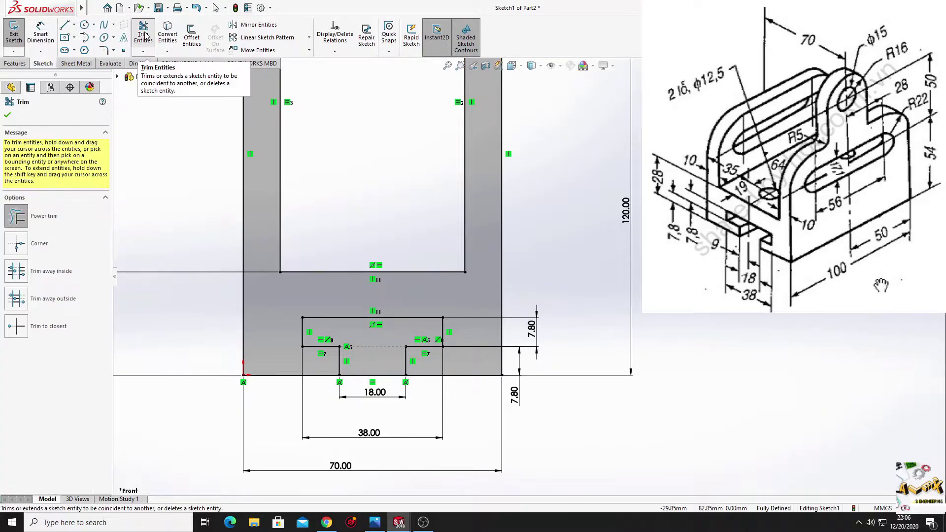
drag(395, 387, 362, 355)
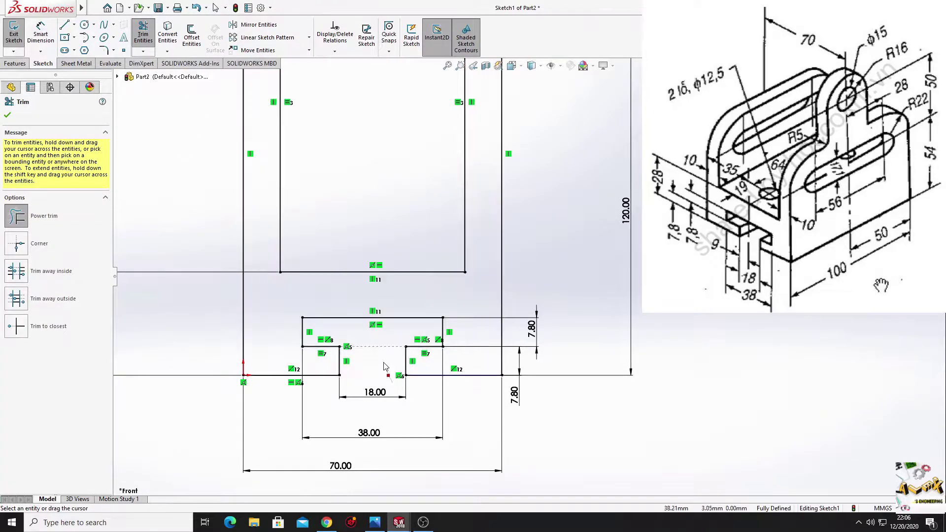
scroll(405, 339, up, 2)
scroll(405, 339, up, 3)
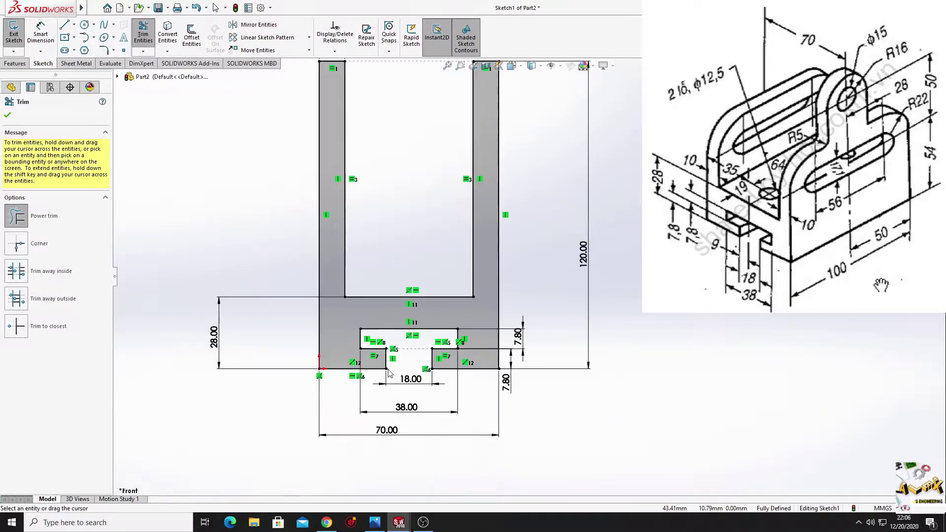
mouse_move(450, 272)
ctrl+middle_down()
mouse_move(382, 358)
mouse_move(558, 282)
ctrl+middle_up()
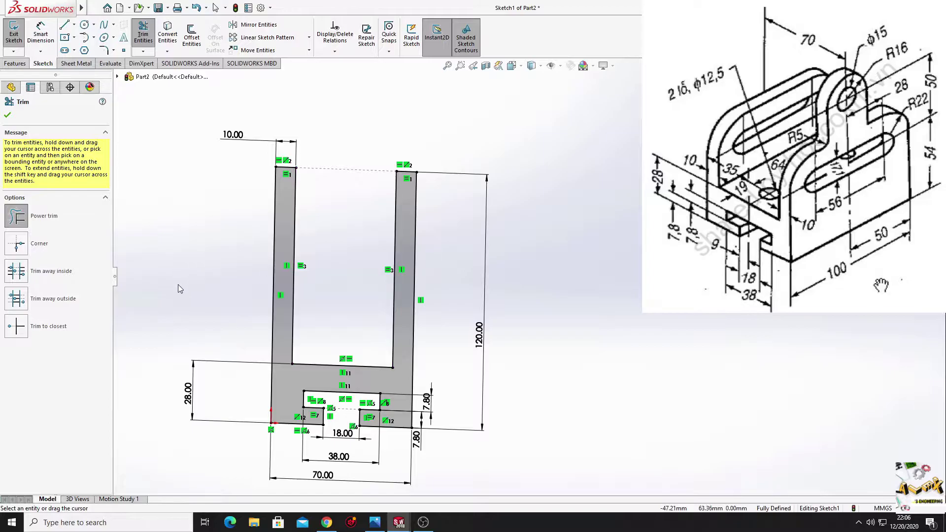
click(7, 116)
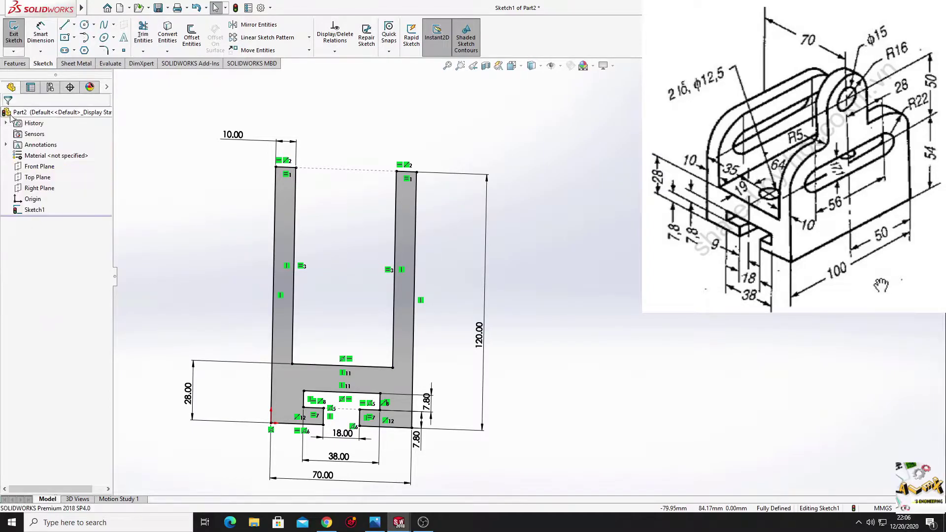
click(15, 64)
Extrude the U profile Mid Plane to 100 mm and inspect it in isometric view
click(22, 44)
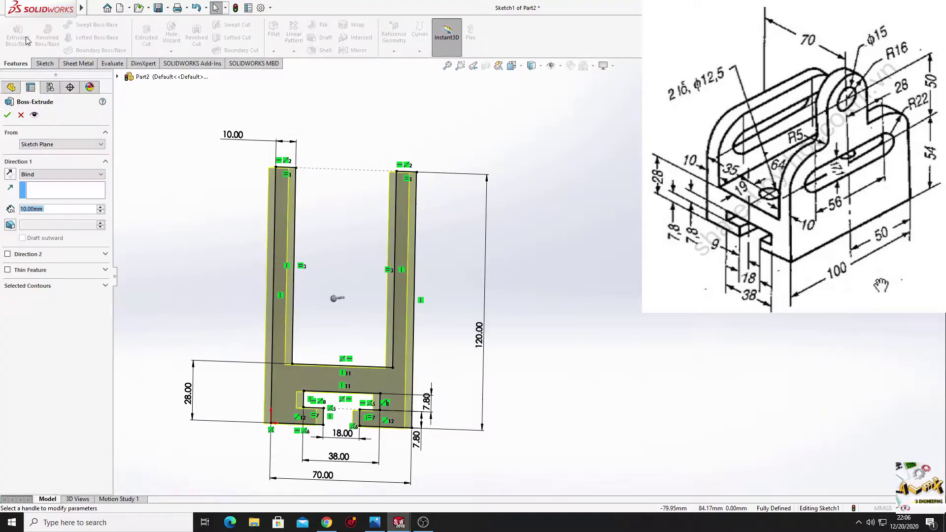
click(51, 174)
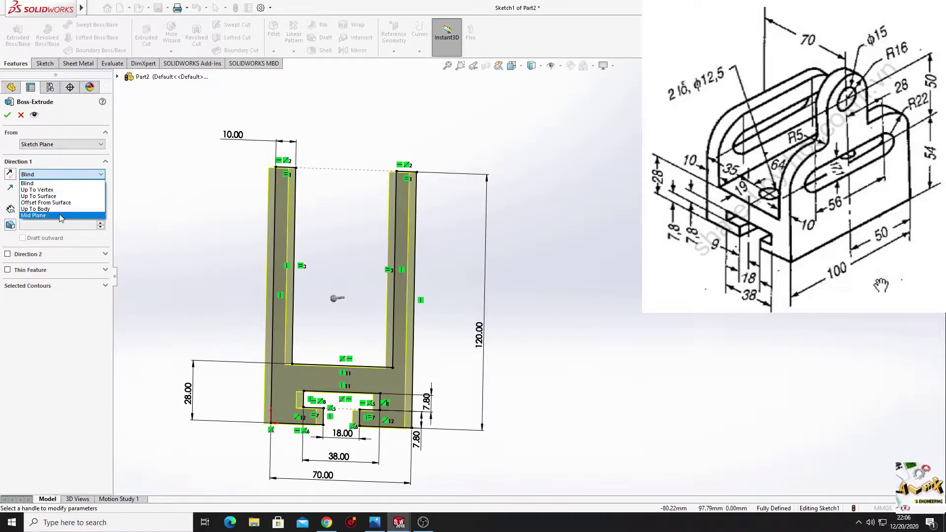
click(74, 216)
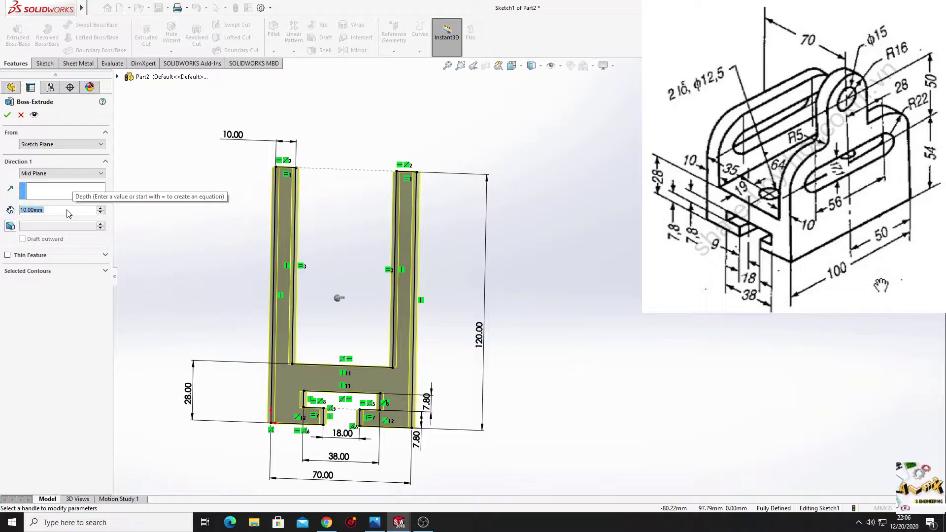
text(100)
key(Return)
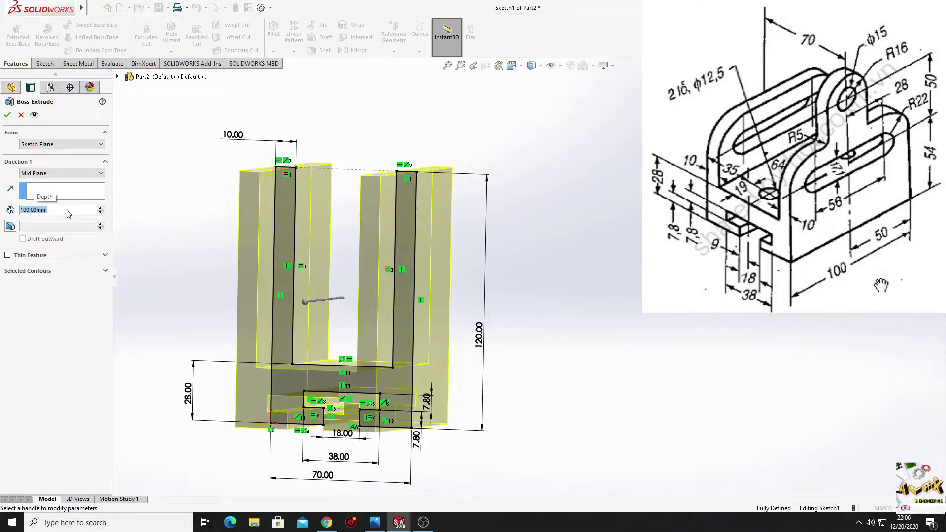
key(ctrl+7)
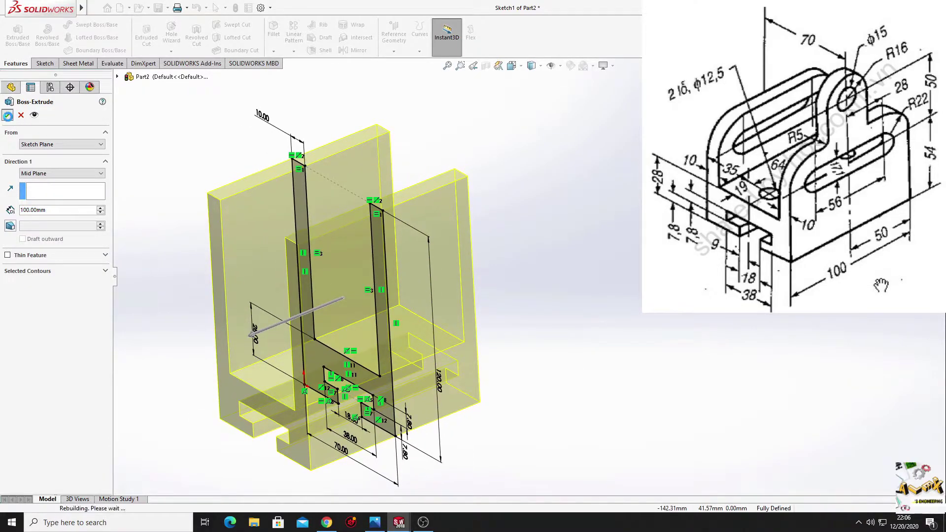
middle_drag(201, 294, 476, 162)
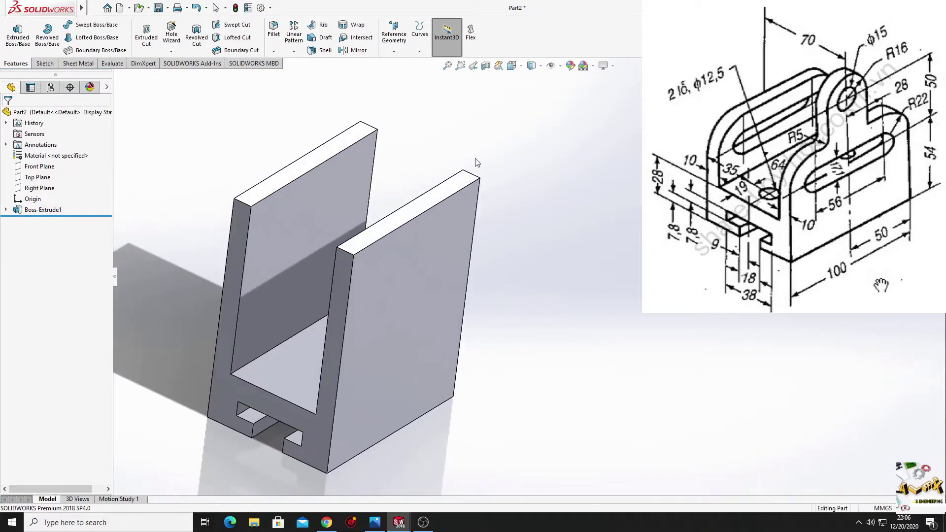
Apply the Plain White scene and start Sketch2 on the right wall's outer face
click(594, 65)
click(603, 92)
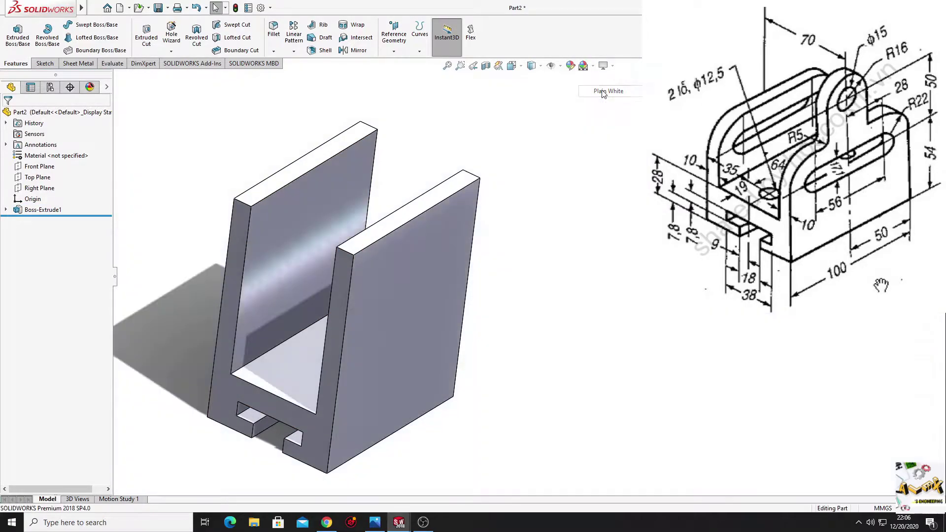
mouse_move(529, 354)
middle_down()
mouse_move(545, 332)
mouse_move(518, 306)
mouse_move(514, 269)
mouse_move(405, 262)
middle_up()
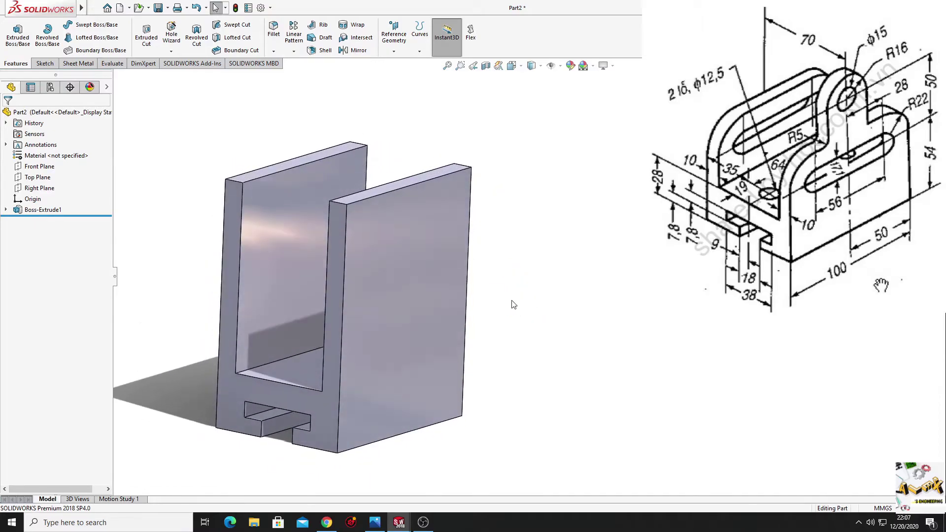
click(403, 262)
click(450, 240)
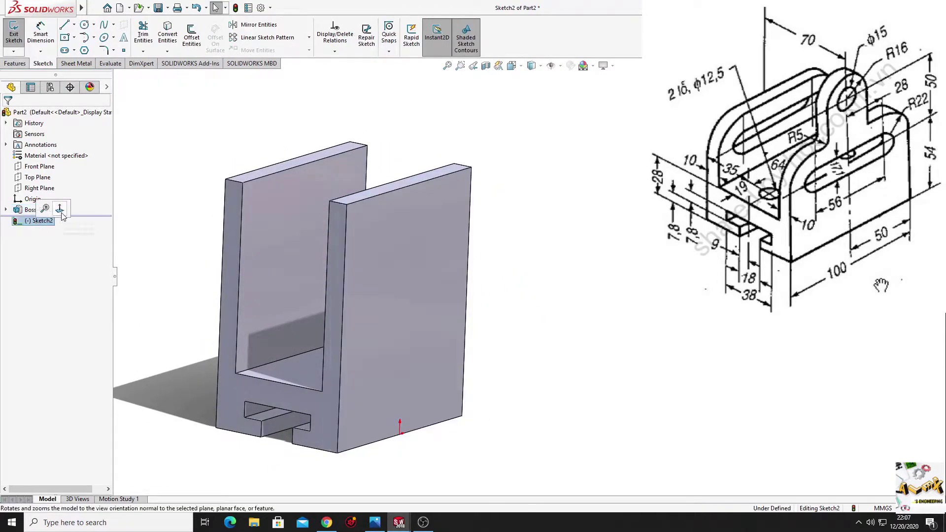
ctrl+middle_drag(420, 286, 329, 283)
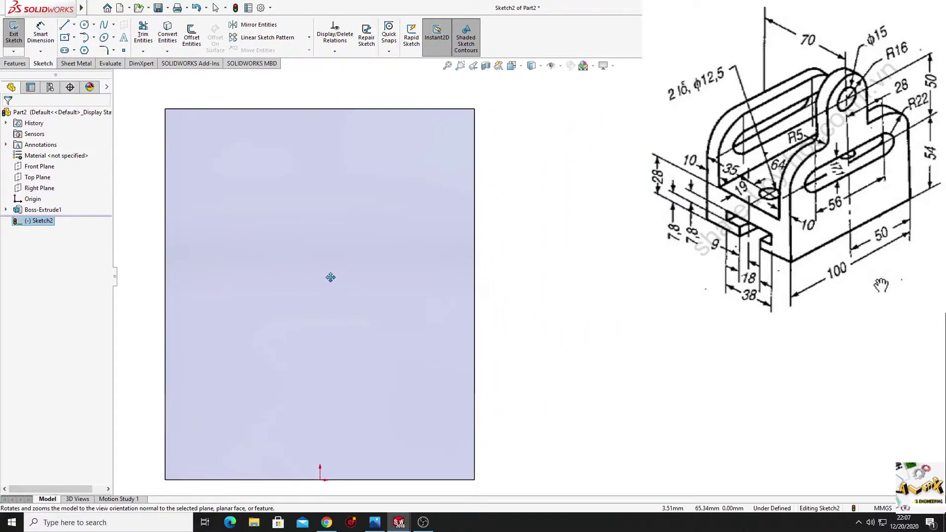
scroll(338, 290, up, 2)
scroll(335, 279, down, 1)
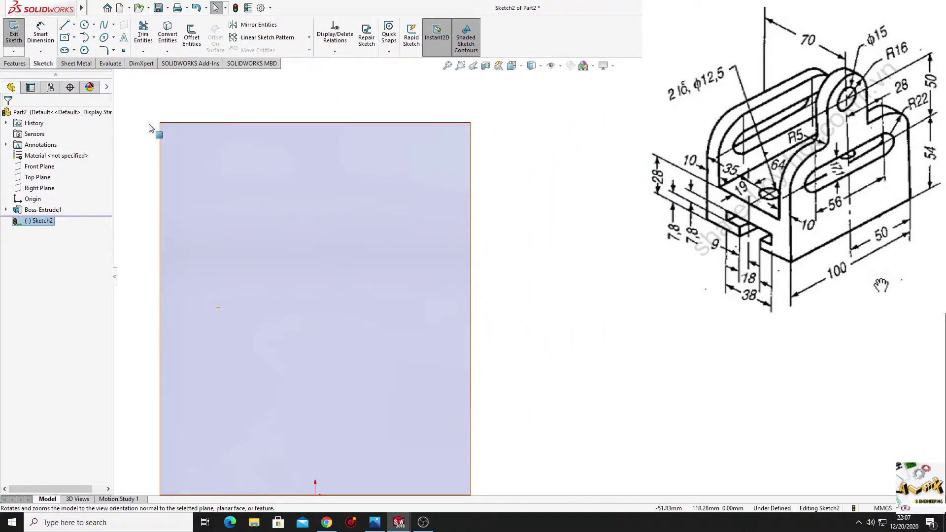
Draw two concentric circles near the wall top, making the outer circle tangent to the top edge
click(84, 25)
click(315, 174)
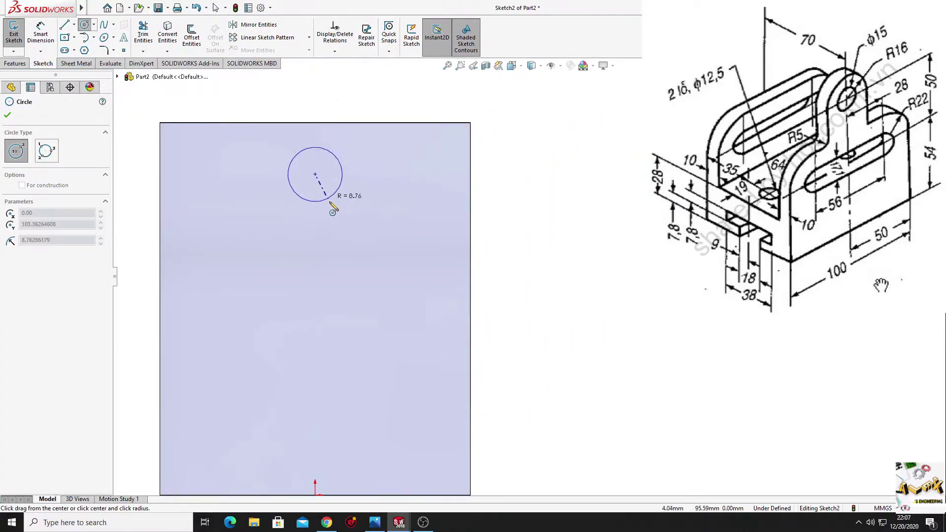
click(340, 206)
click(316, 174)
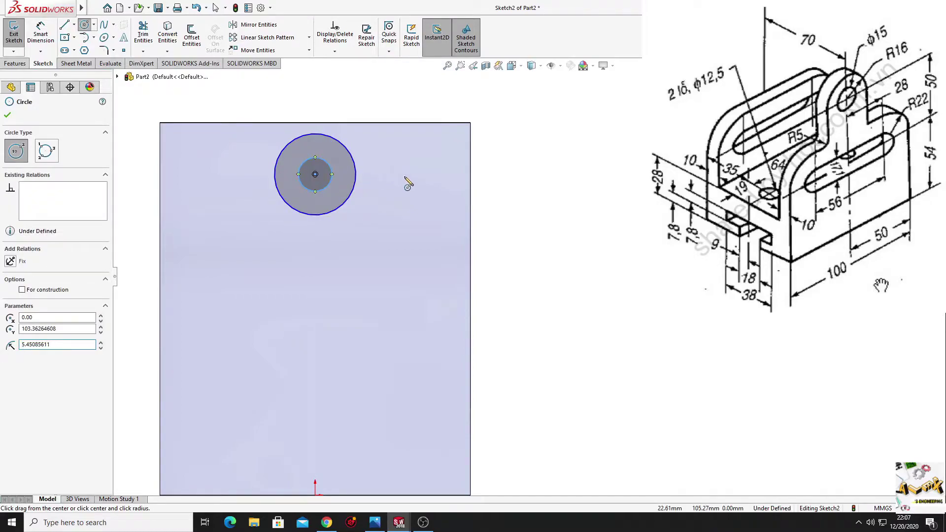
key(Escape)
click(323, 140)
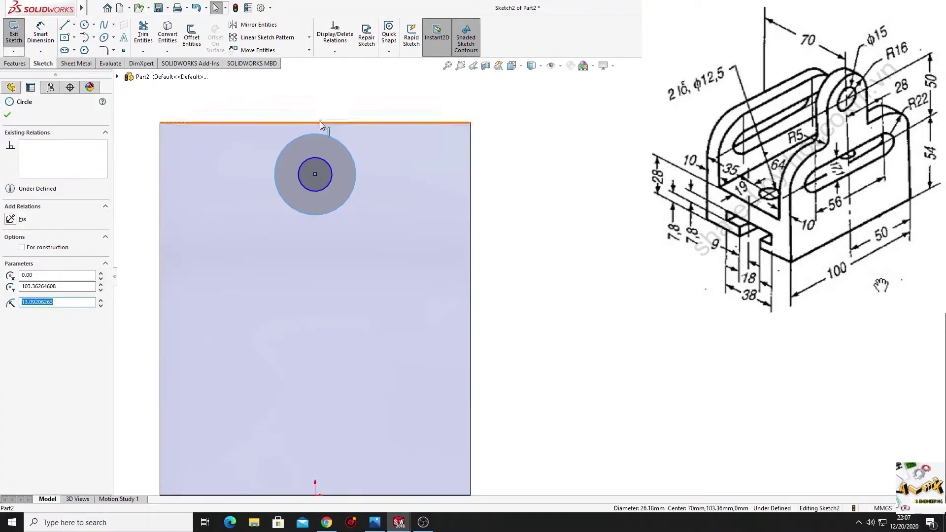
ctrl+click(321, 123)
click(361, 92)
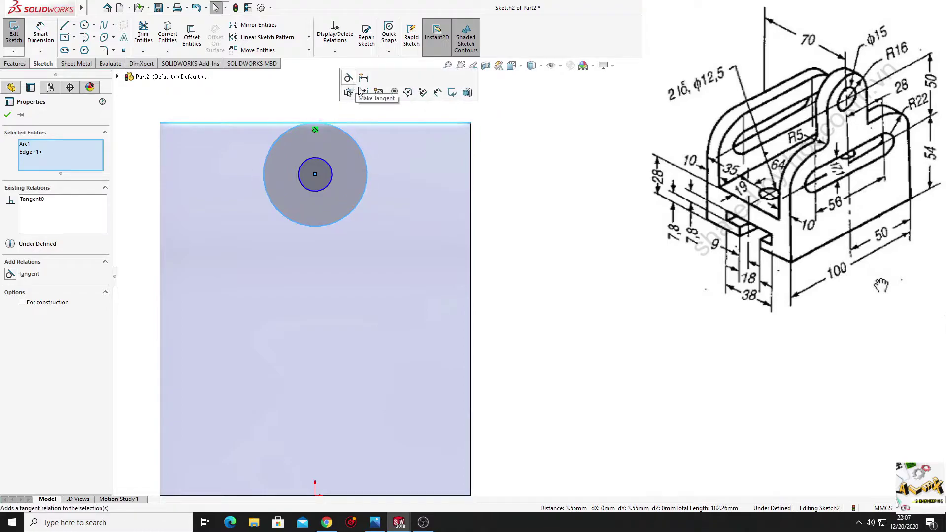
key(Escape)
Dimension the inner circle Ø15 and the outer circle Ø32
click(48, 40)
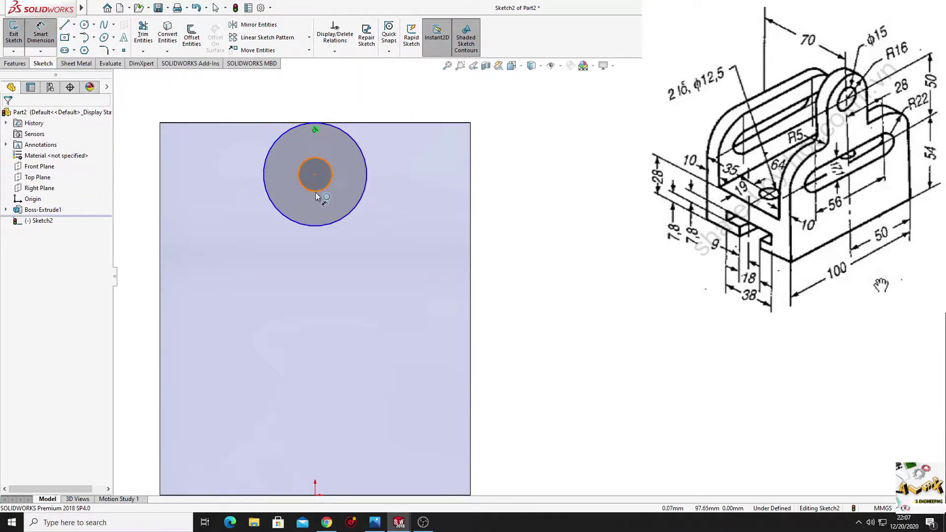
click(317, 195)
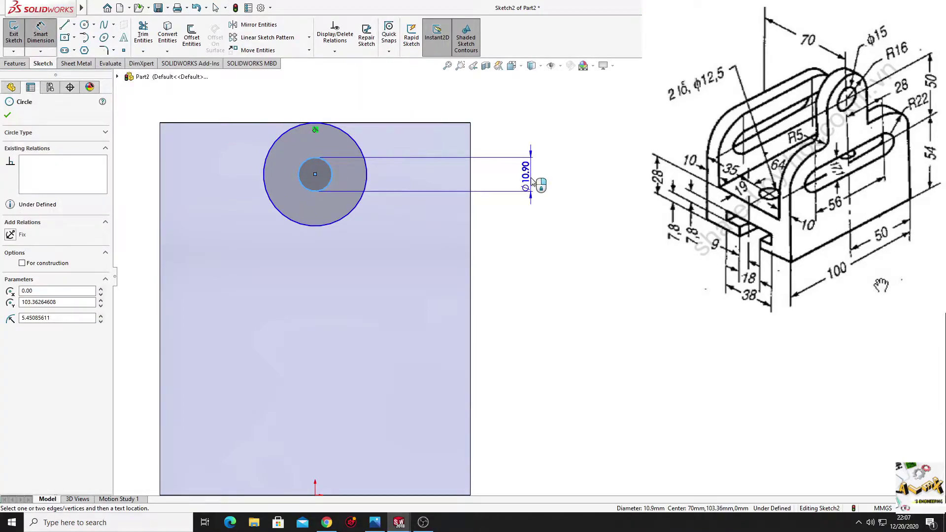
click(532, 182)
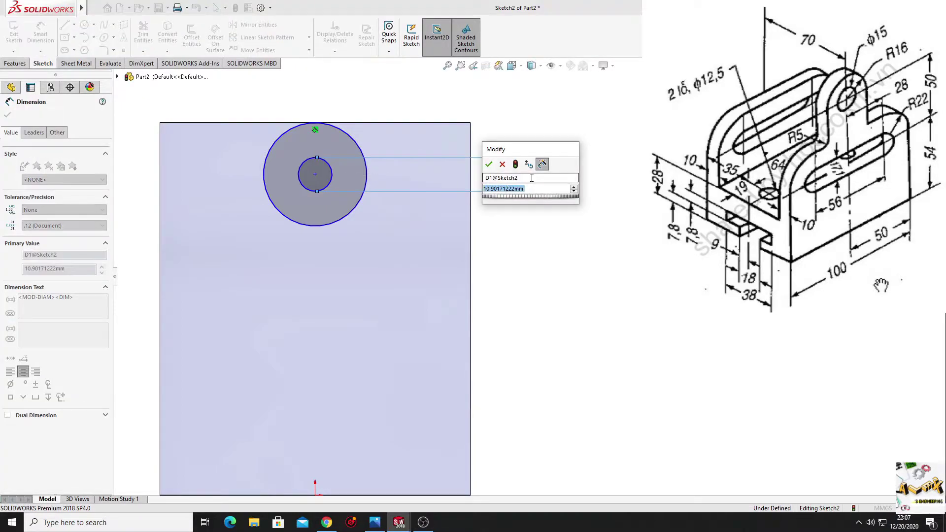
text(15)
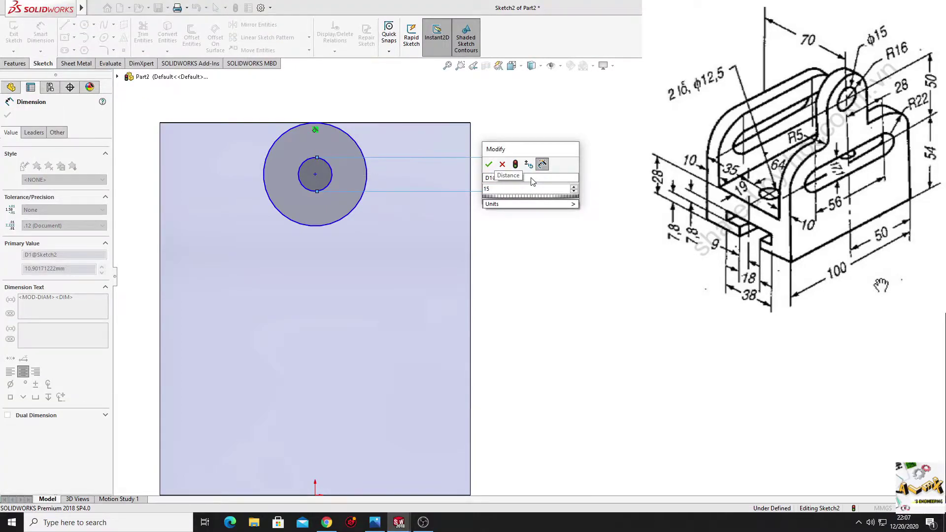
key(Return)
click(363, 153)
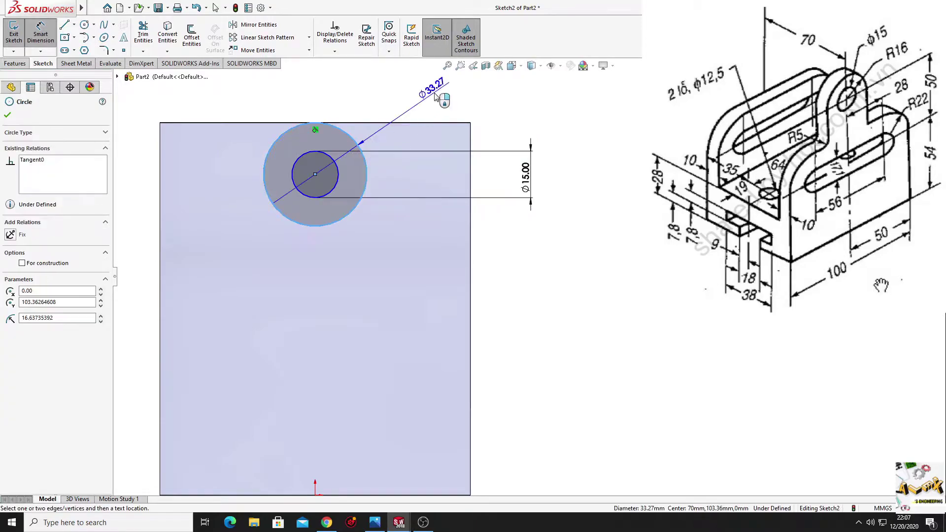
click(435, 97)
text(32)
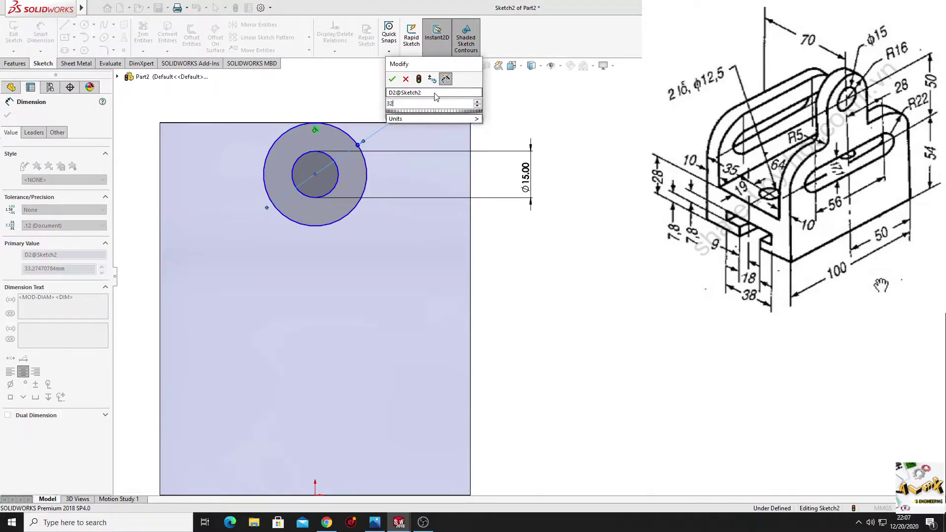
key(Return)
right_click(225, 94)
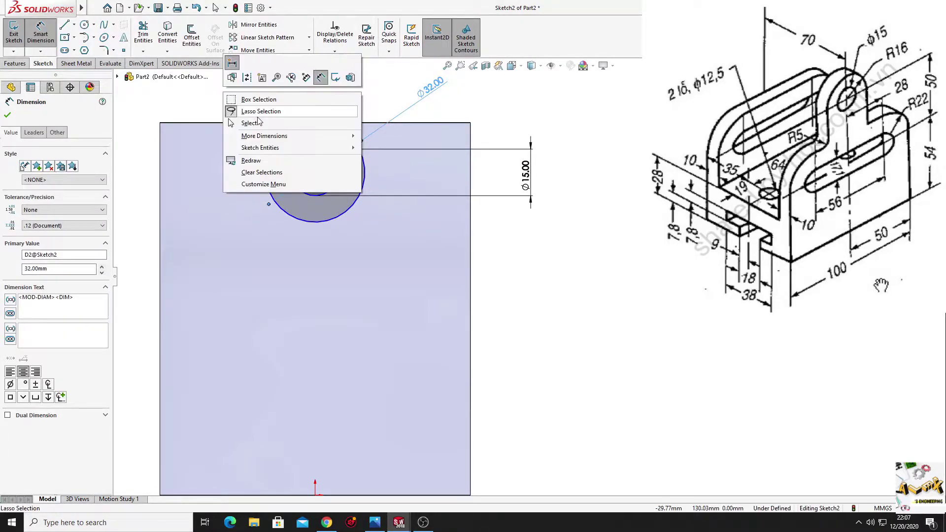
click(258, 118)
click(315, 172)
Add a Vertical relation between the circles' centre and the origin, fully defining Sketch2
ctrl+middle_drag(335, 271, 341, 243)
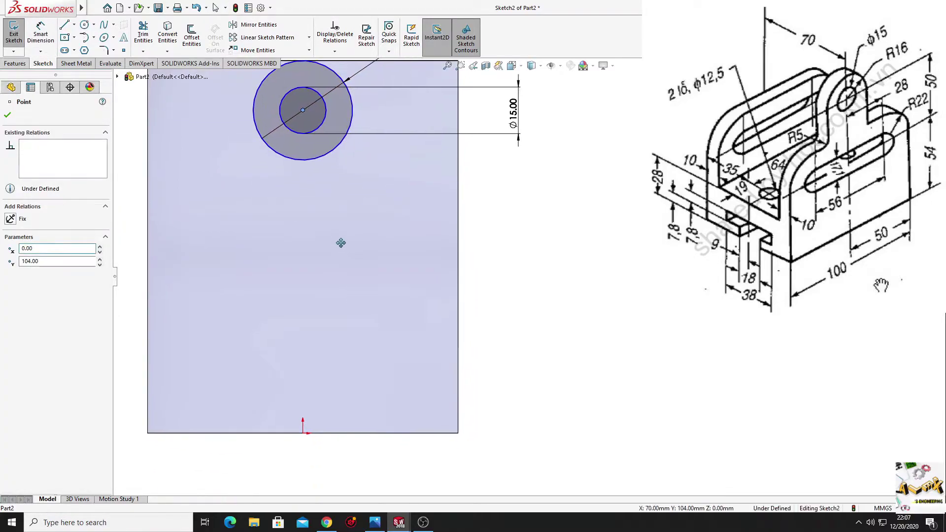
ctrl+click(303, 433)
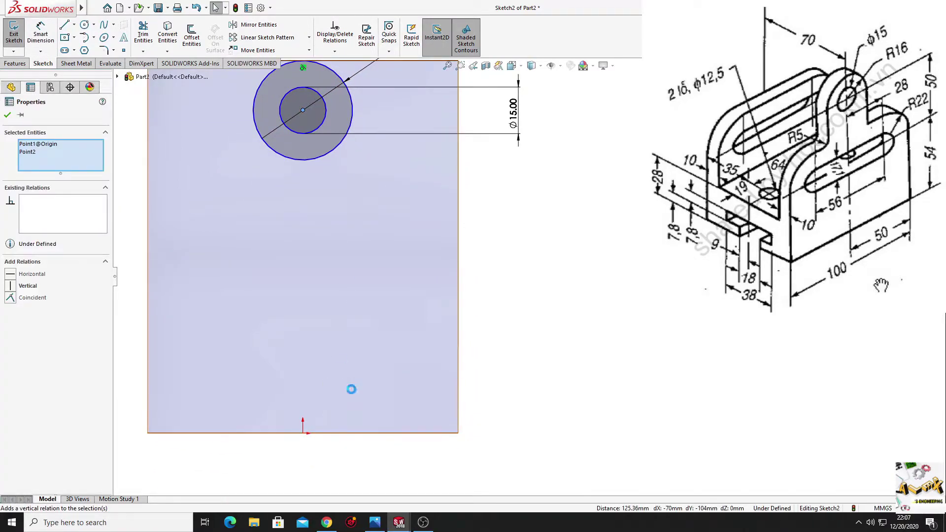
click(533, 262)
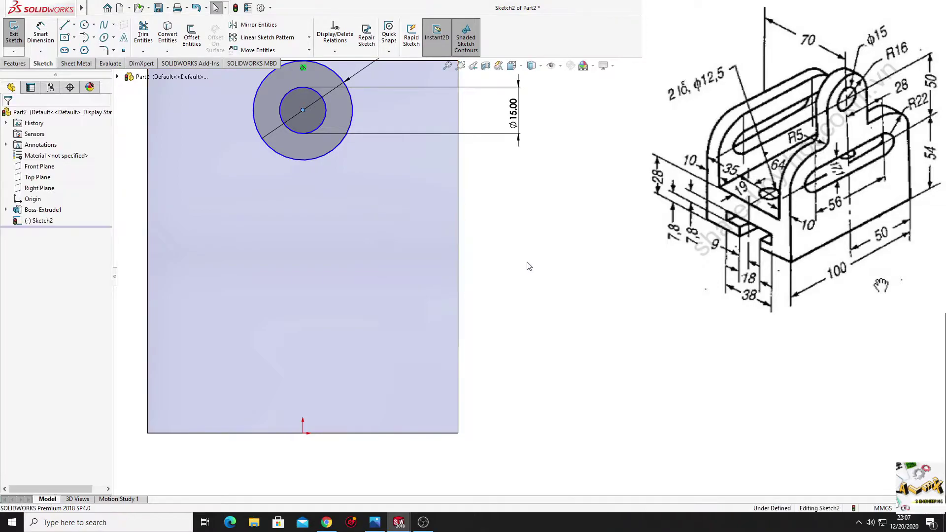
drag(303, 110, 313, 109)
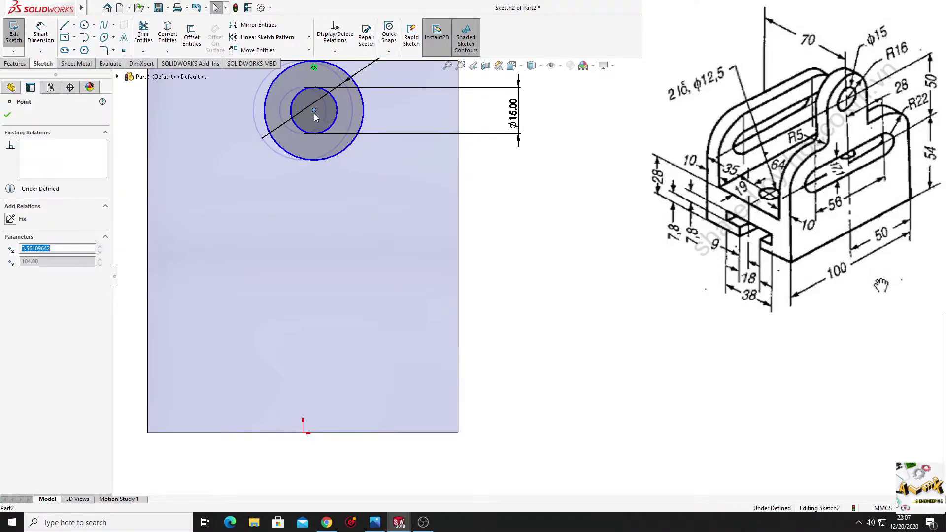
click(313, 109)
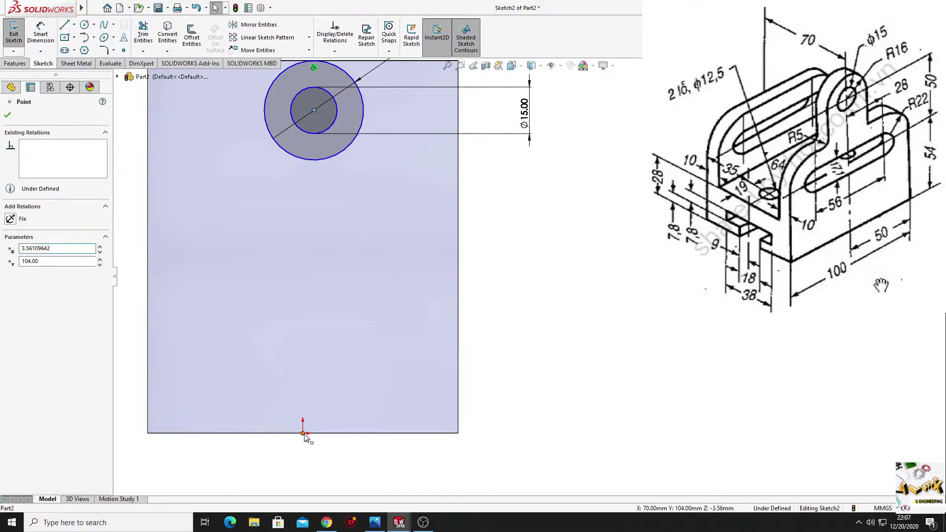
ctrl+click(303, 434)
click(348, 392)
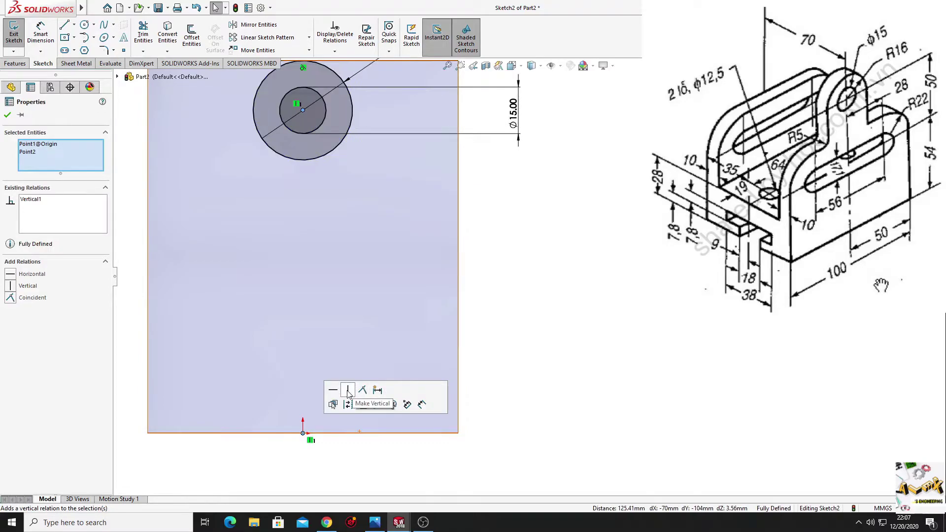
ctrl+middle_drag(344, 179, 338, 228)
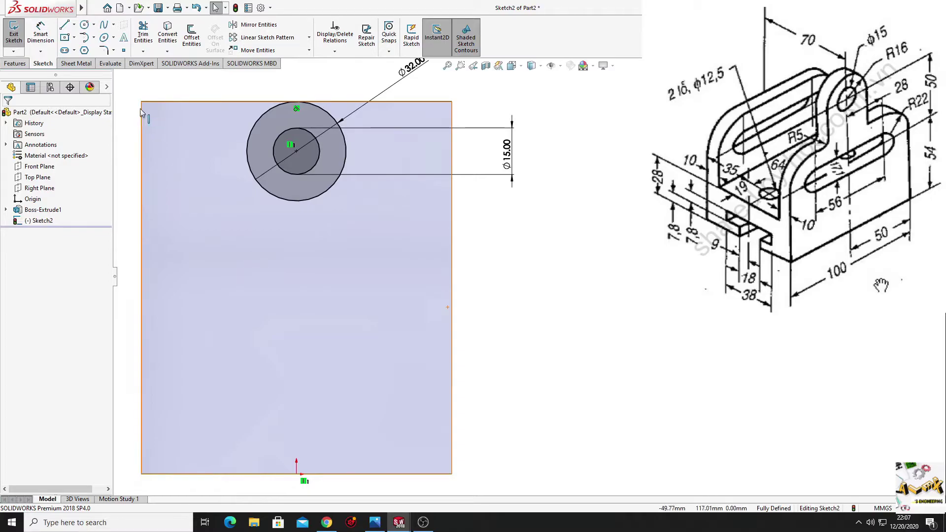
Draw a horizontal straight slot whose centre is vertically aligned with the lug circle's centre
click(64, 51)
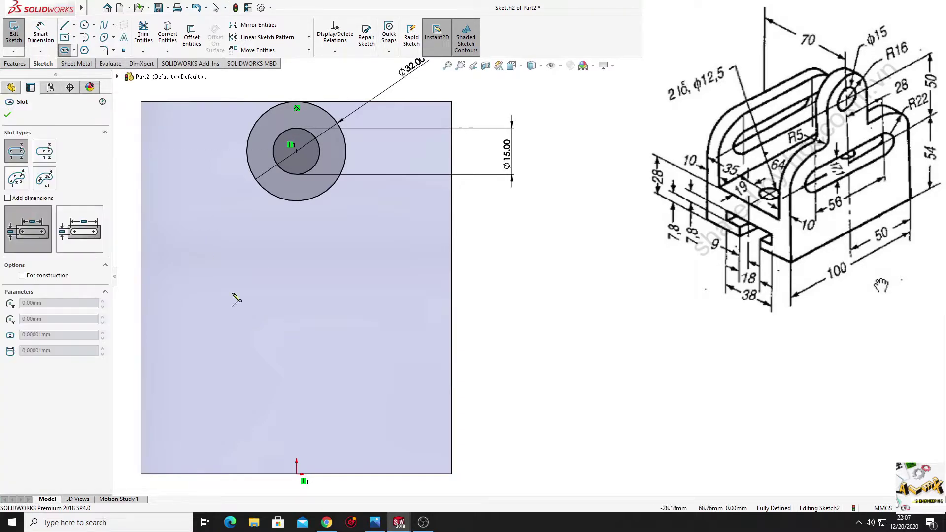
click(191, 312)
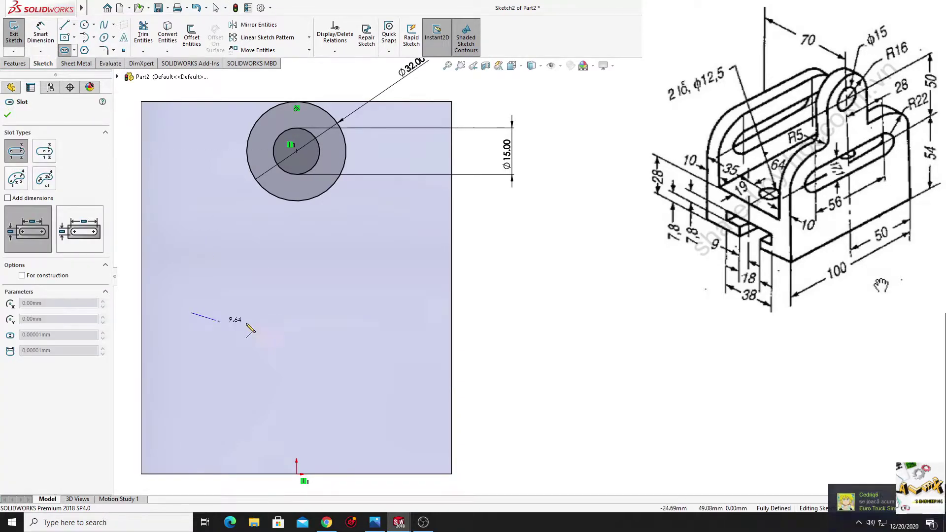
click(401, 313)
click(414, 356)
right_click(498, 260)
click(515, 303)
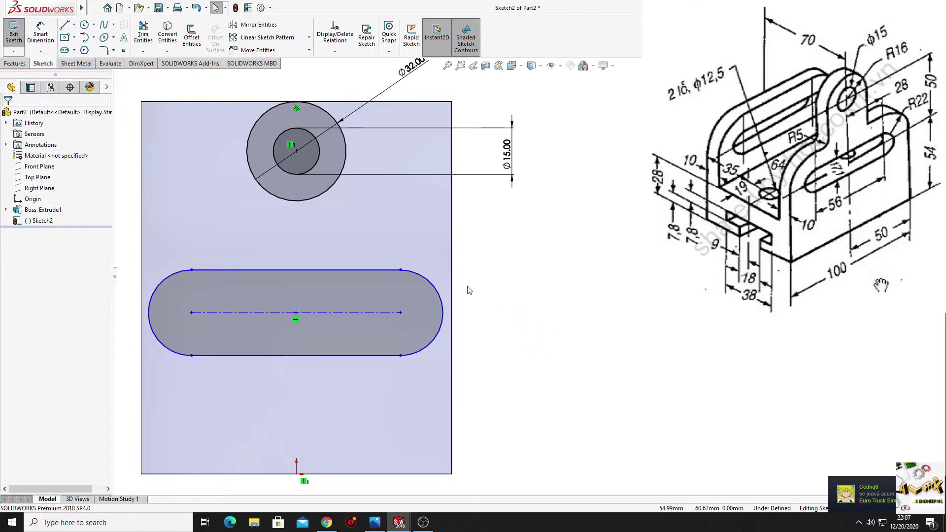
ctrl+middle_drag(455, 286, 473, 285)
click(313, 316)
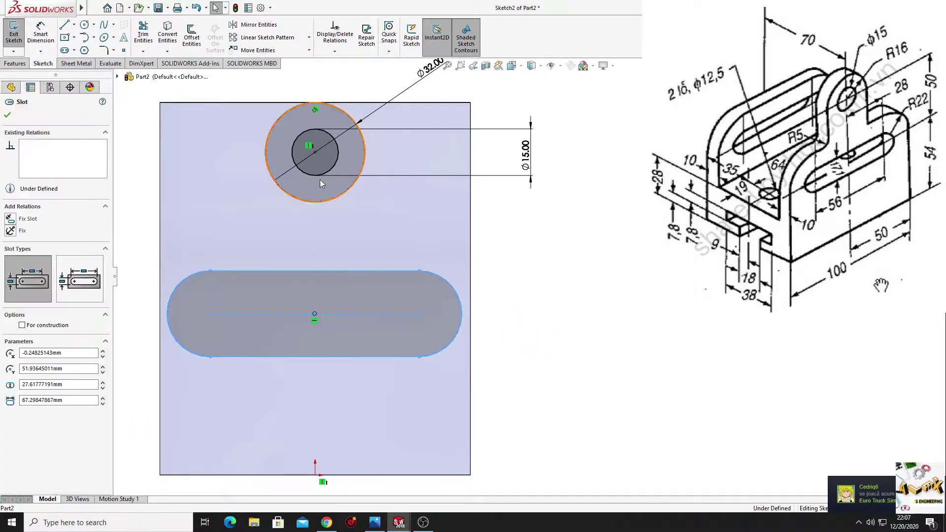
ctrl+click(316, 152)
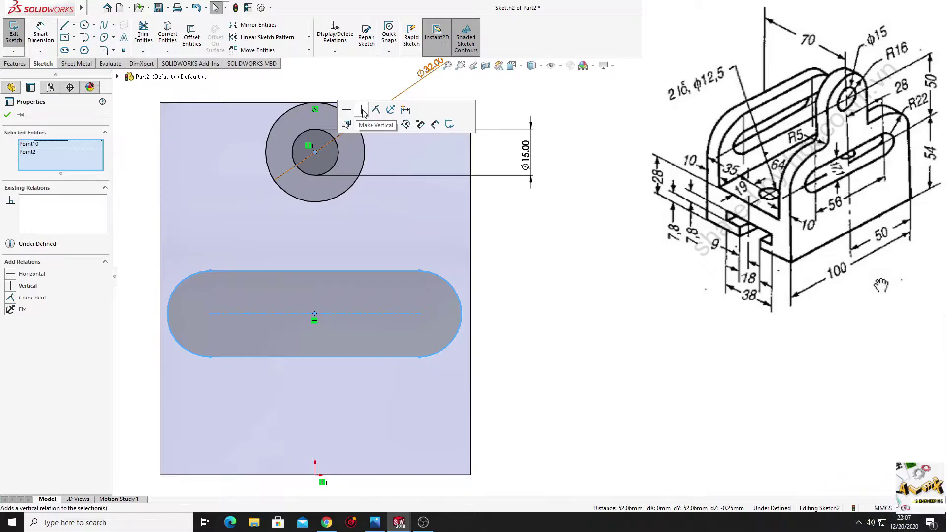
click(379, 111)
click(482, 271)
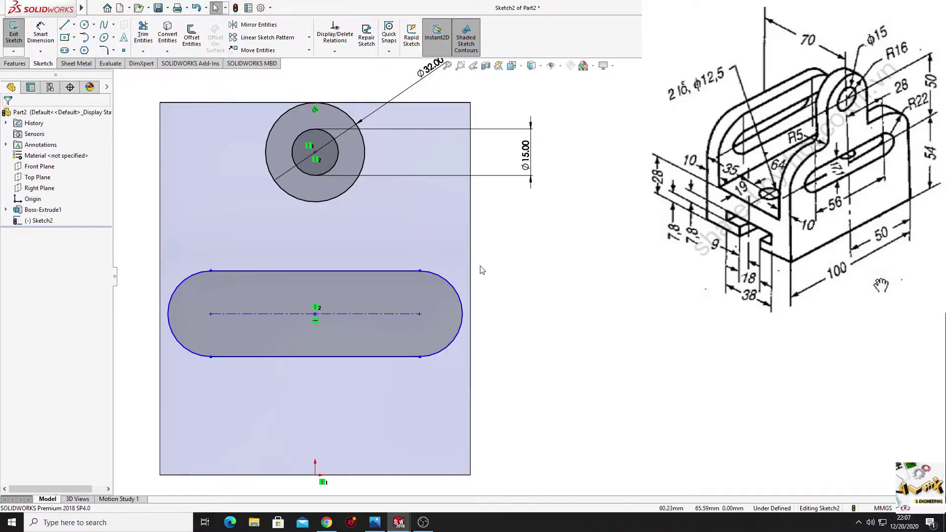
Dimension the slot 17.1 wide and 56 long
click(41, 34)
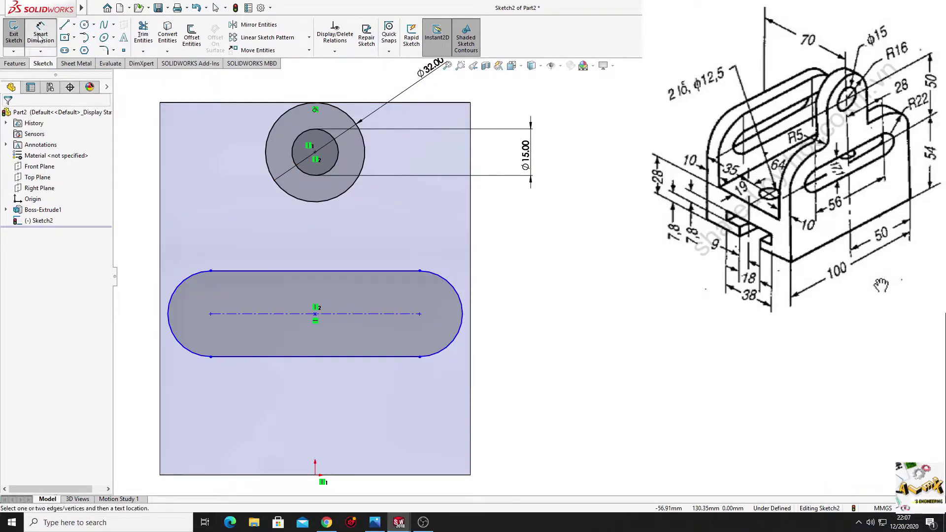
click(375, 272)
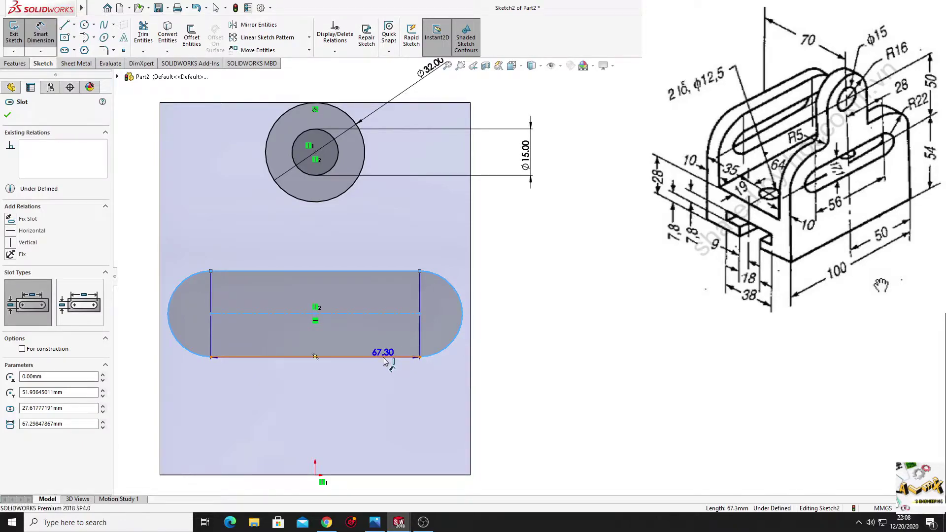
click(388, 355)
click(542, 319)
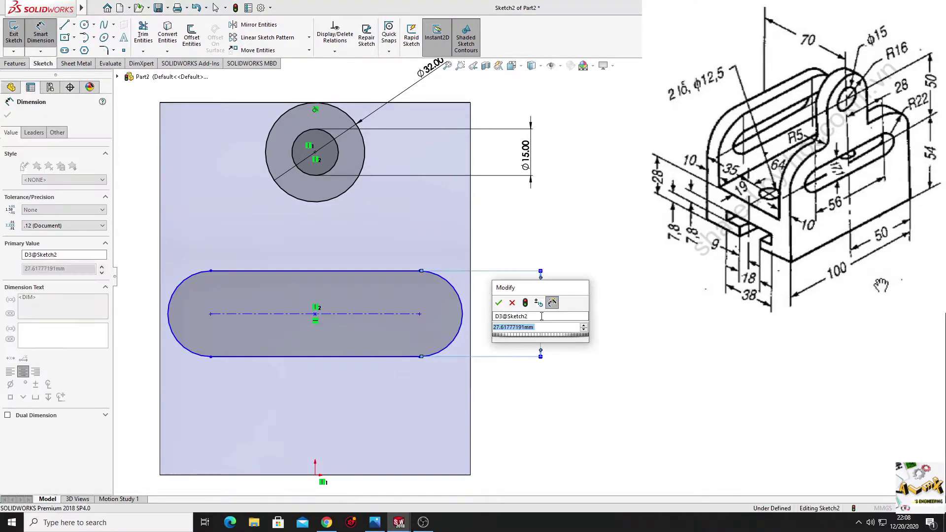
text(17.)
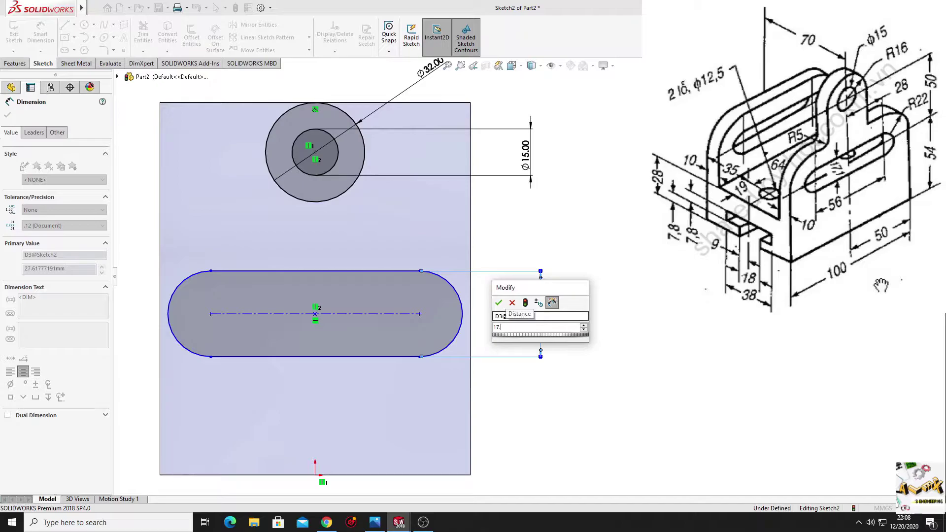
text(1)
key(Return)
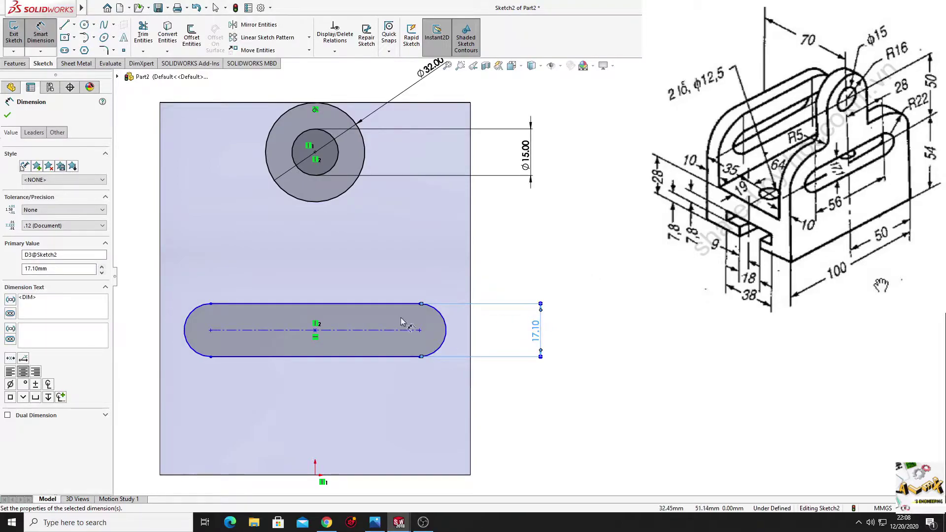
click(334, 333)
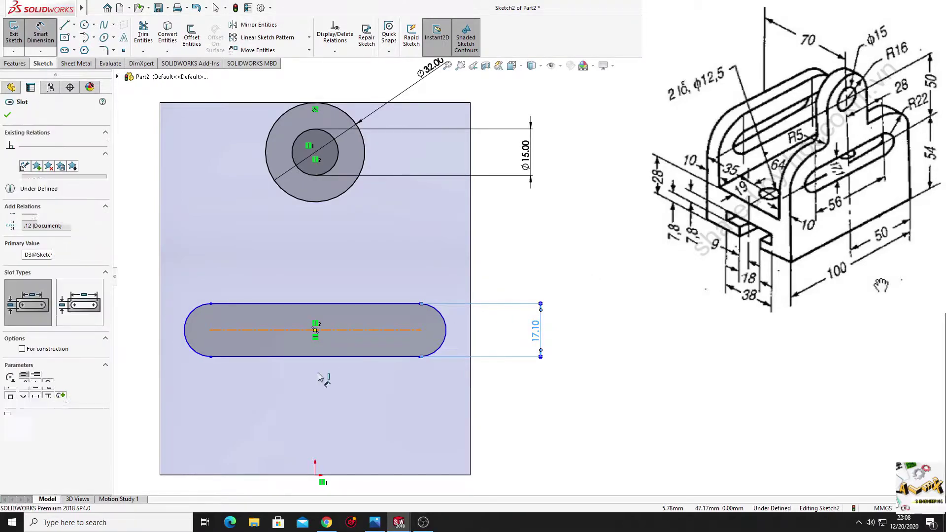
click(305, 412)
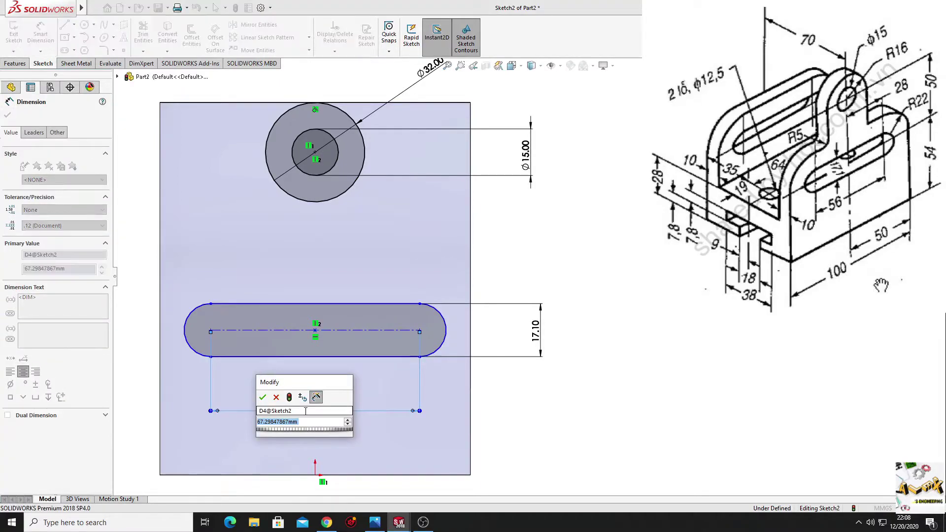
key(Return)
text(56)
key(Return)
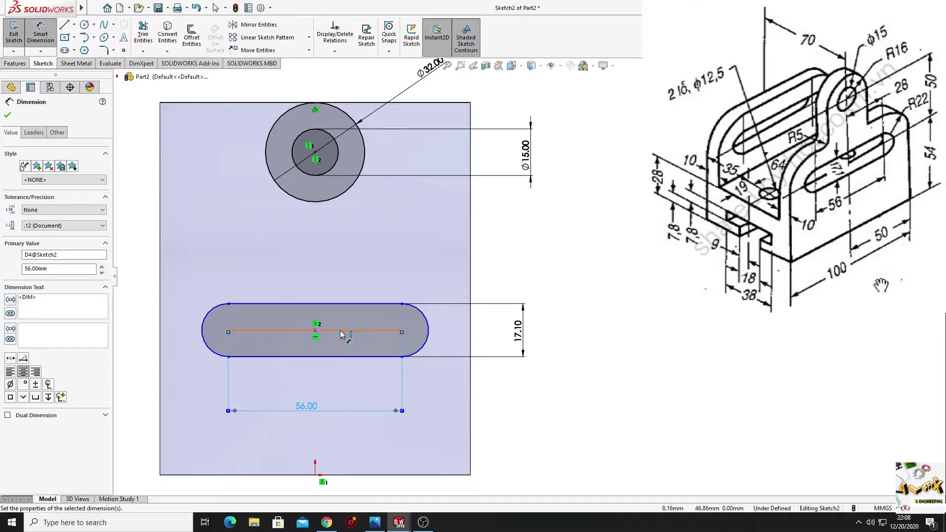
Place the slot's centre 50 below the lug circle's centre
click(315, 330)
click(315, 152)
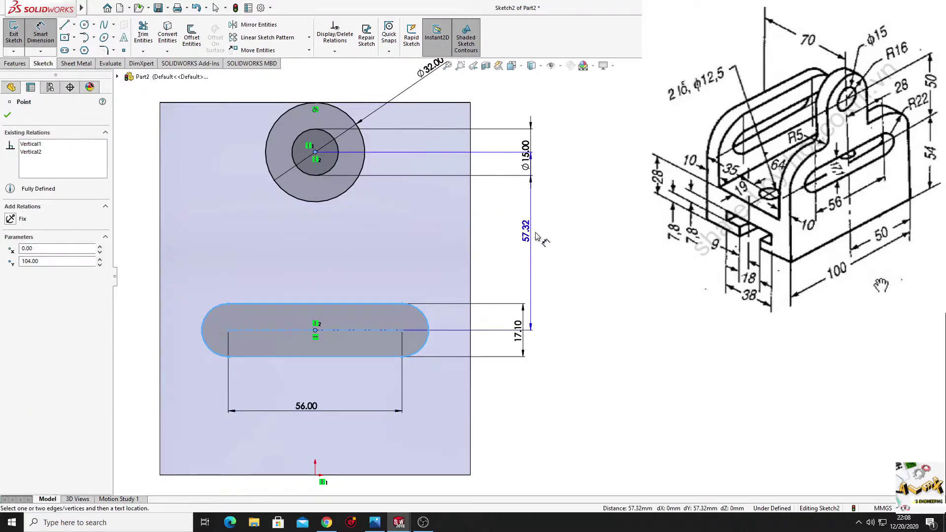
click(589, 242)
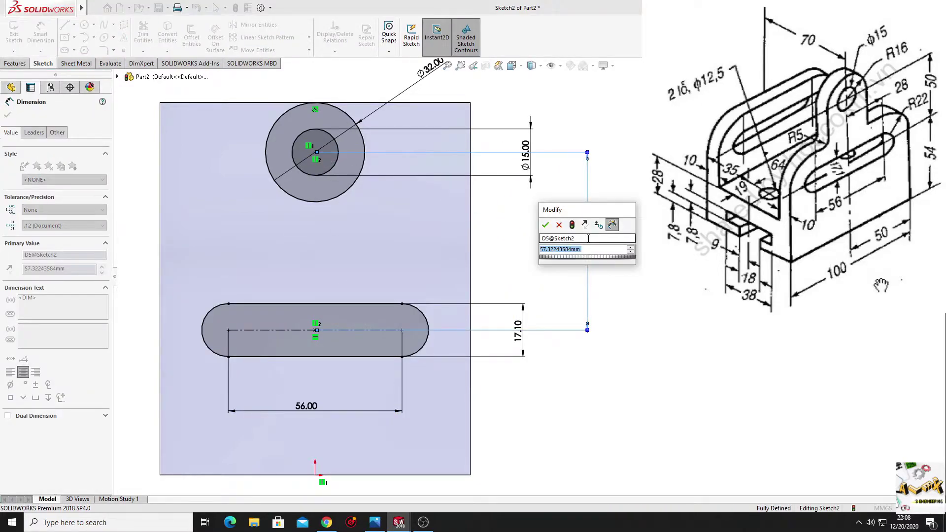
text(50)
key(Return)
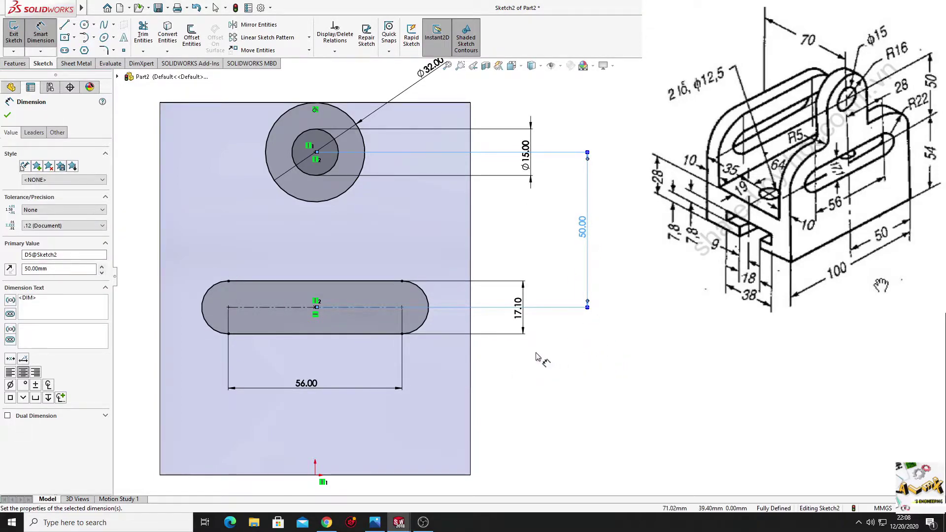
key(Escape)
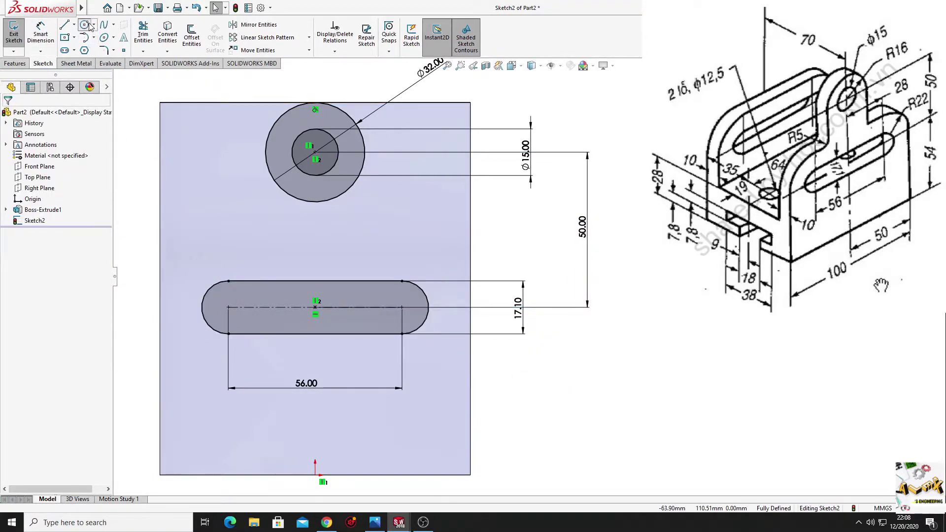
Draw a large circle centred on the slot's left end
click(84, 25)
click(229, 307)
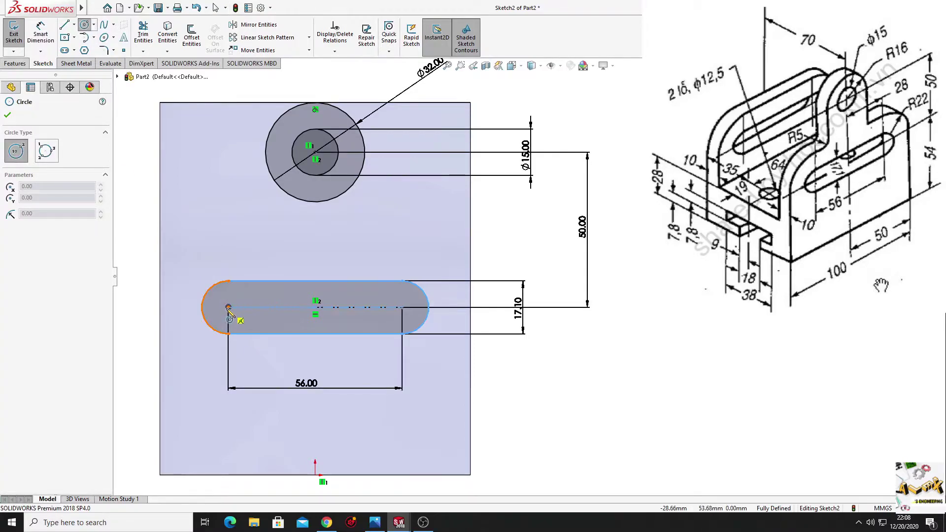
click(261, 353)
right_click(493, 365)
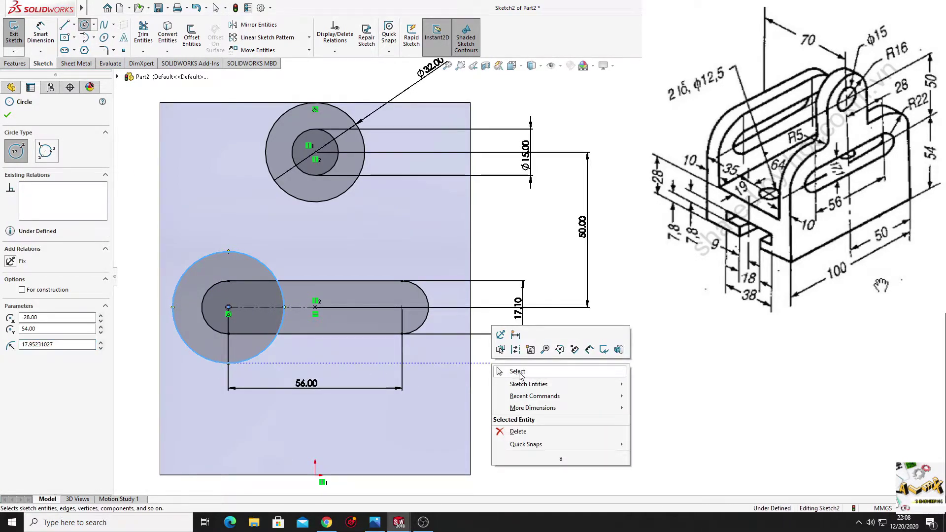
click(518, 372)
Draw a vertical construction centerline up from the origin
click(74, 25)
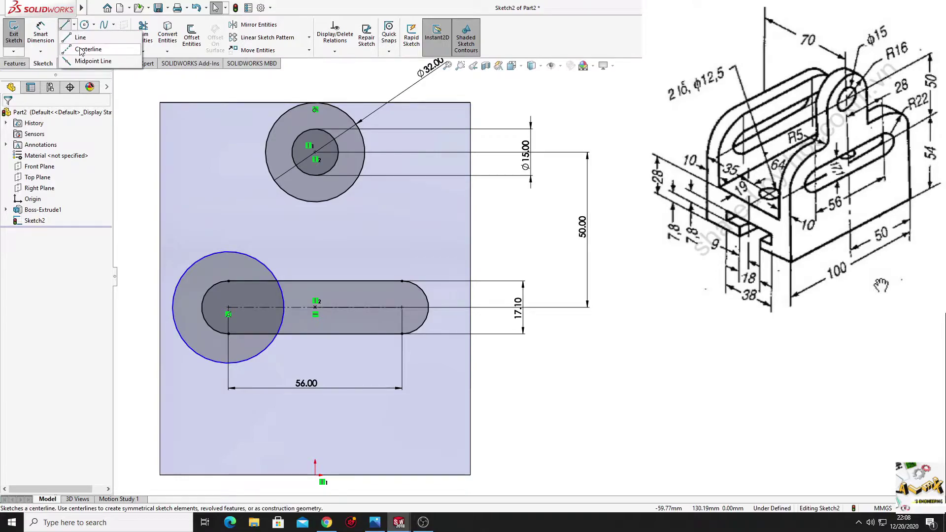
click(81, 50)
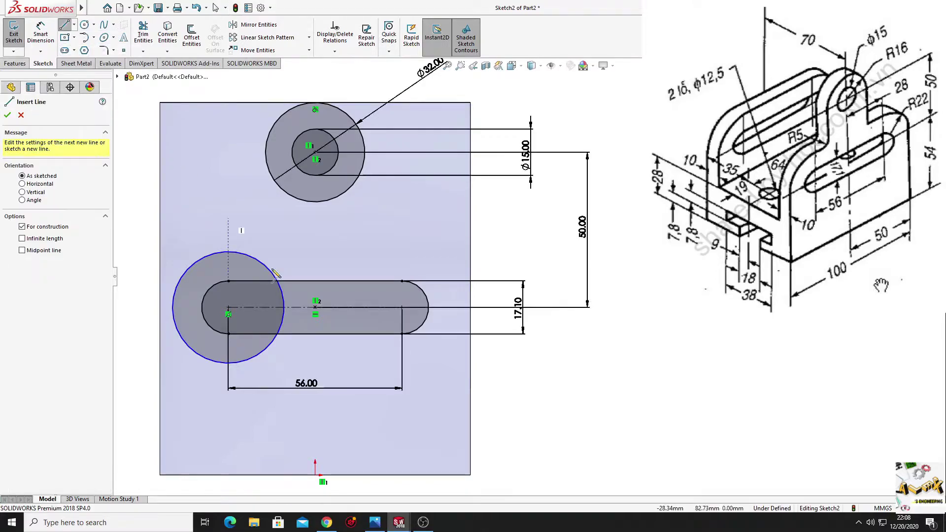
click(315, 475)
click(315, 423)
right_click(483, 353)
click(507, 360)
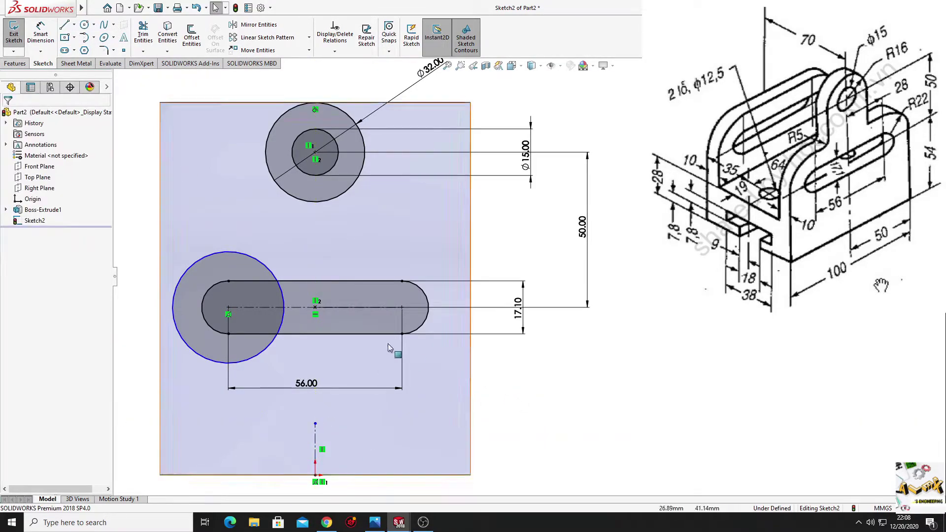
Make the large circle tangent to the part's left edge and add a driven Ø44 dimension
click(179, 288)
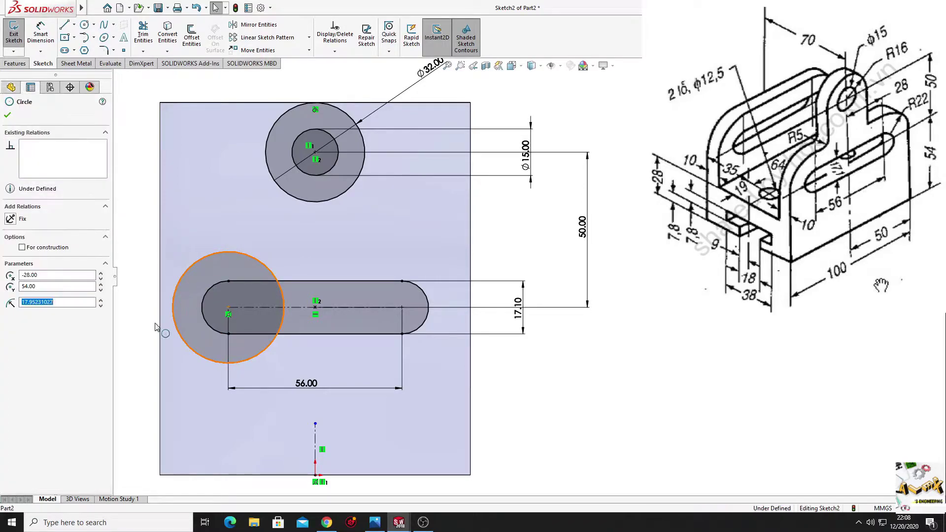
ctrl+click(161, 349)
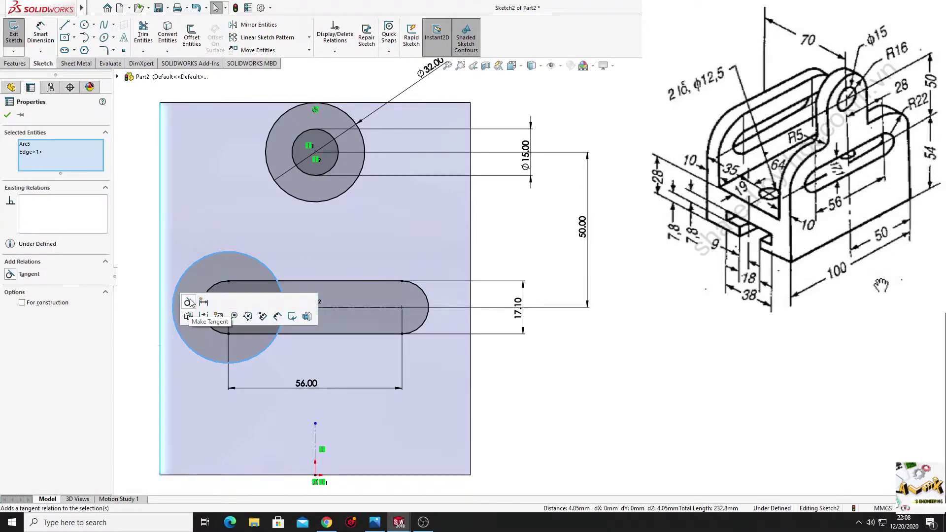
click(189, 302)
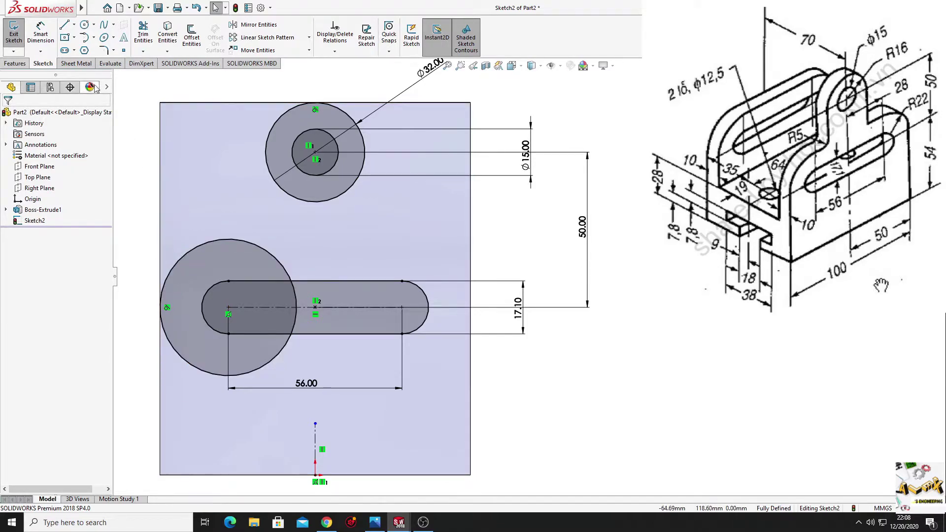
click(41, 35)
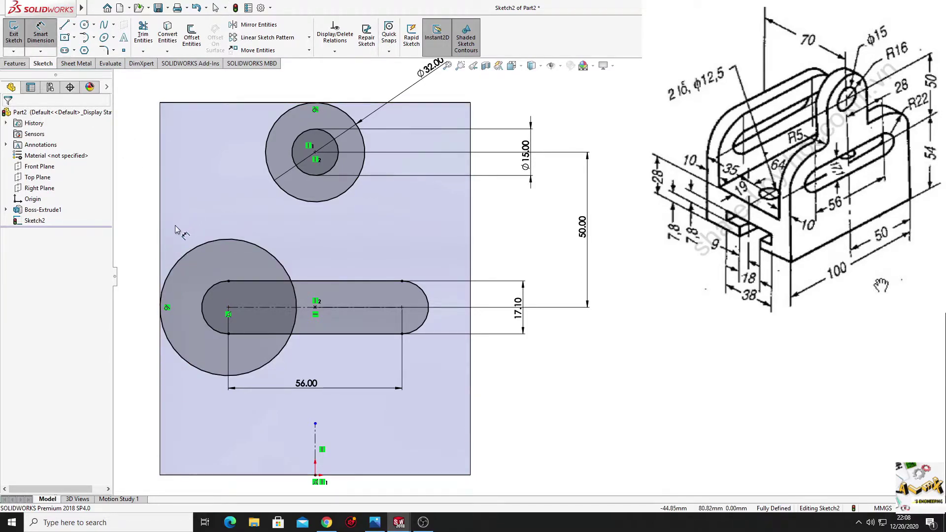
click(195, 250)
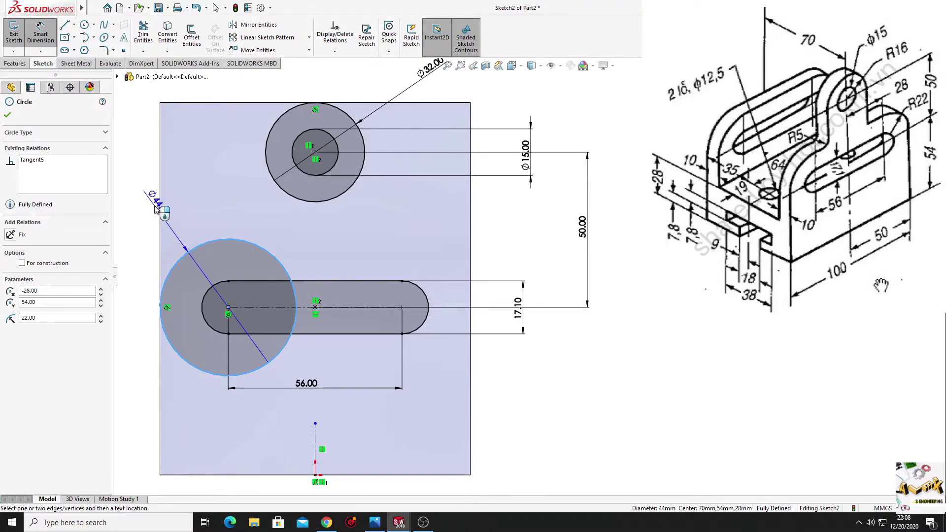
click(144, 220)
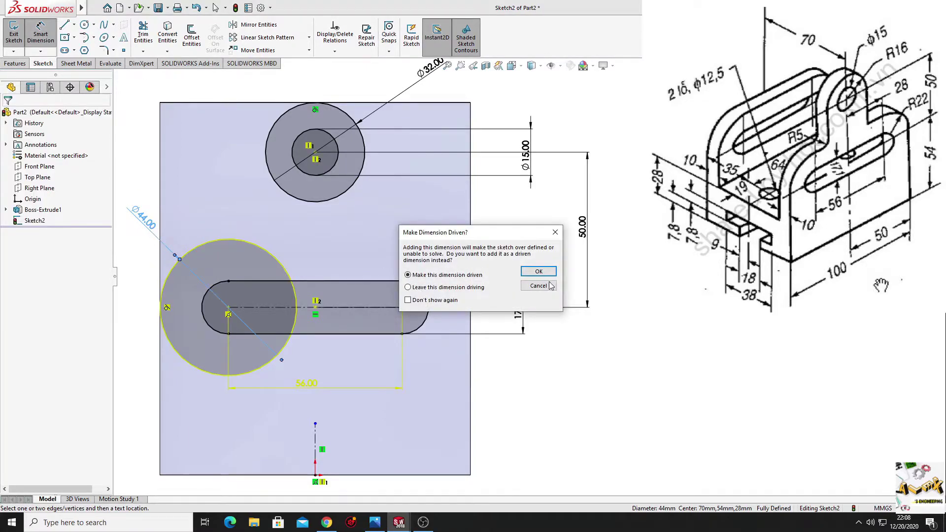
click(548, 274)
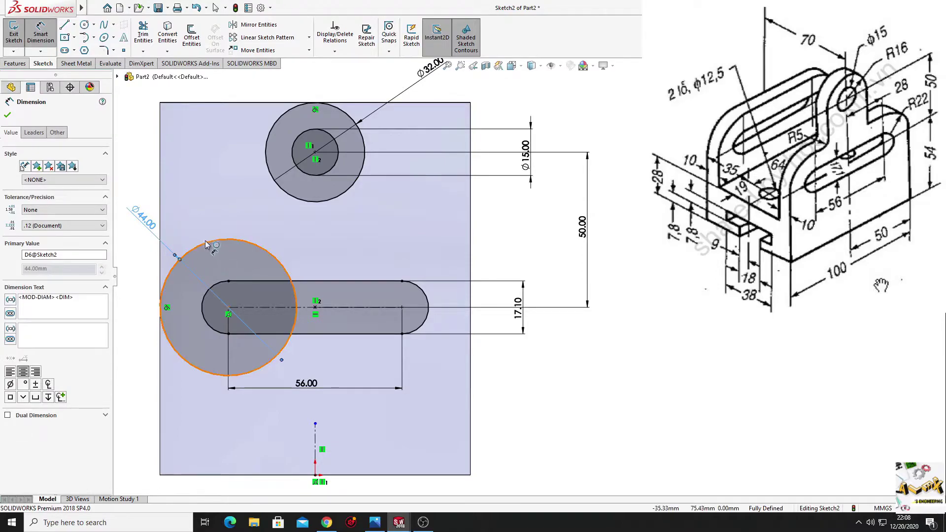
right_click(574, 365)
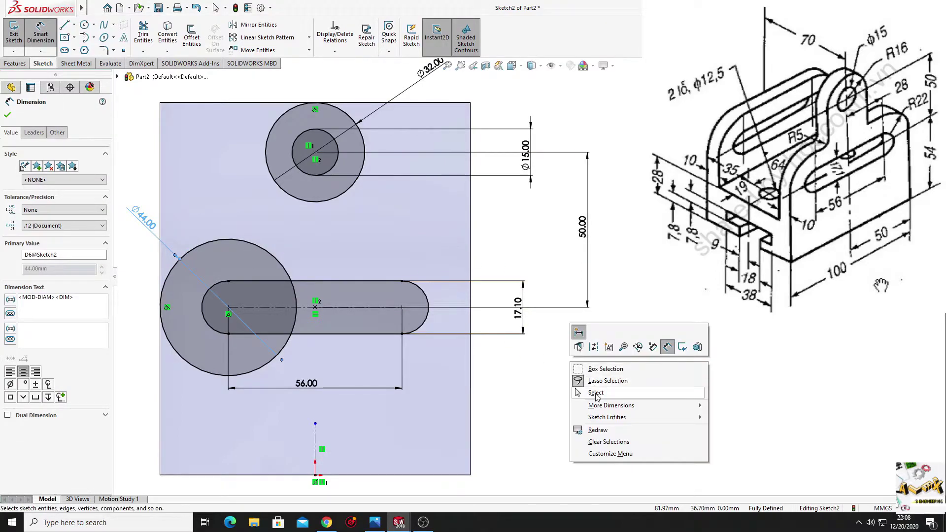
click(587, 389)
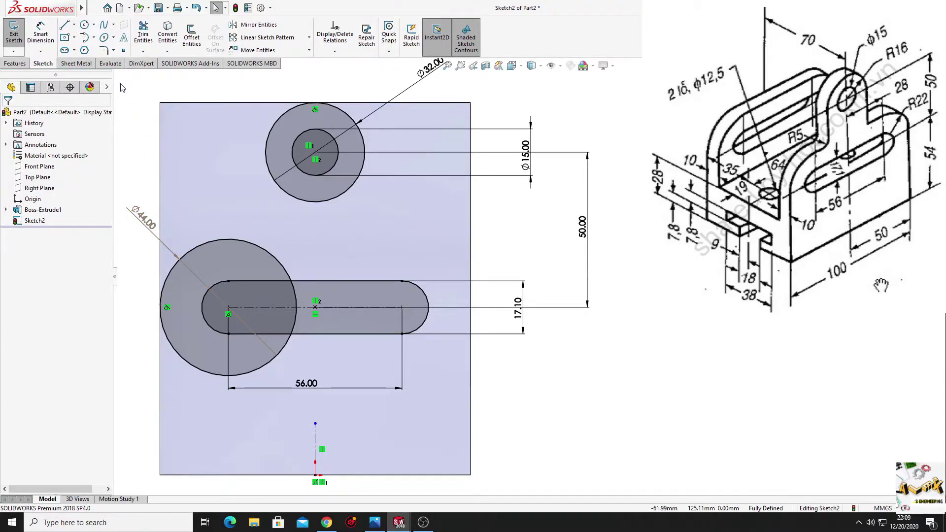
Sketch a vertical-then-horizontal line from the Ø32 circle, the horizontal line tangent to the Ø44 circle
click(63, 25)
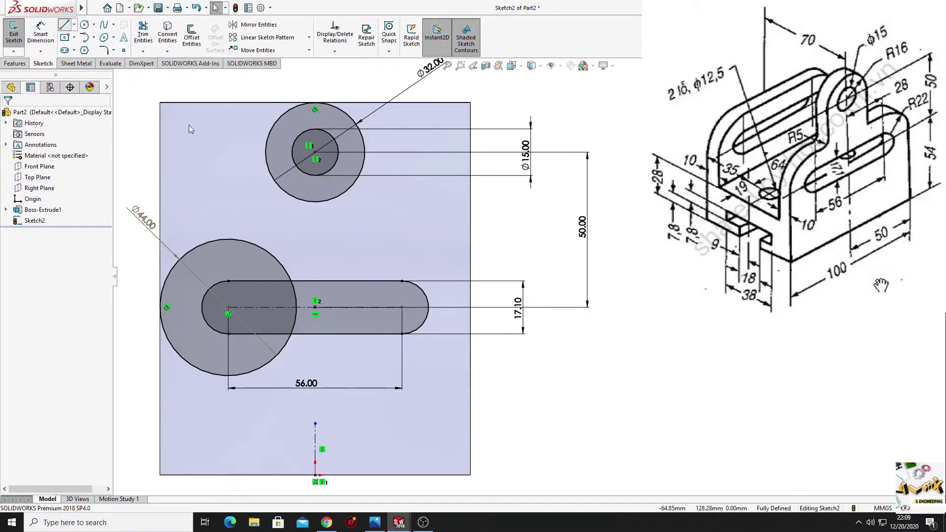
click(266, 152)
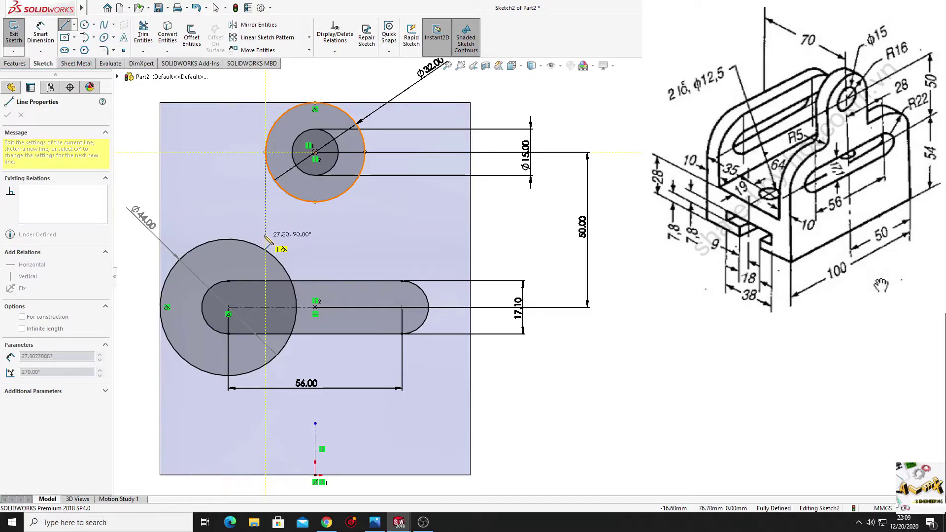
click(265, 239)
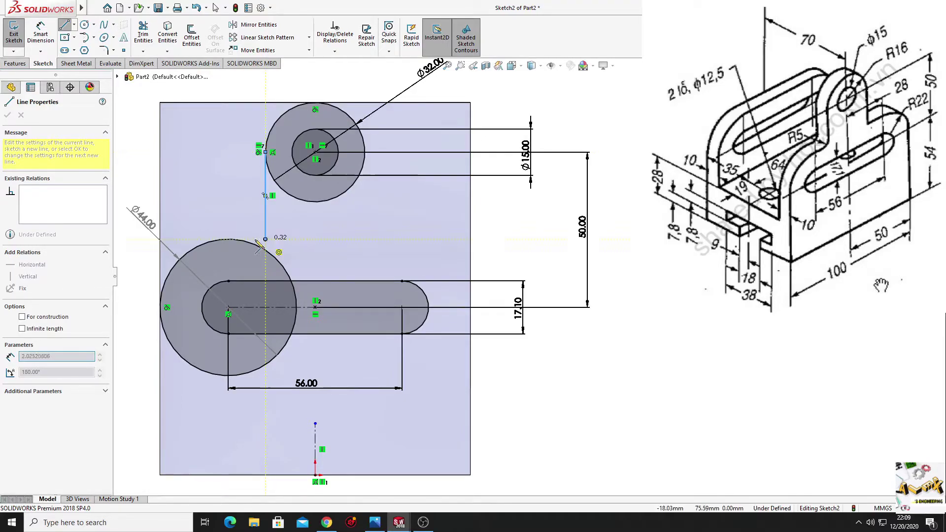
click(229, 240)
right_click(207, 189)
click(220, 195)
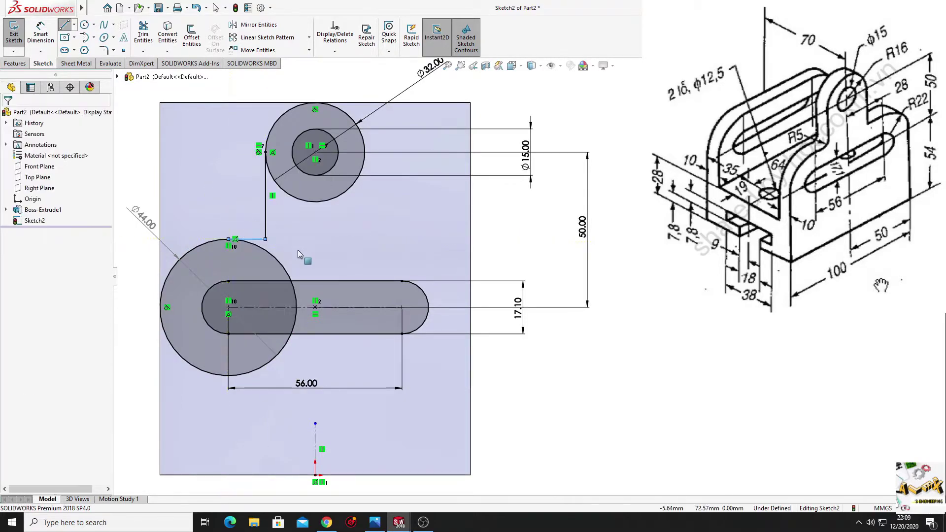
click(257, 247)
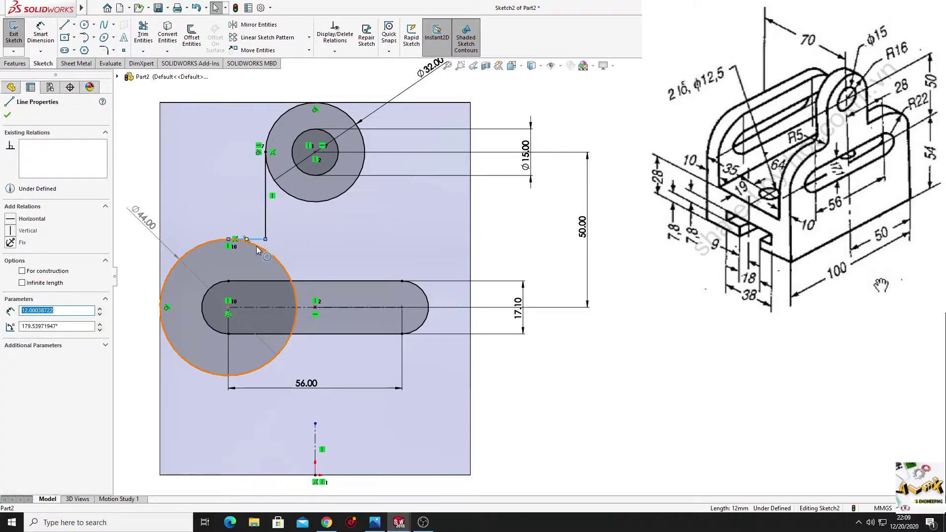
ctrl+click(271, 254)
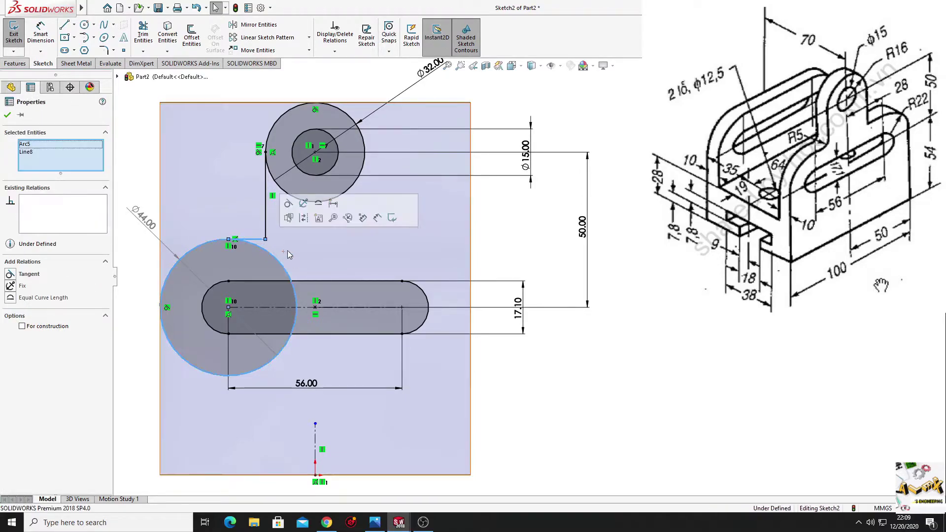
click(288, 204)
key(Escape)
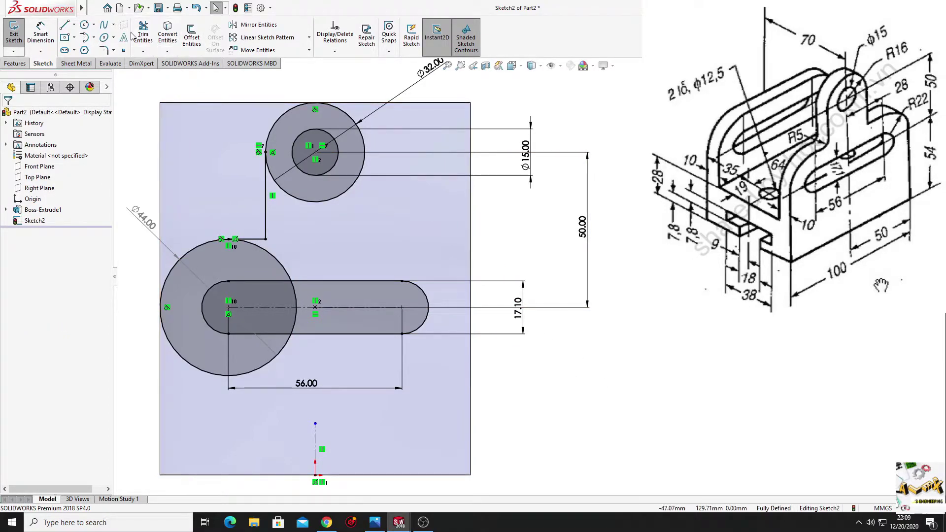
Mirror the vertical and horizontal connecting lines plus the Ø44 circle about the vertical centreline
click(261, 25)
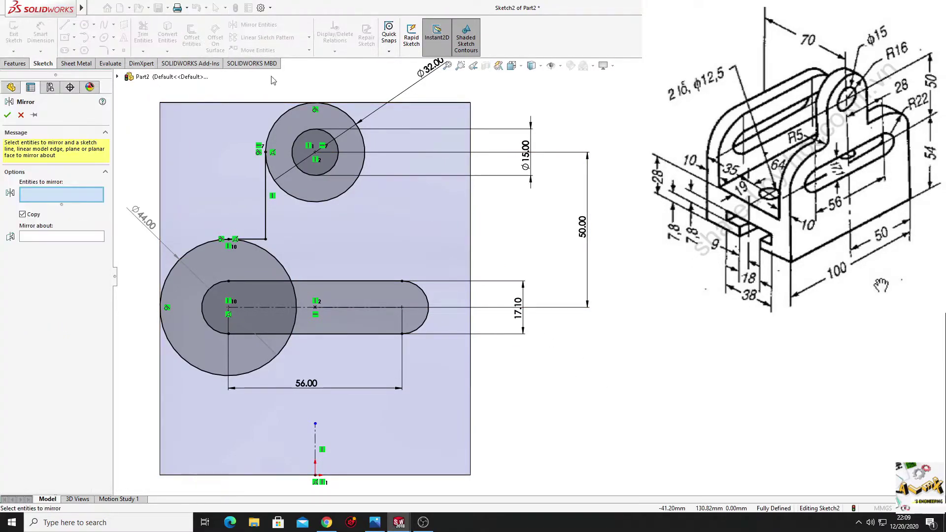
click(264, 215)
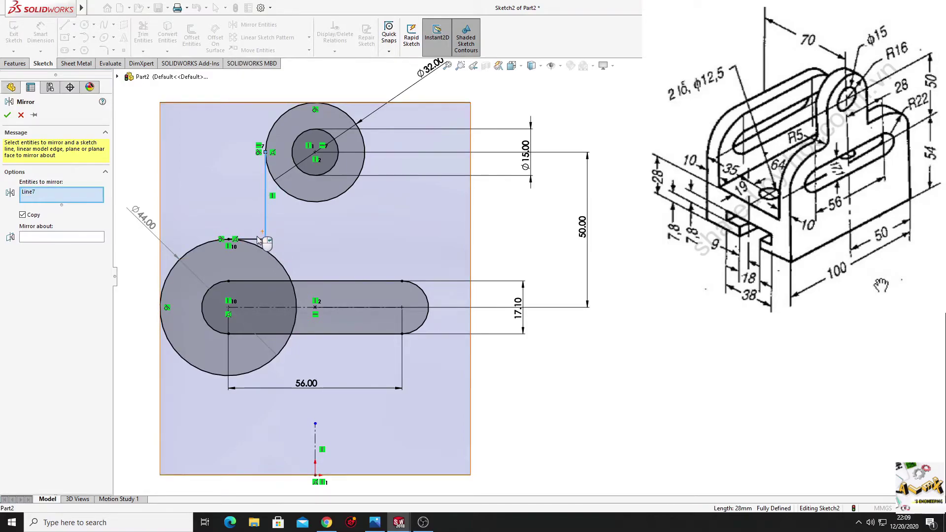
click(259, 239)
click(261, 254)
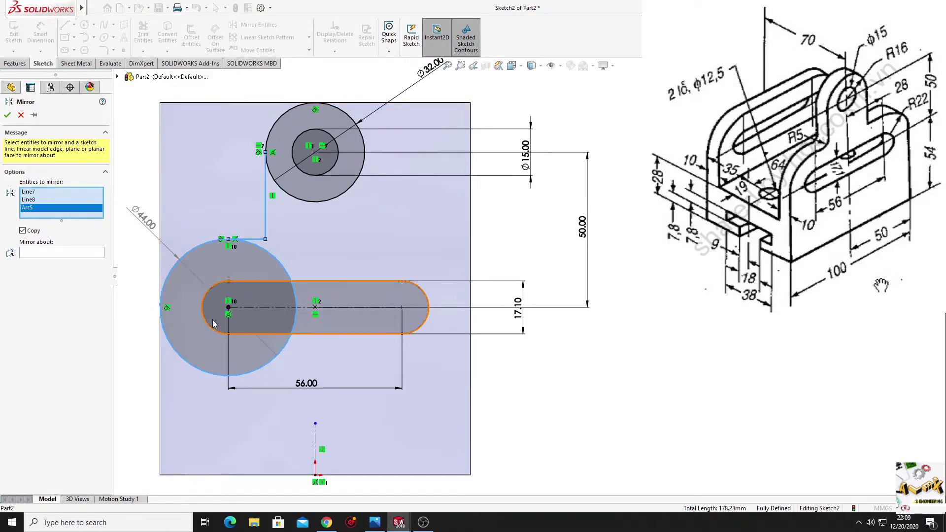
click(63, 252)
click(315, 446)
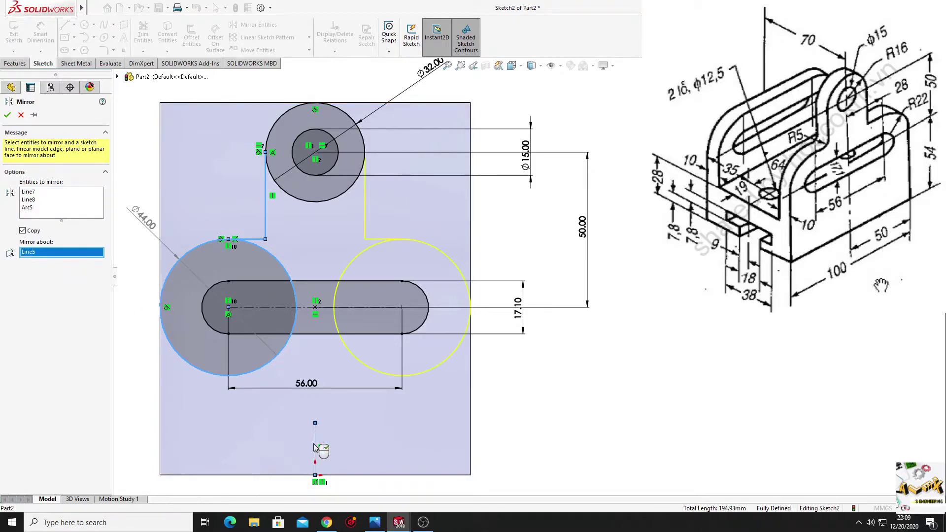
click(8, 116)
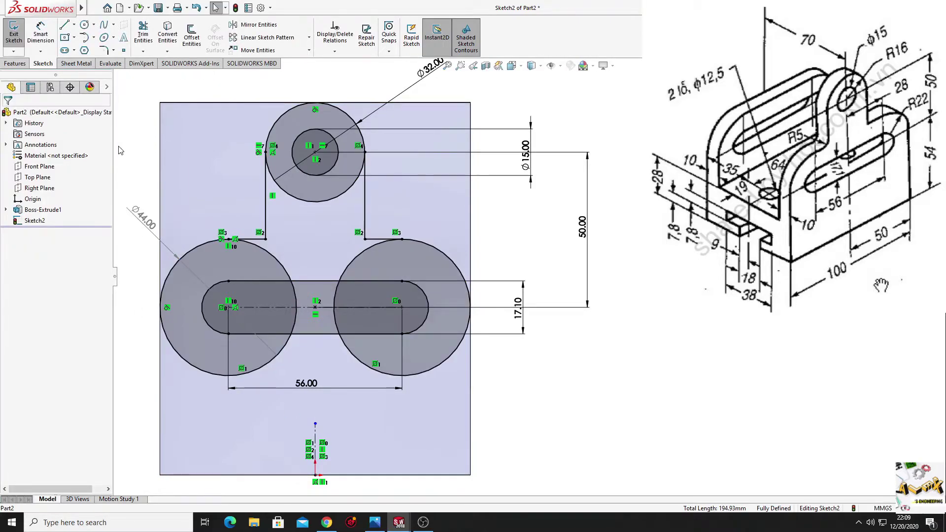
click(142, 34)
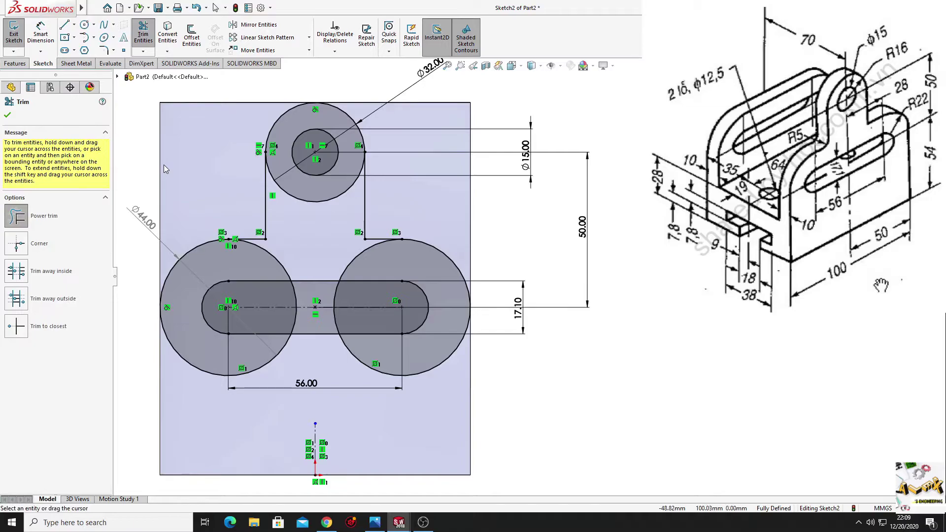
drag(319, 353, 269, 355)
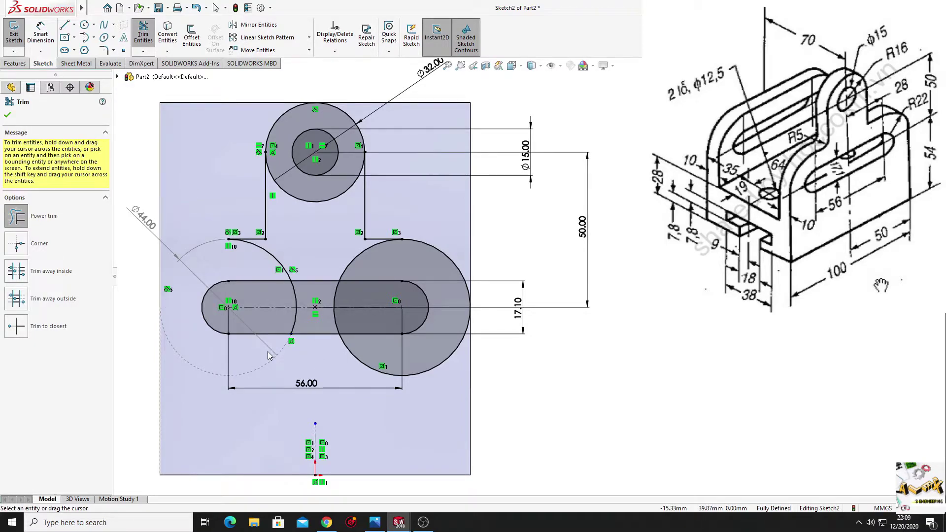
click(195, 13)
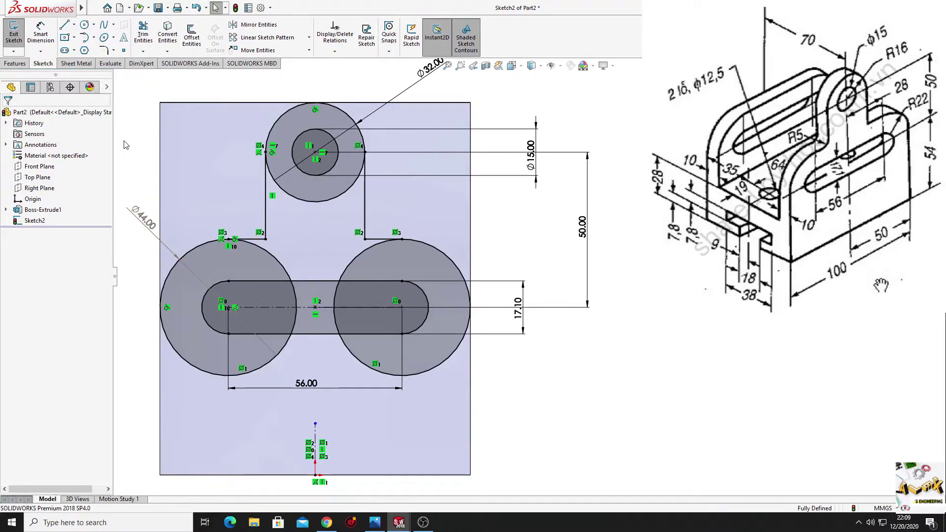
scroll(274, 202, up, 2)
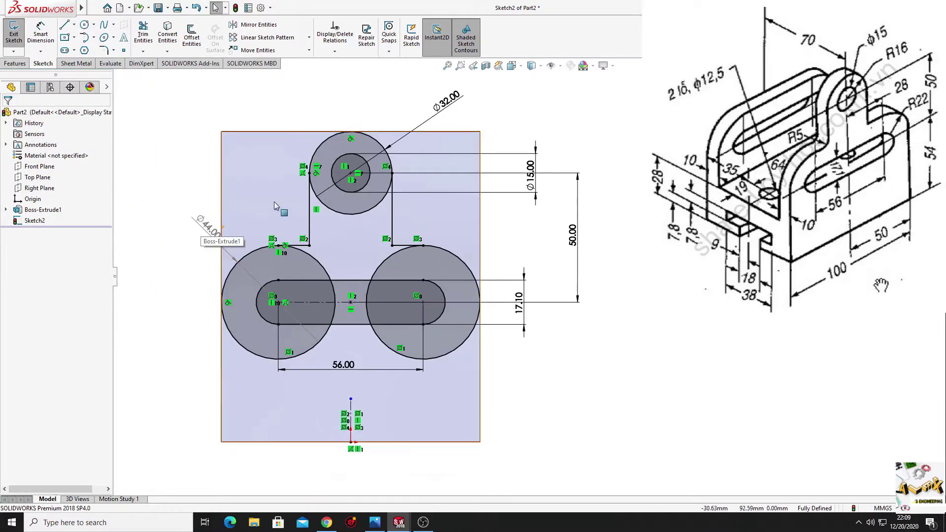
ctrl+middle_drag(274, 202, 228, 221)
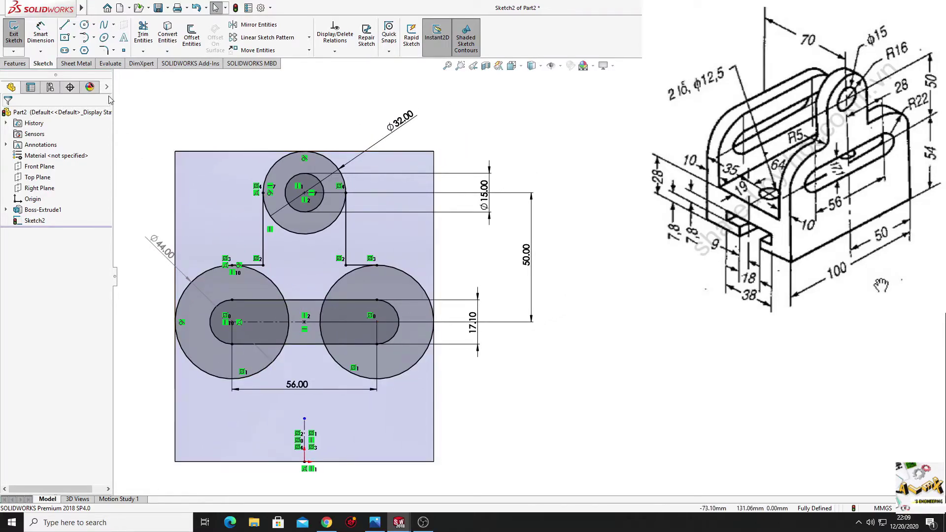
Draw left, top and right lines boxing the sketch top, the right line collinear with the plate's right edge
click(65, 27)
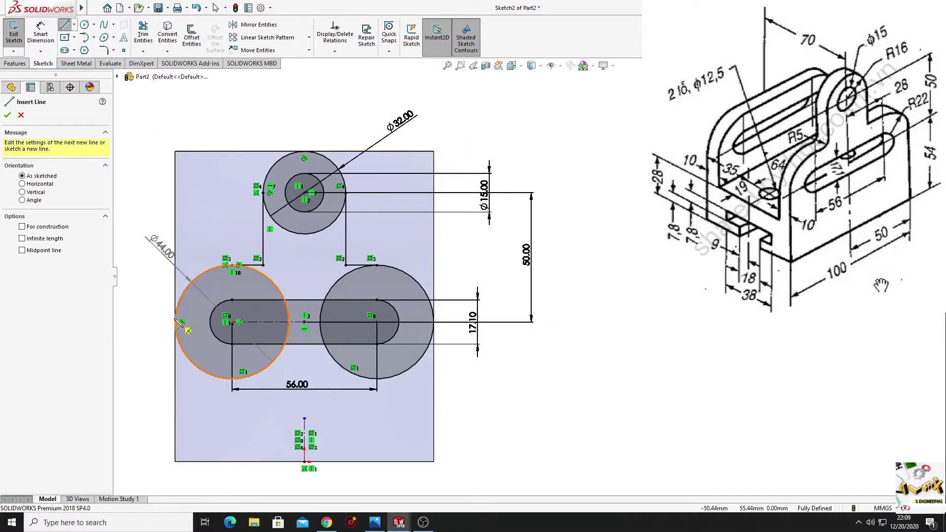
click(176, 321)
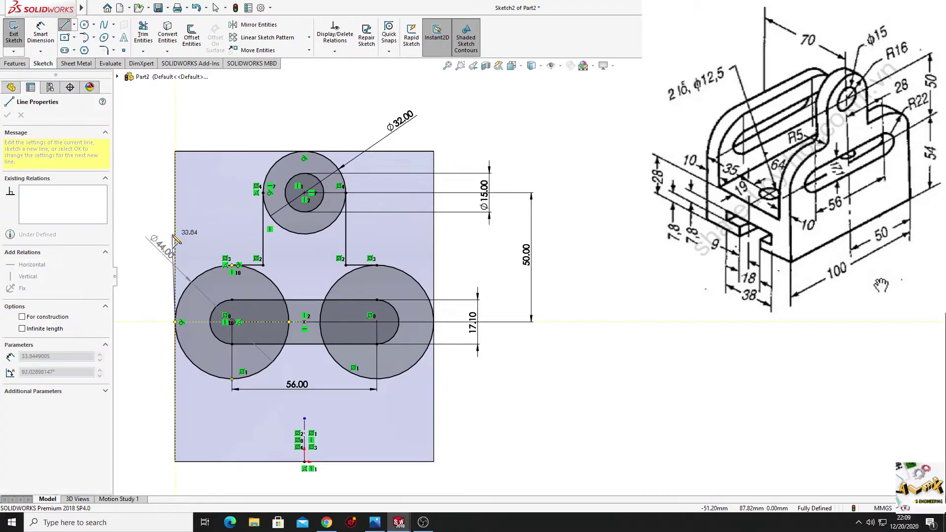
click(176, 106)
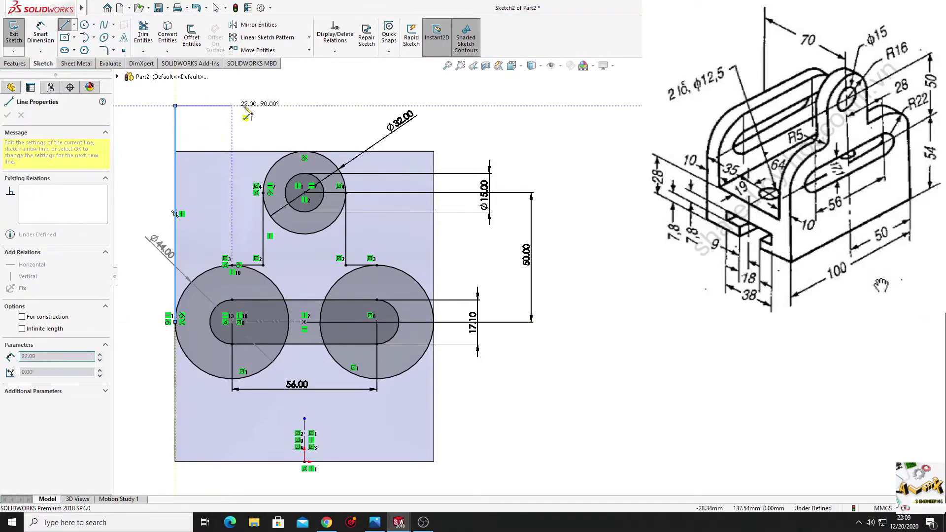
click(431, 105)
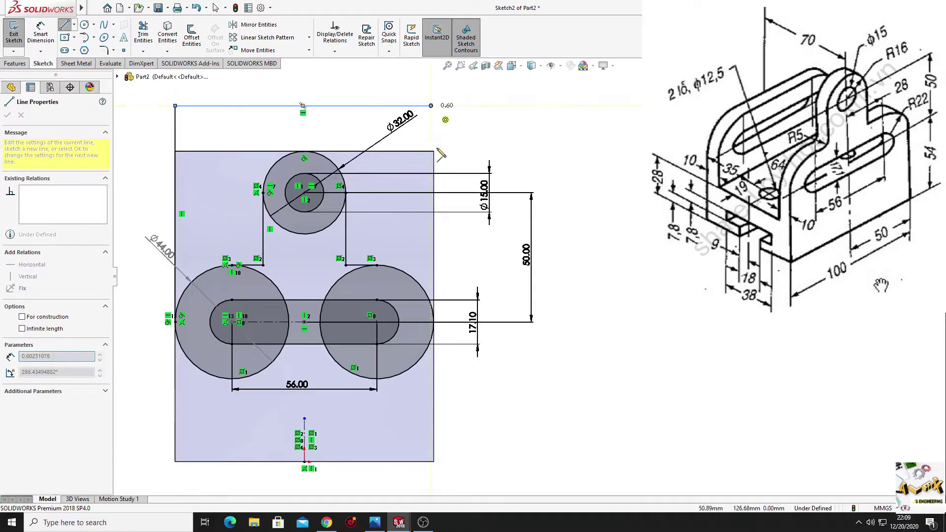
click(435, 323)
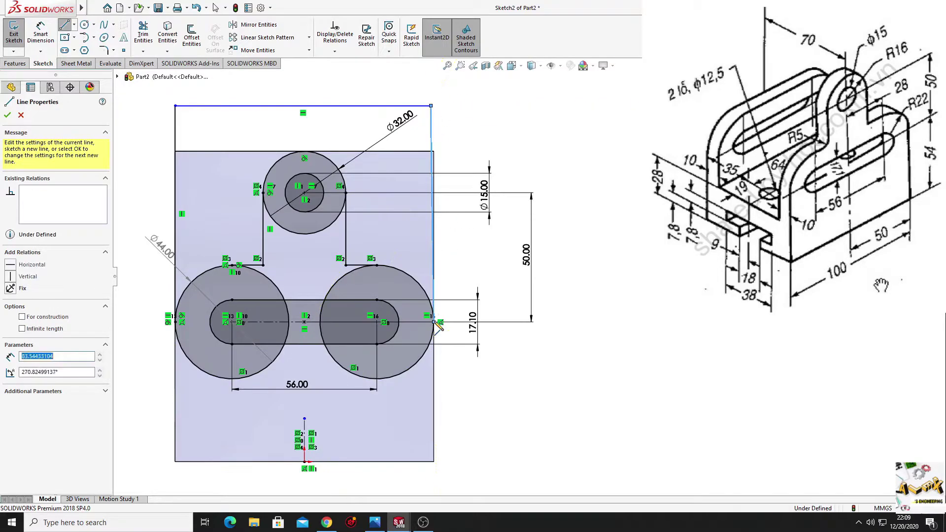
right_click(461, 236)
click(480, 247)
click(429, 145)
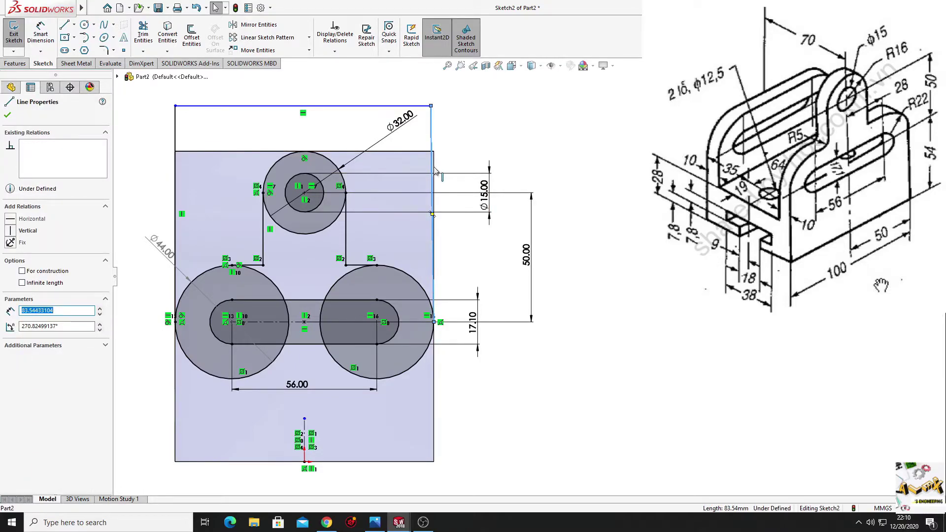
ctrl+click(434, 404)
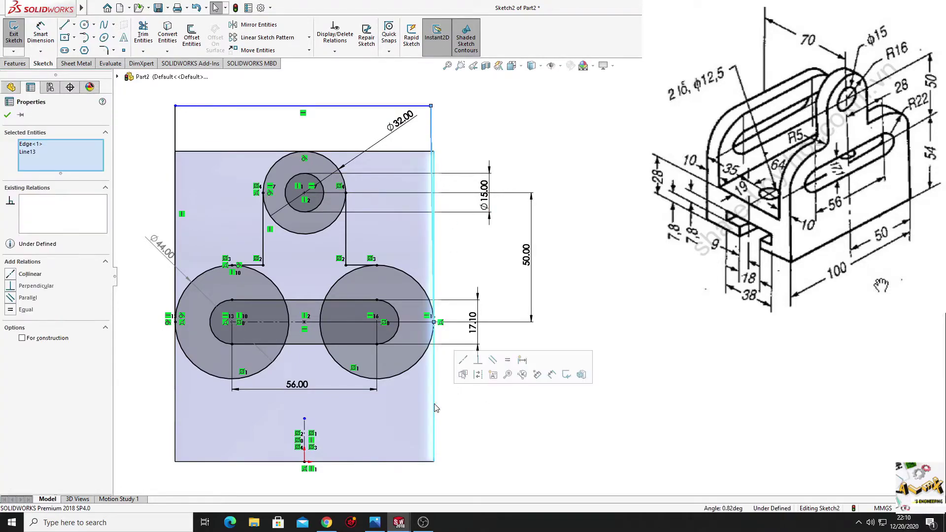
click(464, 362)
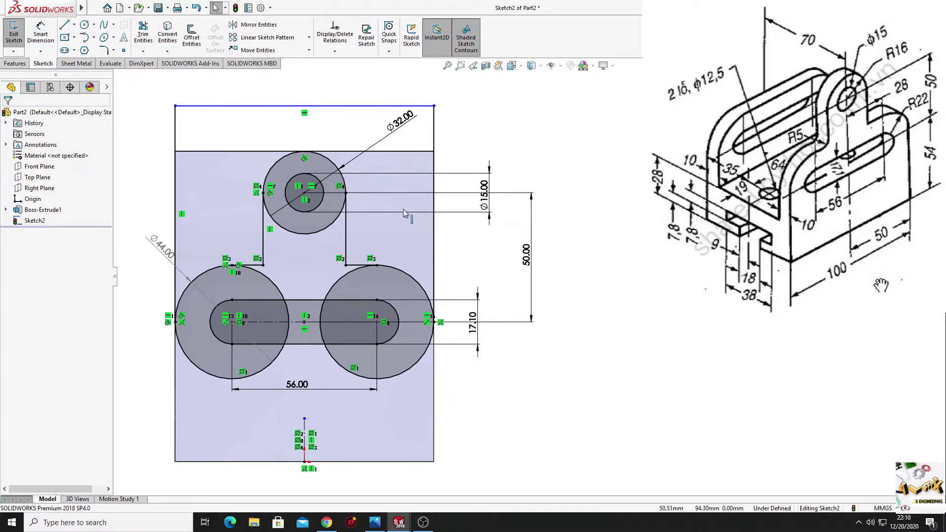
Power-trim the lower arcs of both Ø44 circles and the Ø32 circle's lower arc
click(143, 34)
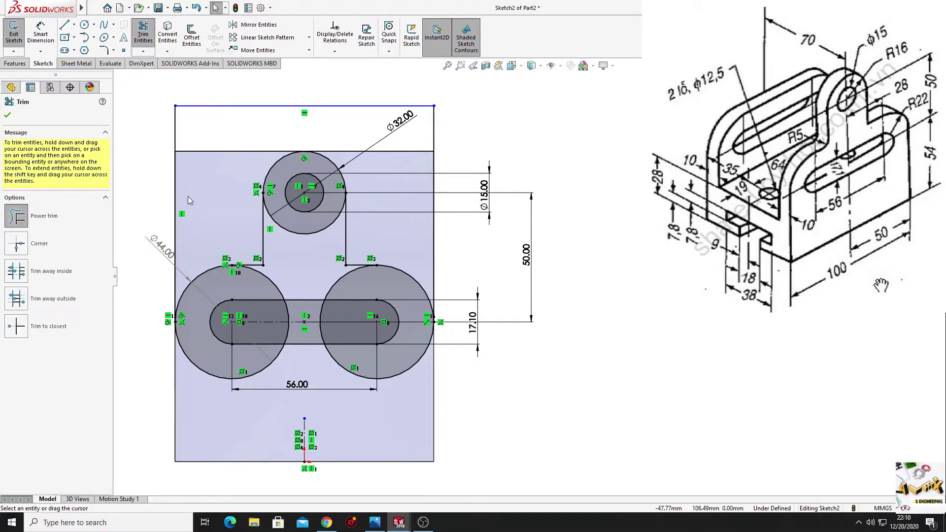
mouse_move(284, 363)
mouse_down()
mouse_move(296, 342)
mouse_move(344, 313)
mouse_move(325, 288)
mouse_up()
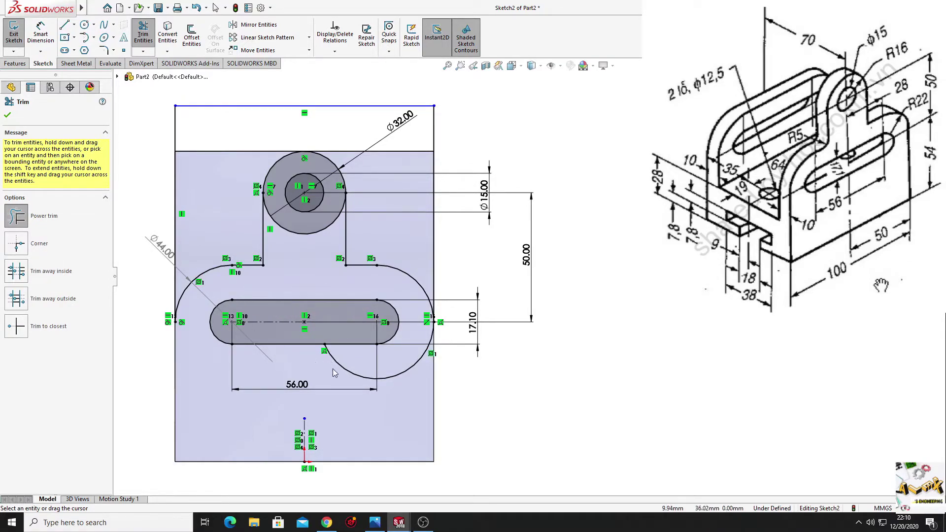
drag(333, 370, 406, 332)
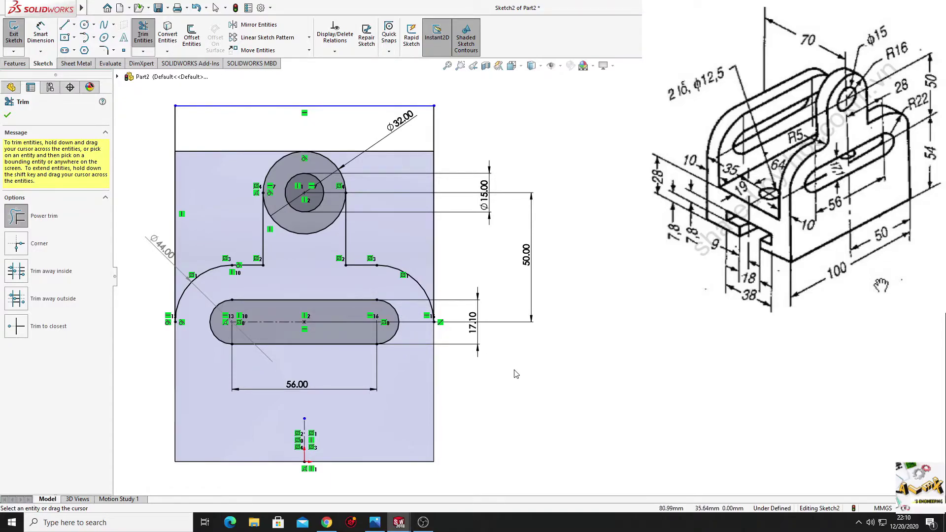
drag(315, 256, 313, 225)
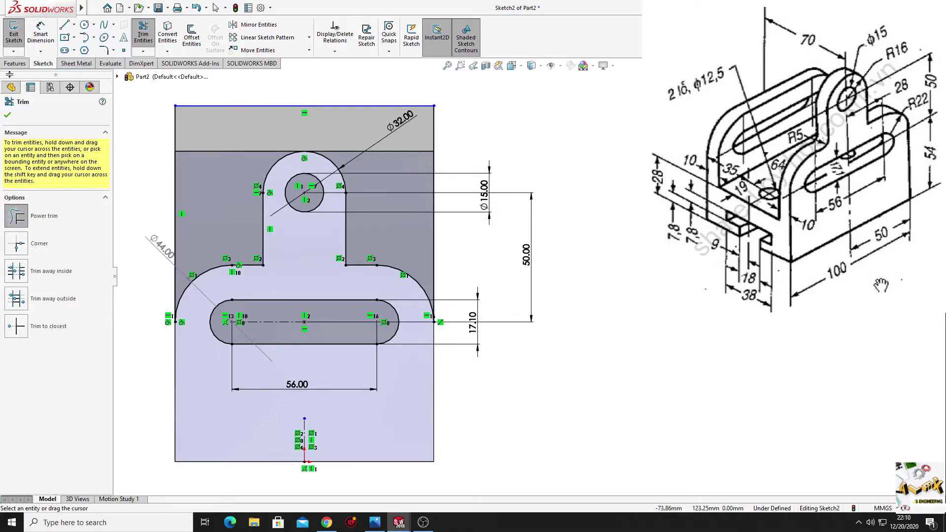
click(15, 64)
Extrude-cut Sketch2 Through All, then orbit and zoom to inspect the slotted, pierced walls
click(138, 45)
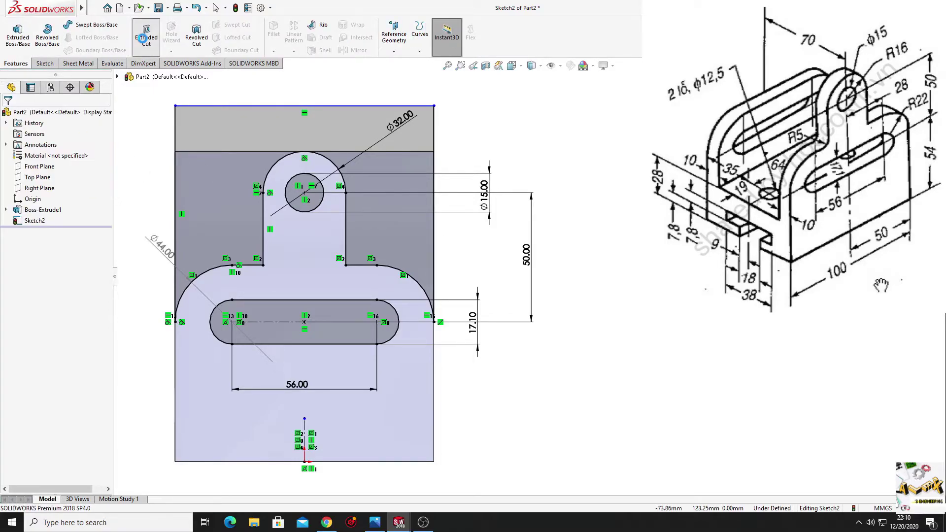
middle_drag(135, 207, 172, 258)
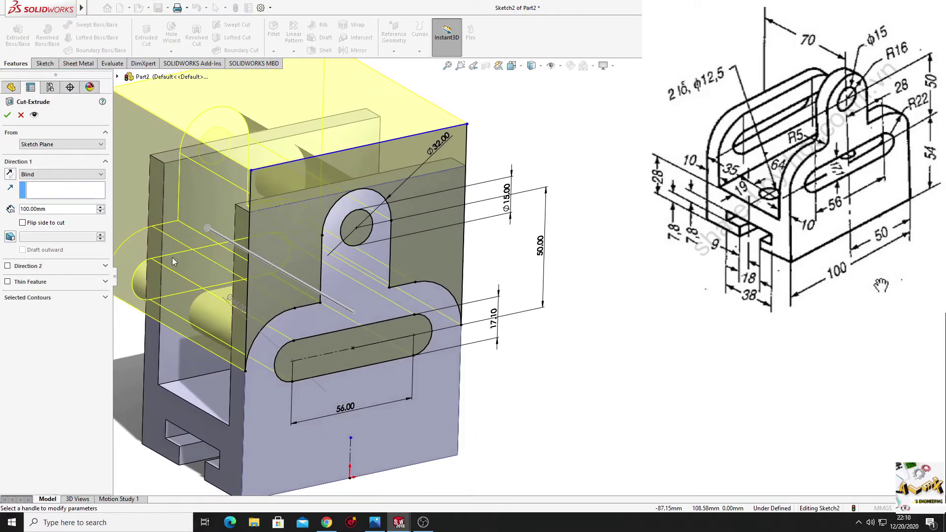
scroll(173, 257, up, 2)
click(50, 175)
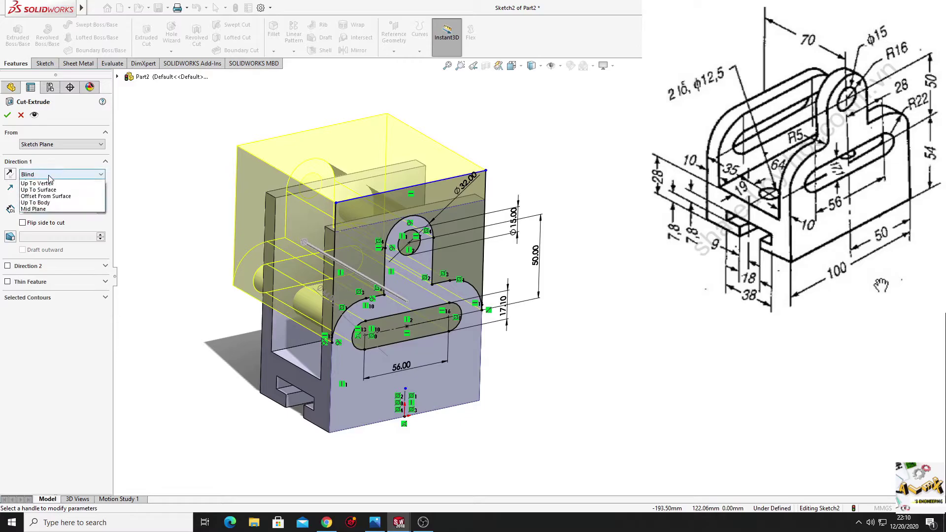
click(49, 190)
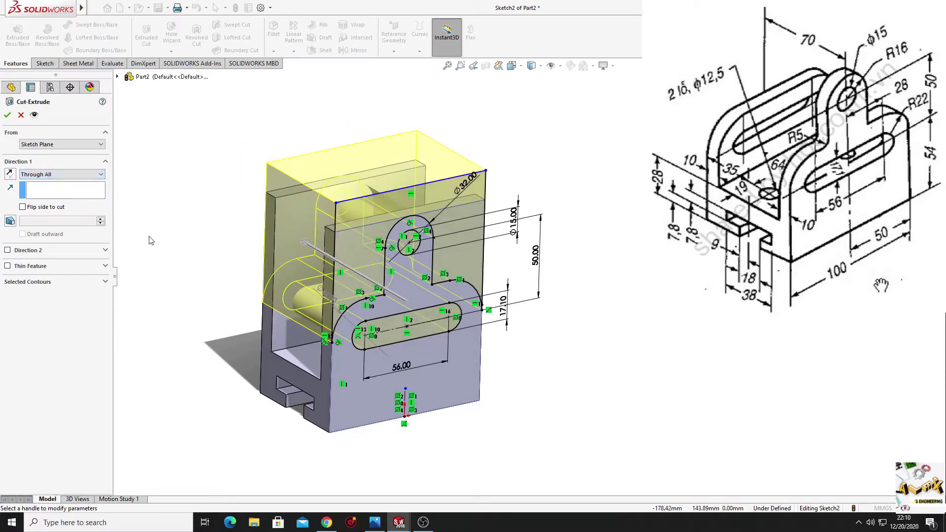
click(7, 115)
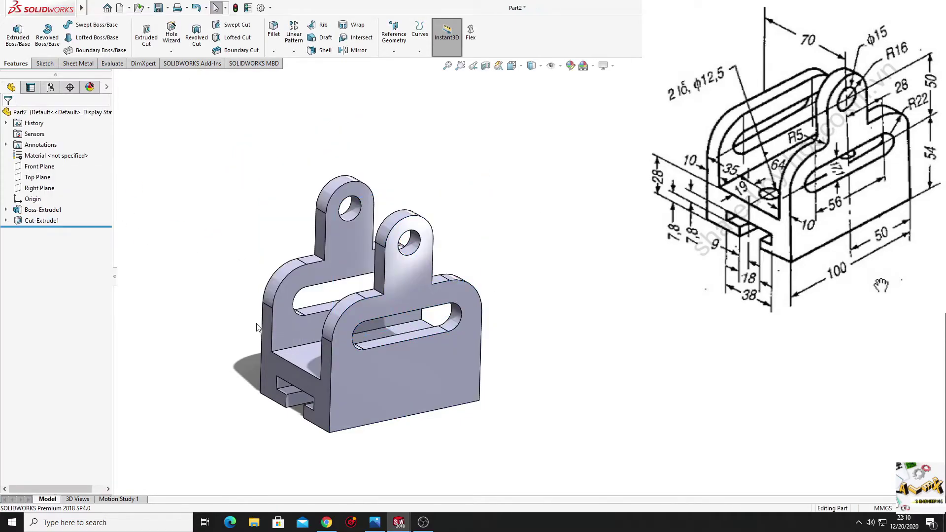
mouse_move(257, 328)
middle_down()
mouse_move(282, 287)
mouse_move(263, 332)
middle_up()
scroll(331, 311, down, 2)
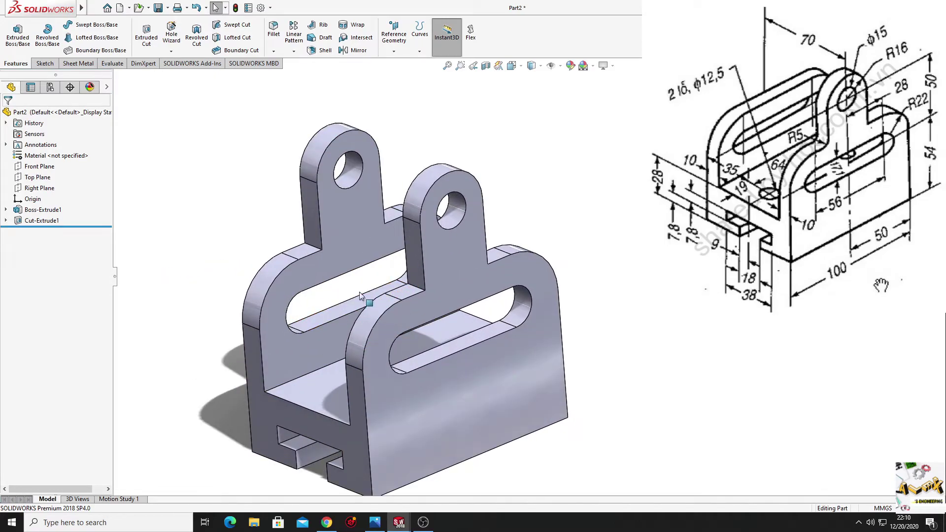
scroll(289, 291, down, 2)
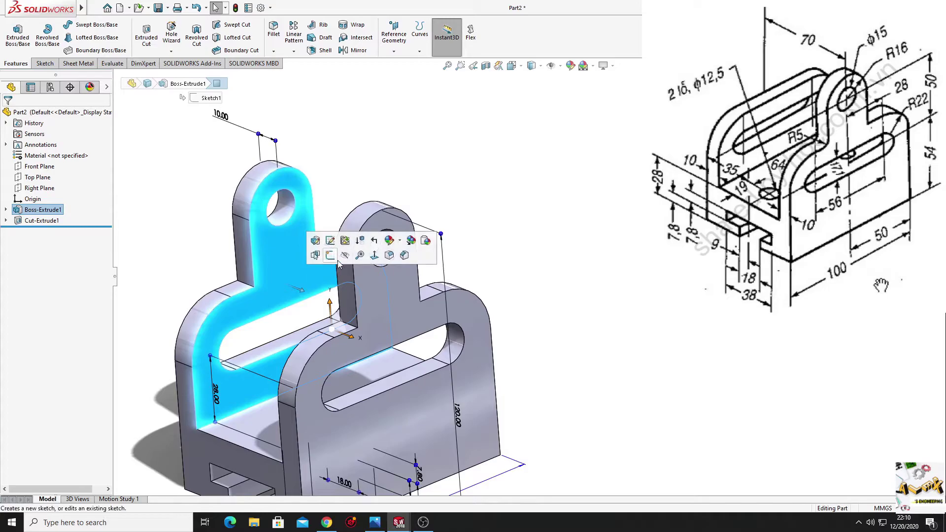
Start a sketch on the front wall face and draw a closed rectangle around the lug
click(330, 240)
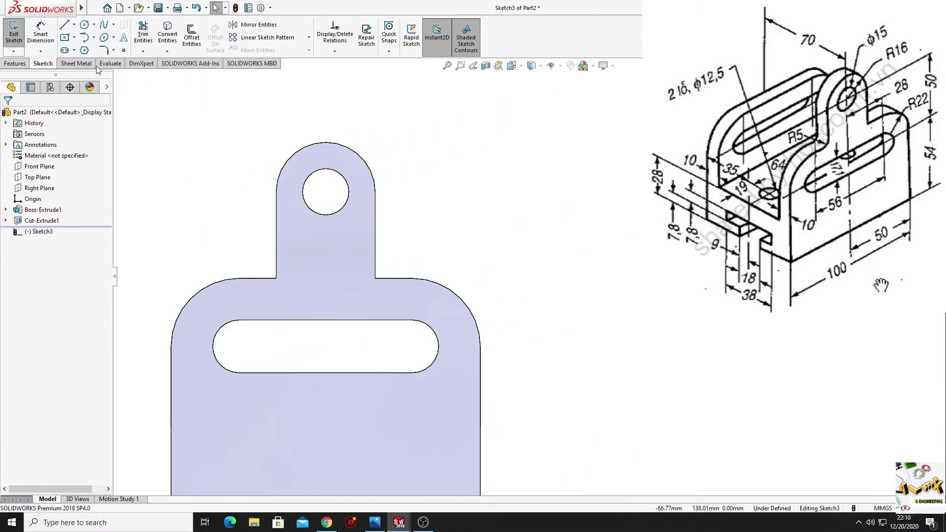
click(65, 25)
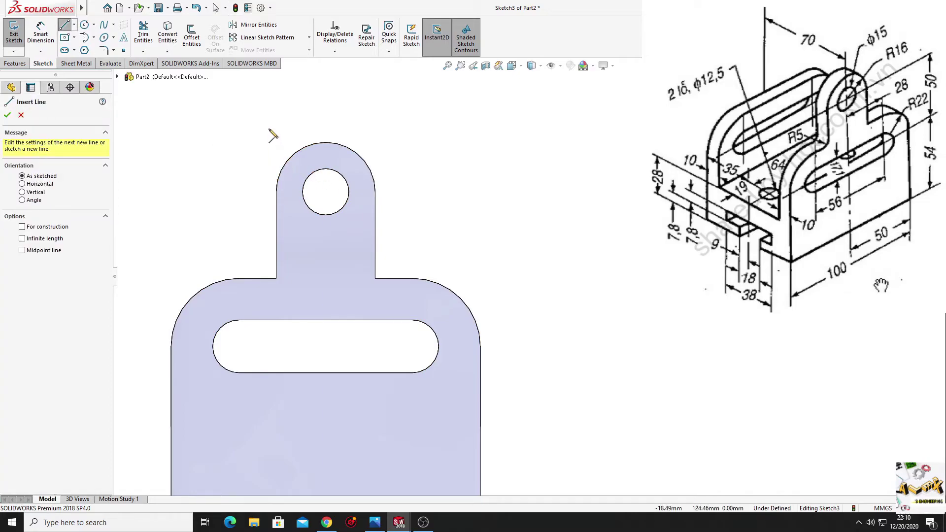
click(261, 279)
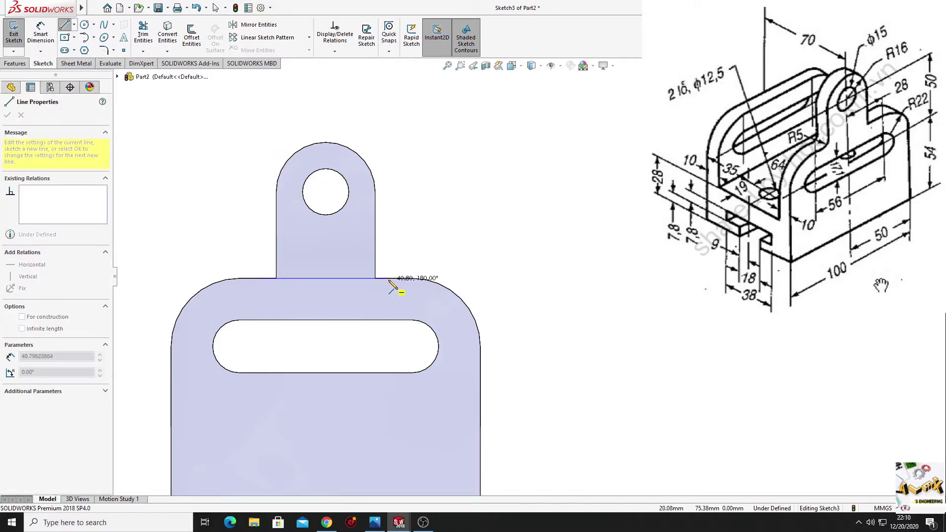
click(393, 279)
click(394, 98)
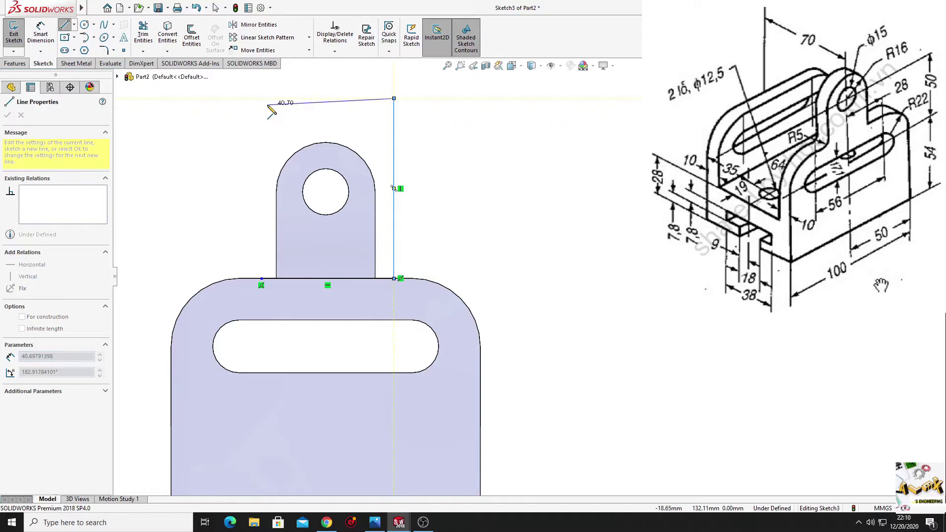
click(261, 98)
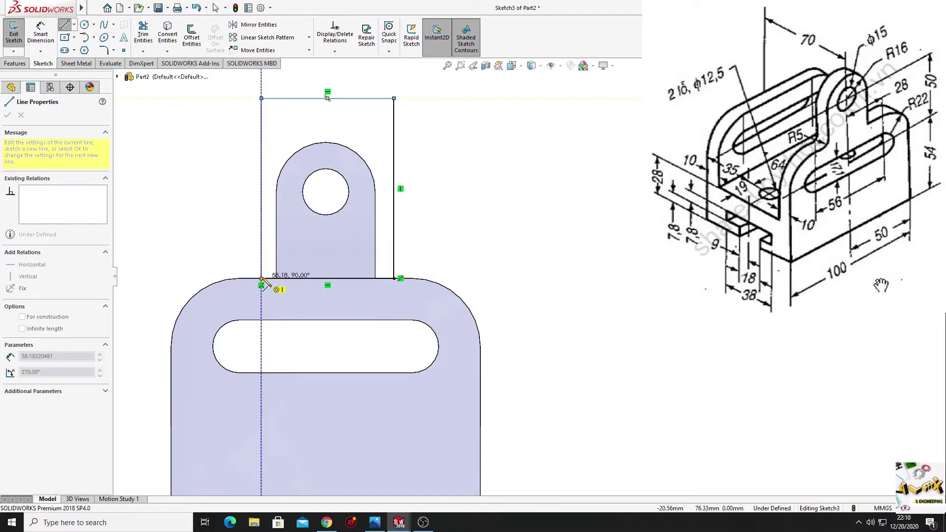
click(261, 279)
right_click(202, 155)
click(221, 187)
click(20, 65)
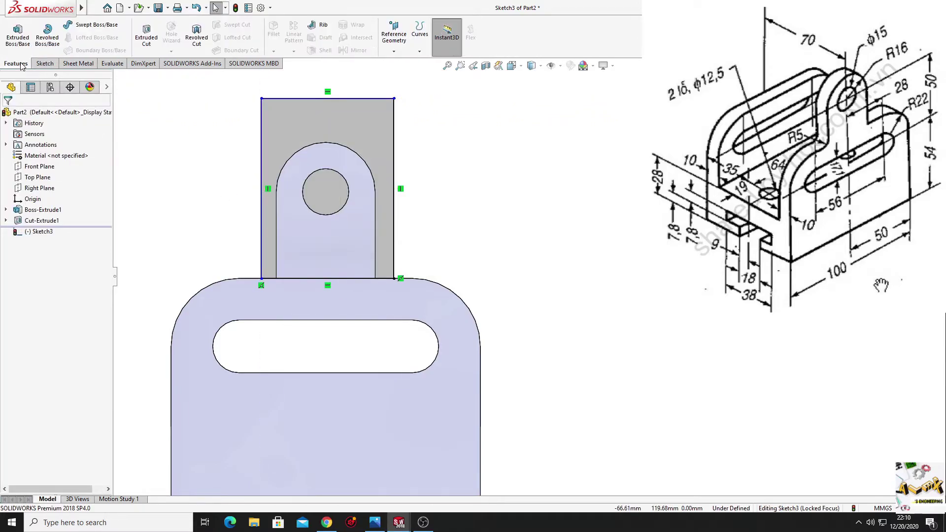
Extrude-cut the rectangle sketch Up To Next to remove the front wall's lug
click(146, 34)
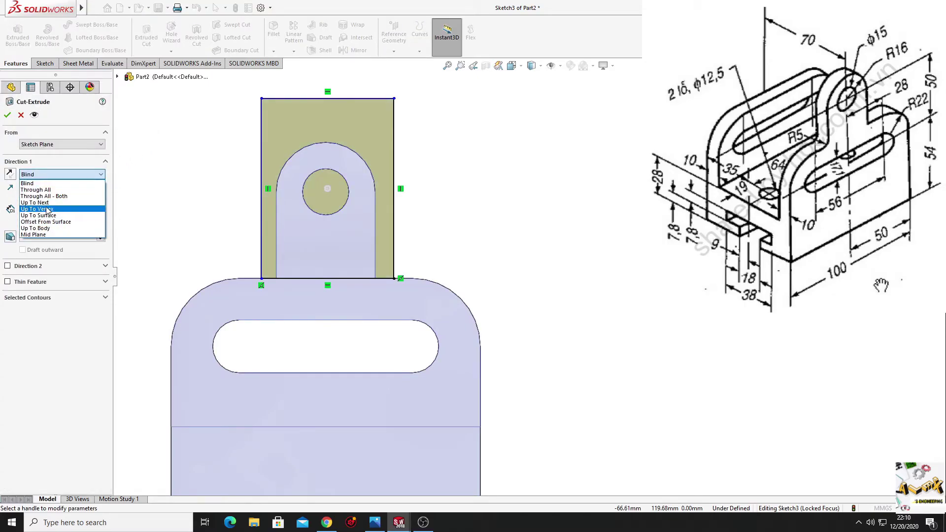
click(48, 209)
click(62, 174)
click(35, 203)
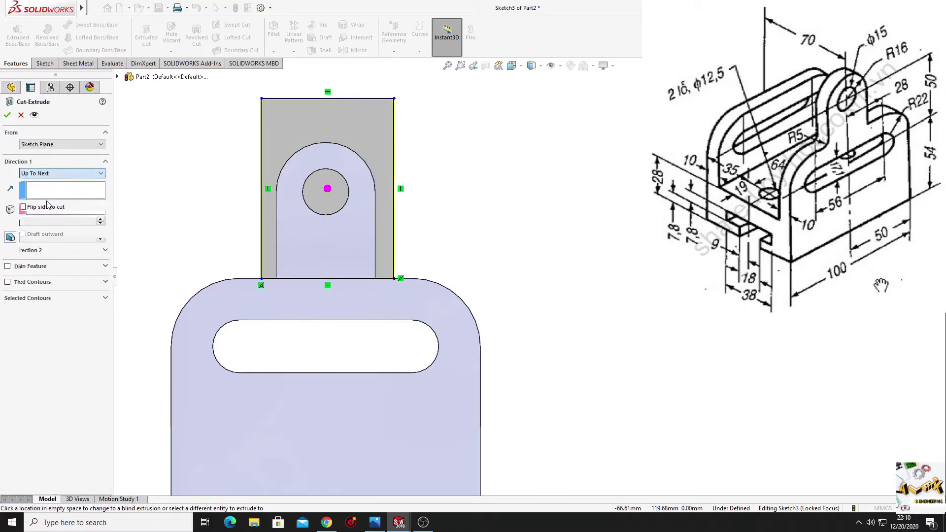
click(7, 115)
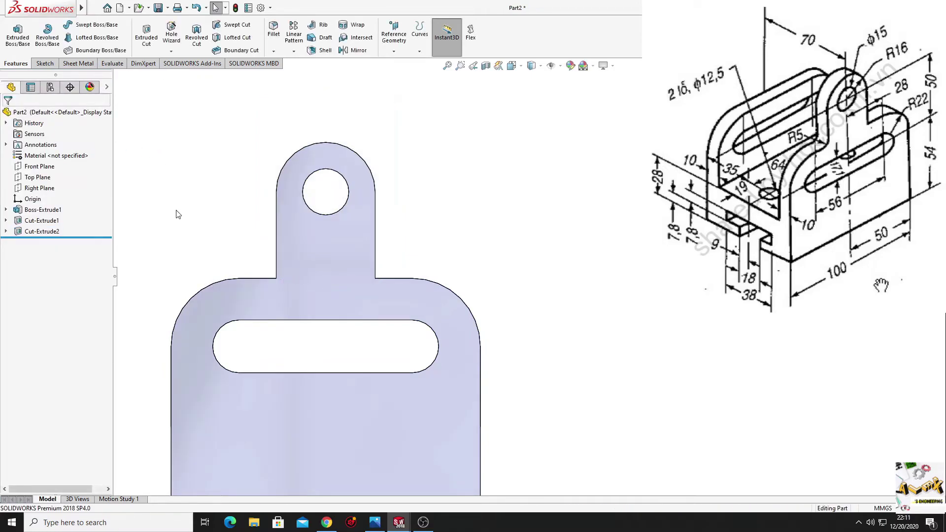
Orbit around the bracket and select the inner floor face
middle_drag(175, 211, 234, 277)
scroll(246, 277, up, 3)
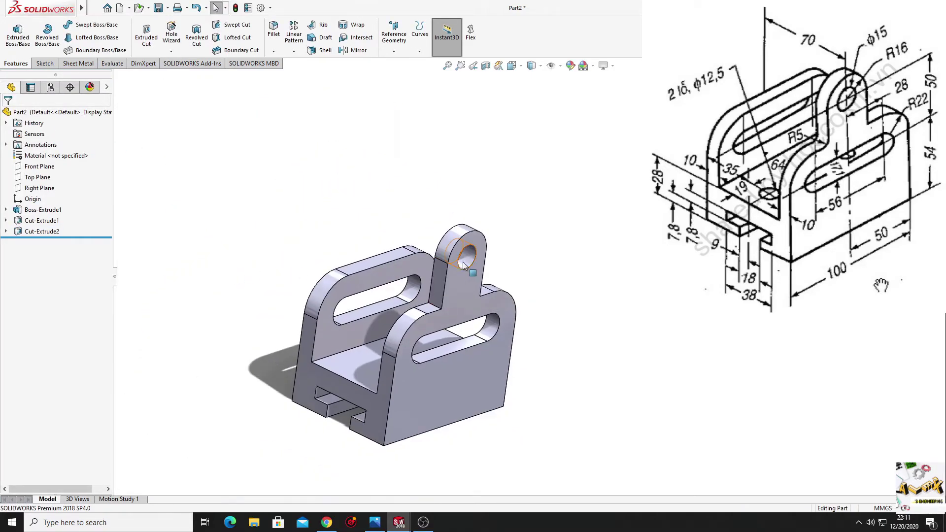
ctrl+middle_drag(464, 266, 370, 266)
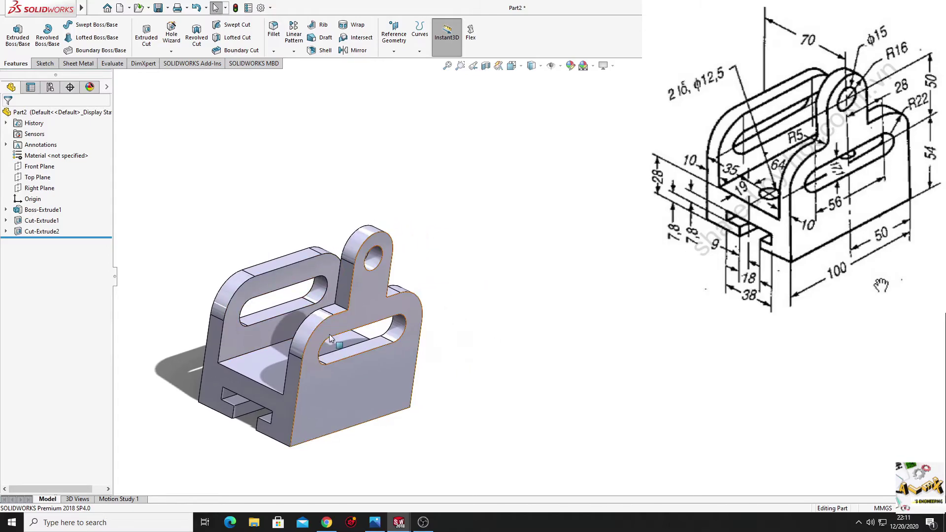
middle_drag(330, 338, 288, 373)
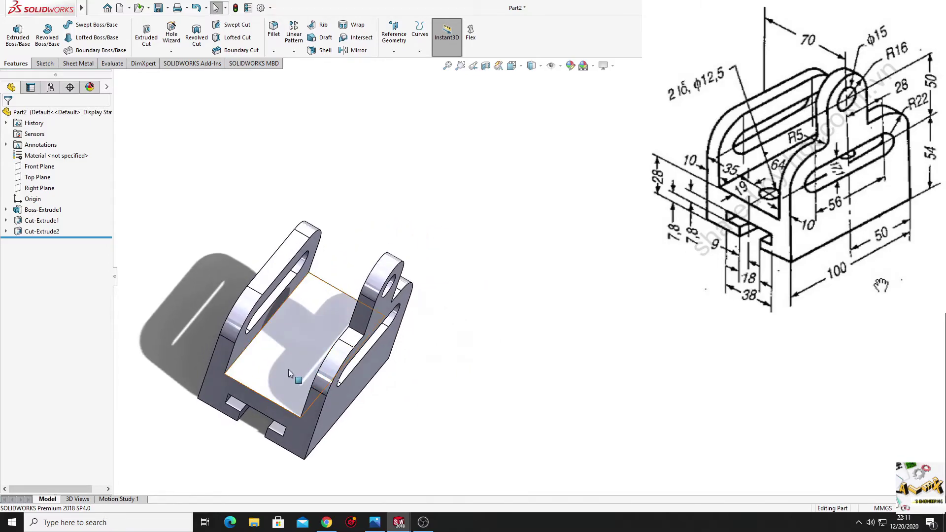
click(278, 363)
click(543, 367)
key(ctrl+7)
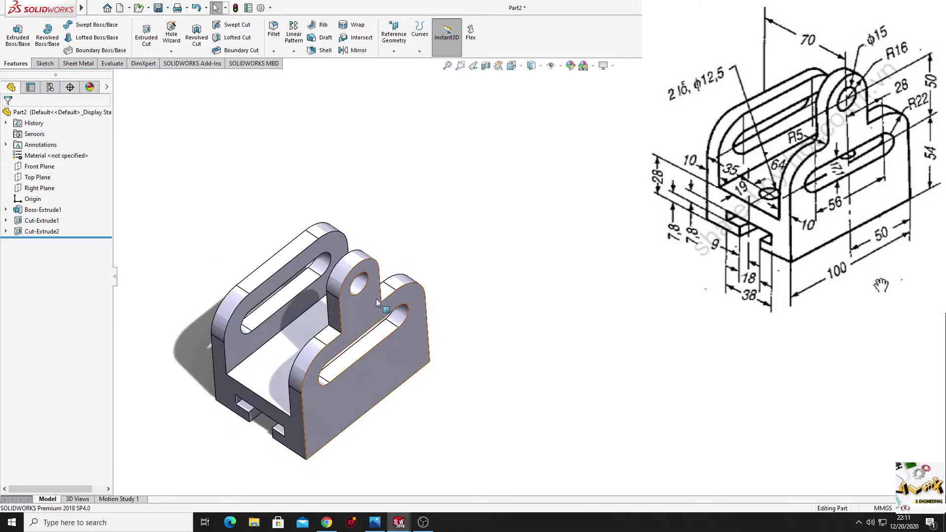
middle_drag(322, 358, 337, 358)
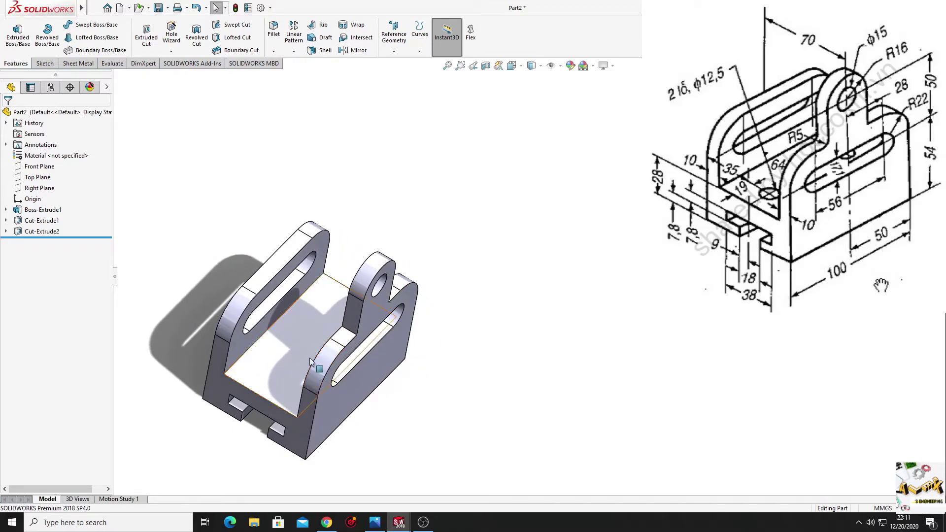
click(278, 367)
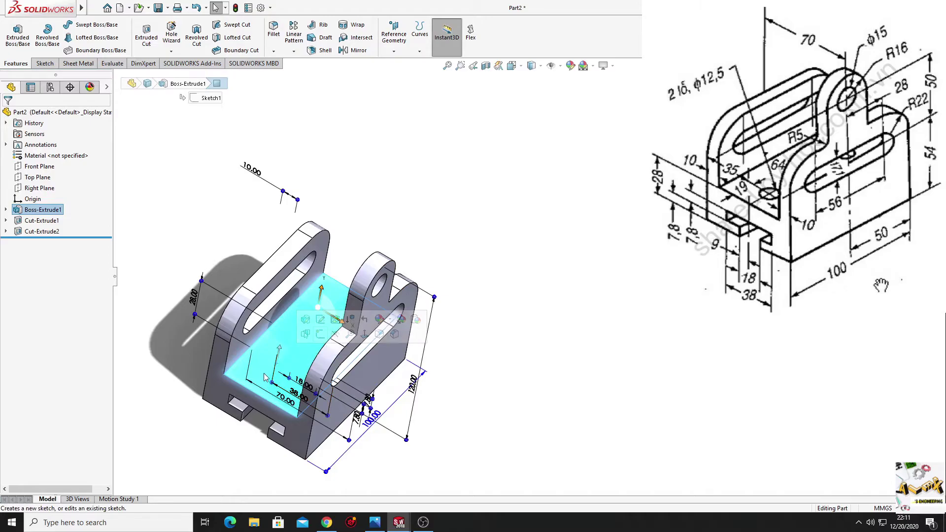
Start a new sketch on the inner floor face and view it straight on
click(215, 431)
click(273, 380)
click(352, 326)
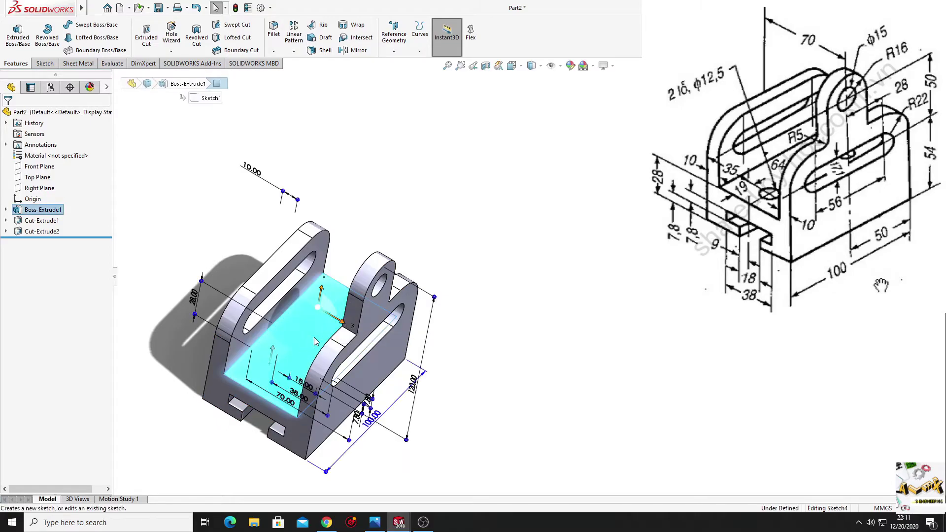
click(39, 242)
click(64, 231)
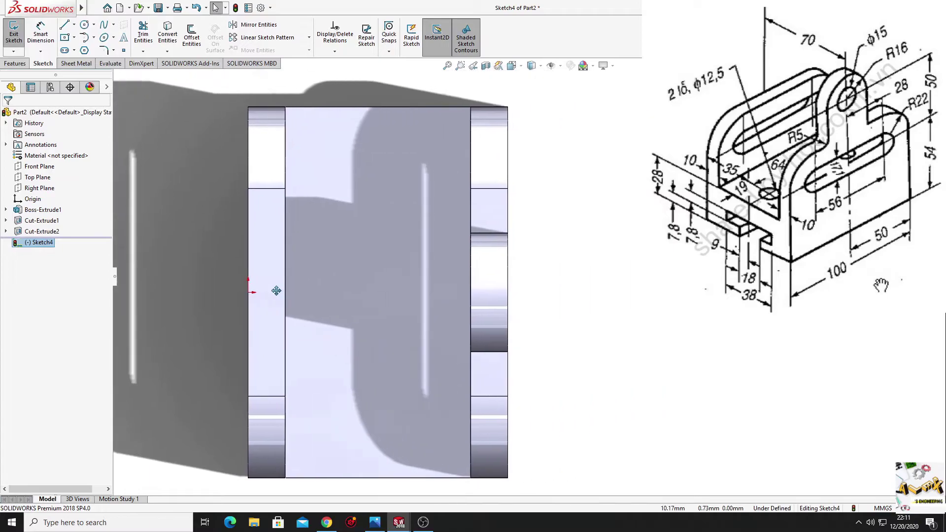
ctrl+middle_drag(276, 291, 240, 300)
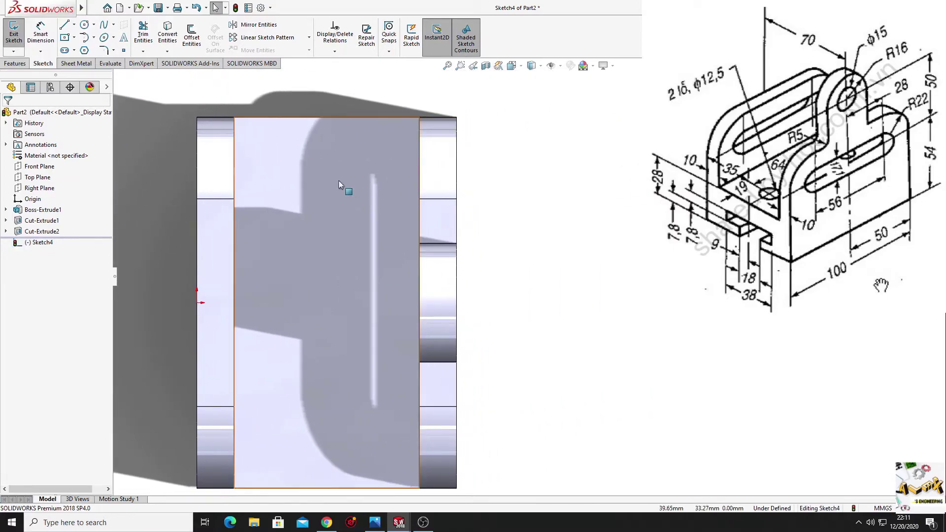
ctrl+middle_drag(299, 182, 293, 142)
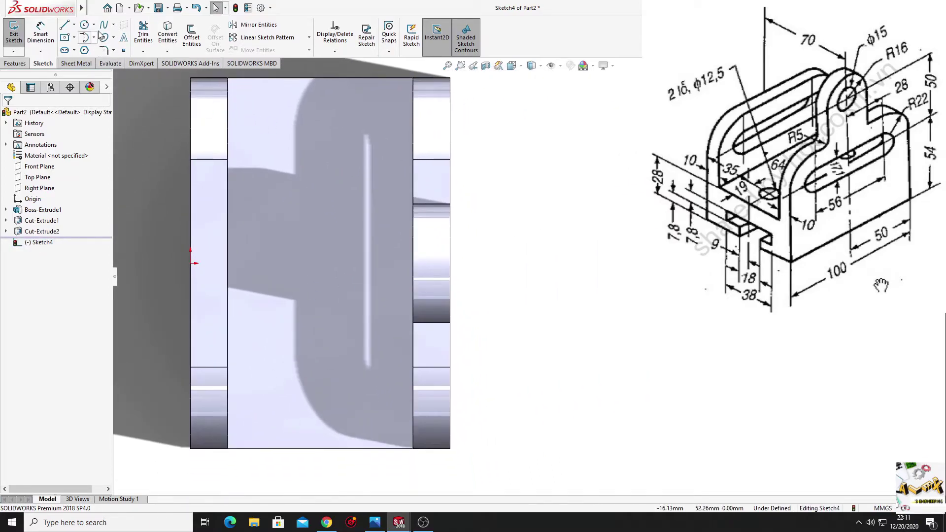
Draw a base-hole circle and a horizontal centerline from the sketch origin
click(320, 376)
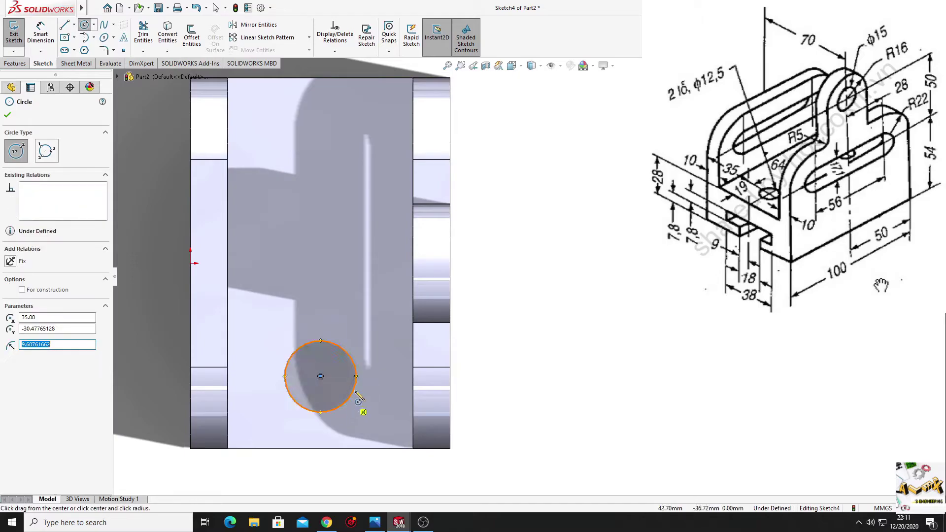
click(345, 351)
right_click(353, 261)
click(380, 289)
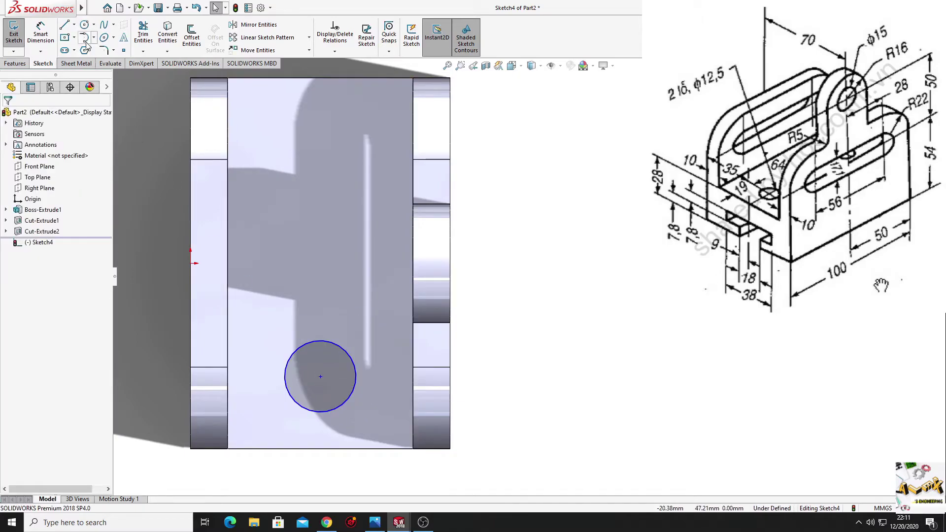
click(75, 25)
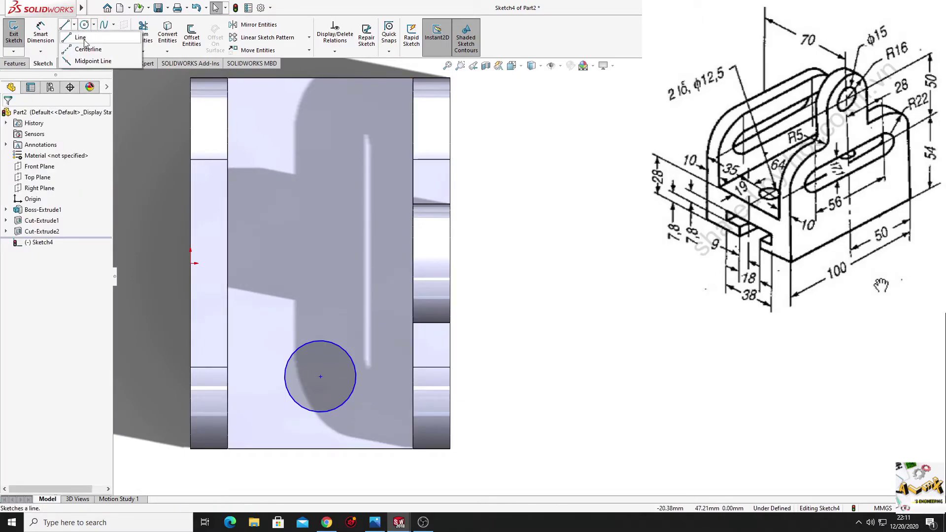
click(90, 53)
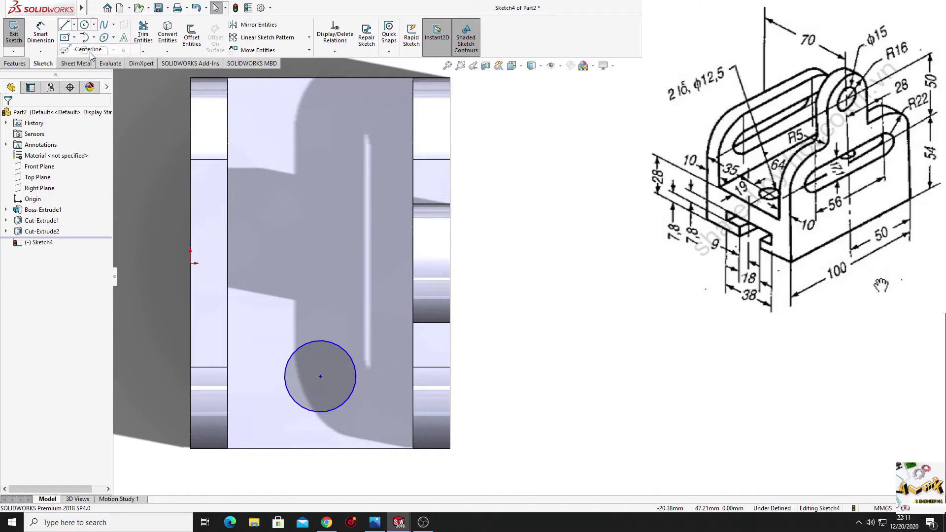
click(191, 263)
click(320, 264)
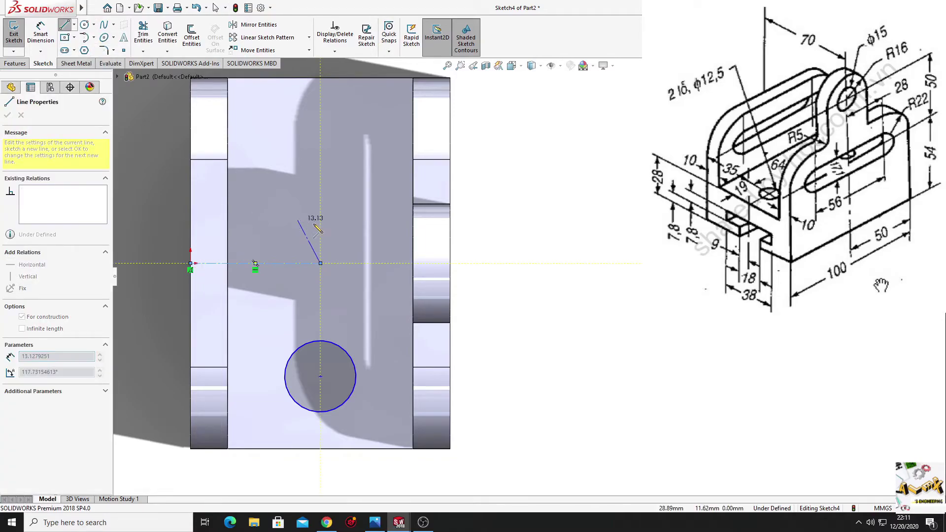
key(Escape)
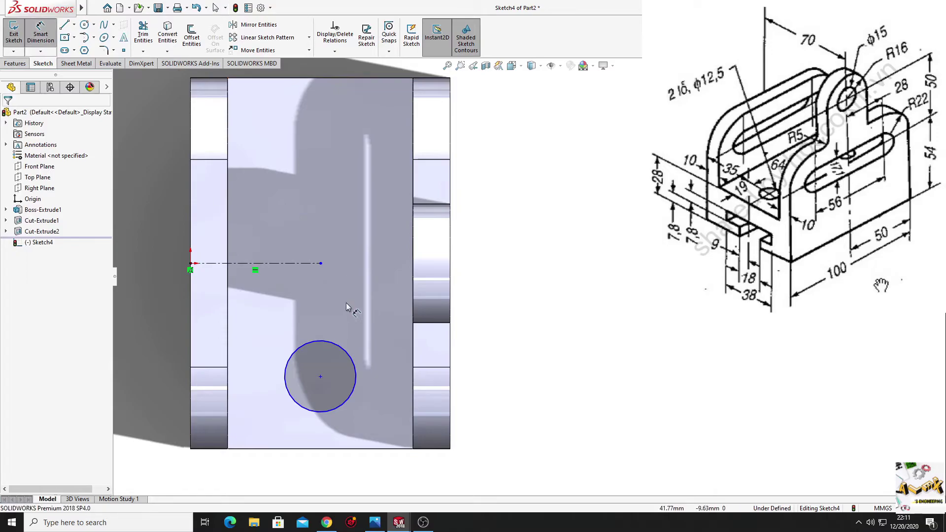
Dimension the circle to Ø12.5, 19 mm from the bottom edge
ctrl+middle_drag(347, 307, 327, 278)
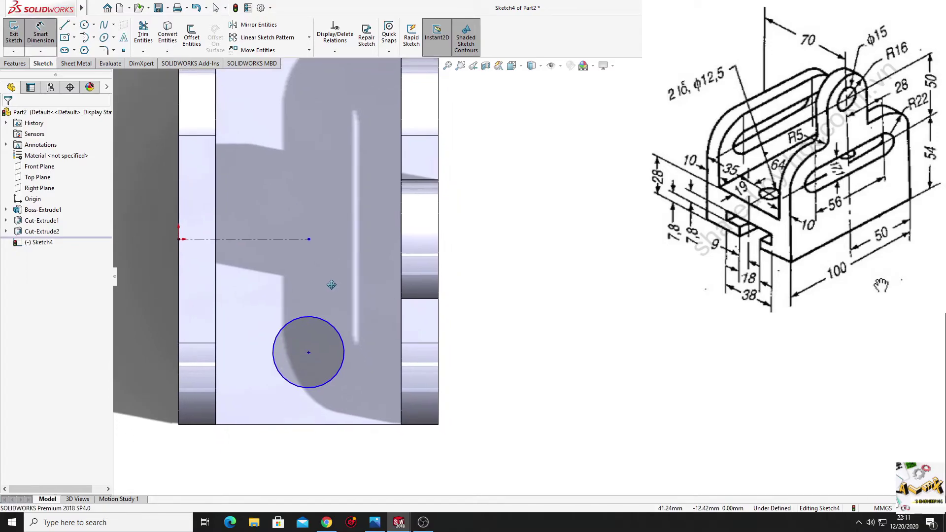
click(336, 351)
click(500, 345)
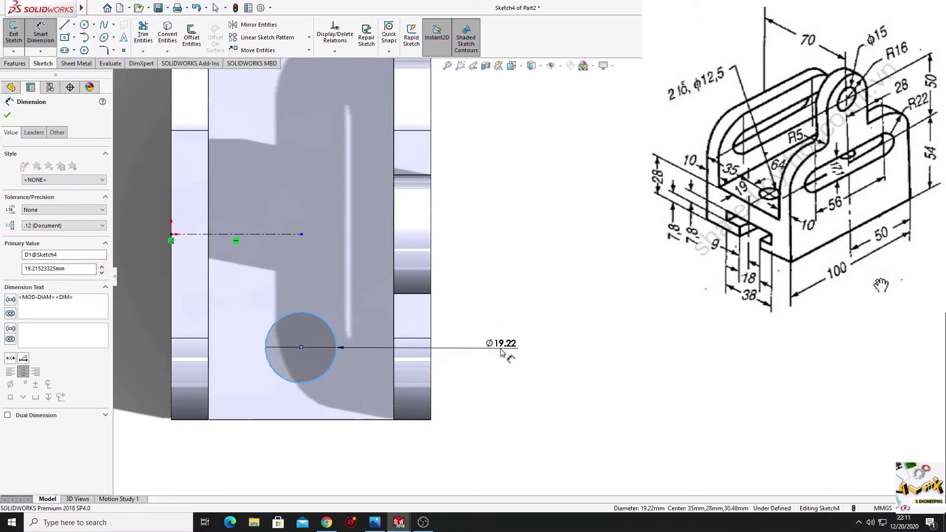
text(12.5)
key(Return)
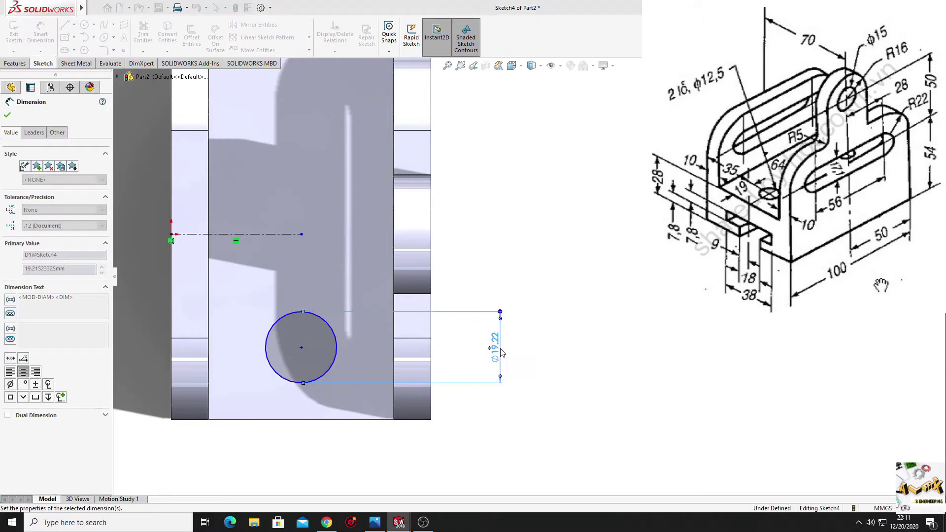
click(301, 347)
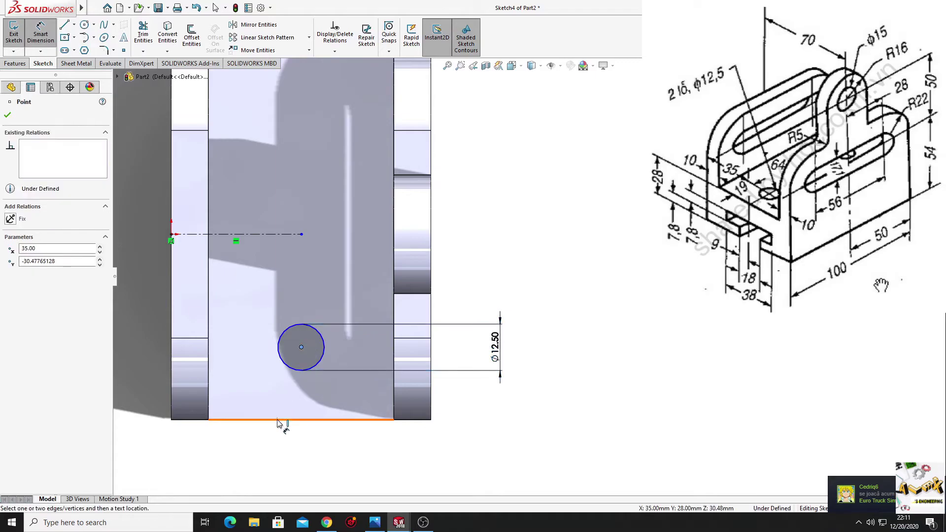
click(271, 442)
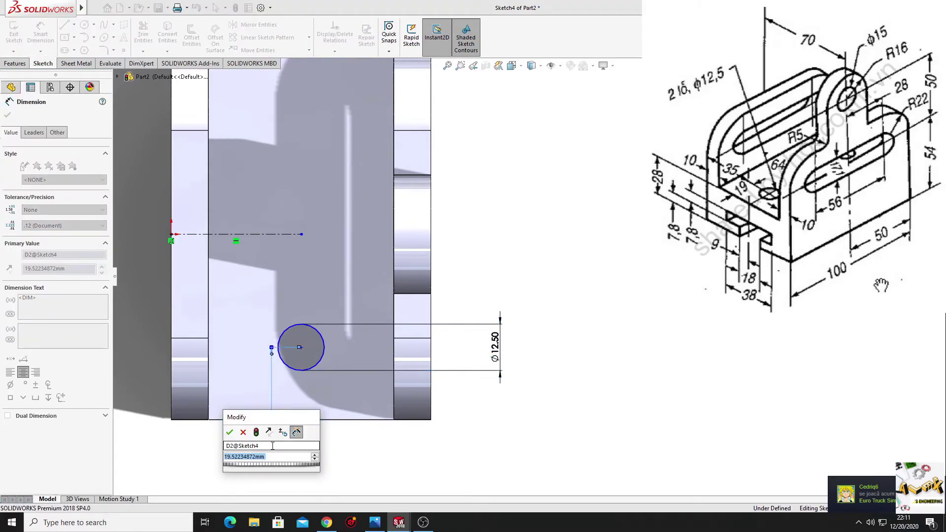
text(19)
key(Return)
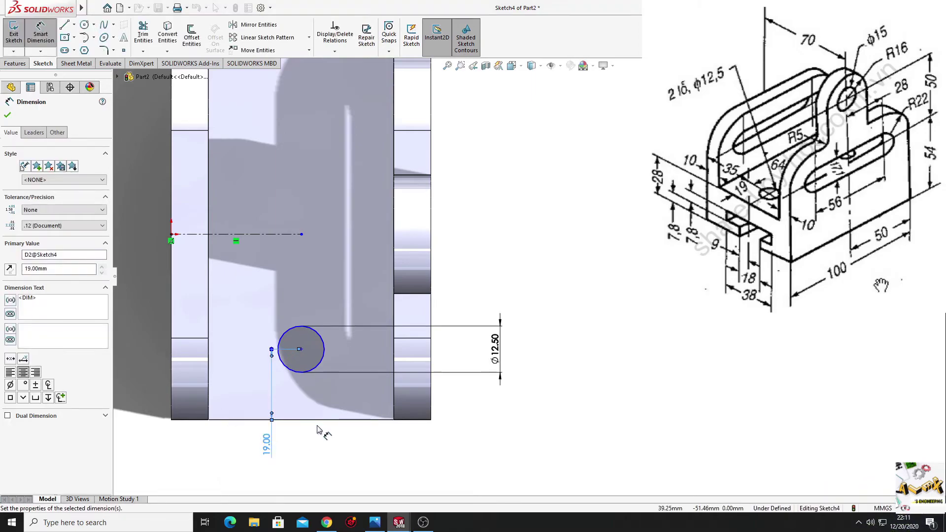
Locate the circle centre 35 mm from the part's left edge
click(302, 349)
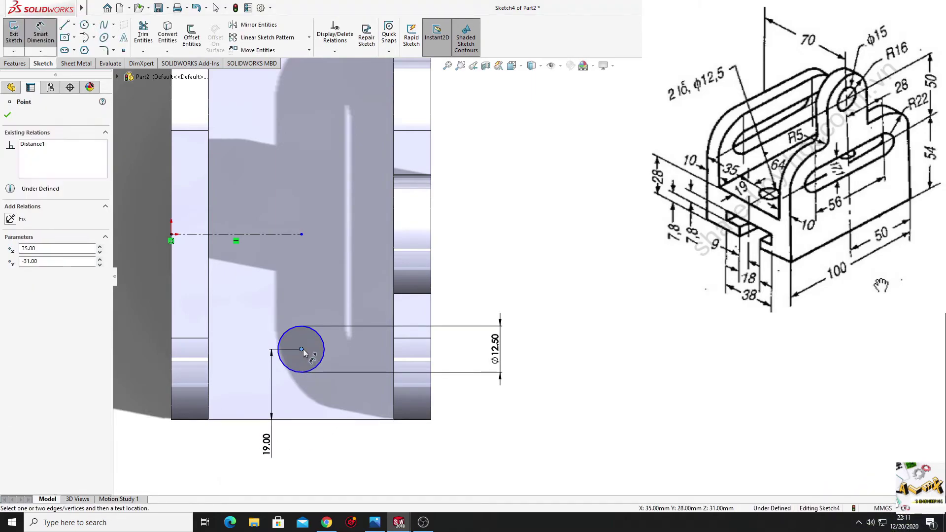
click(171, 325)
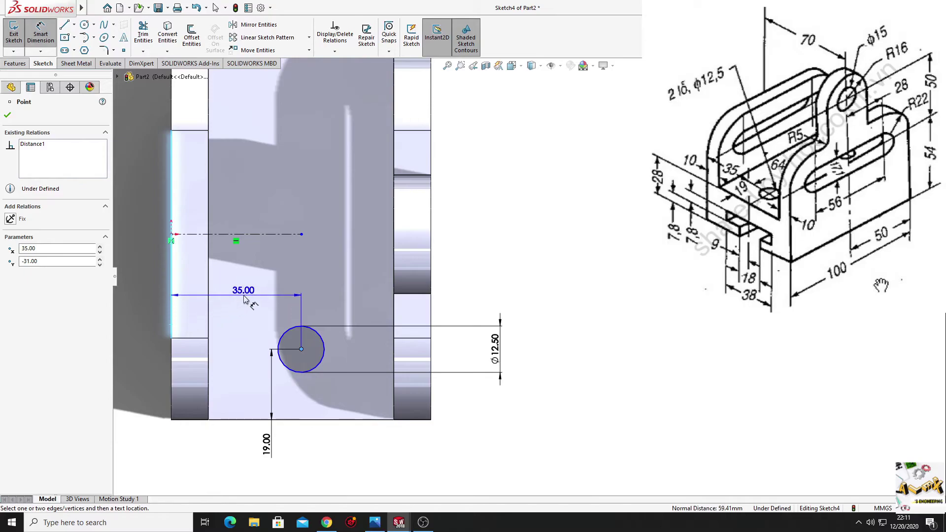
click(245, 297)
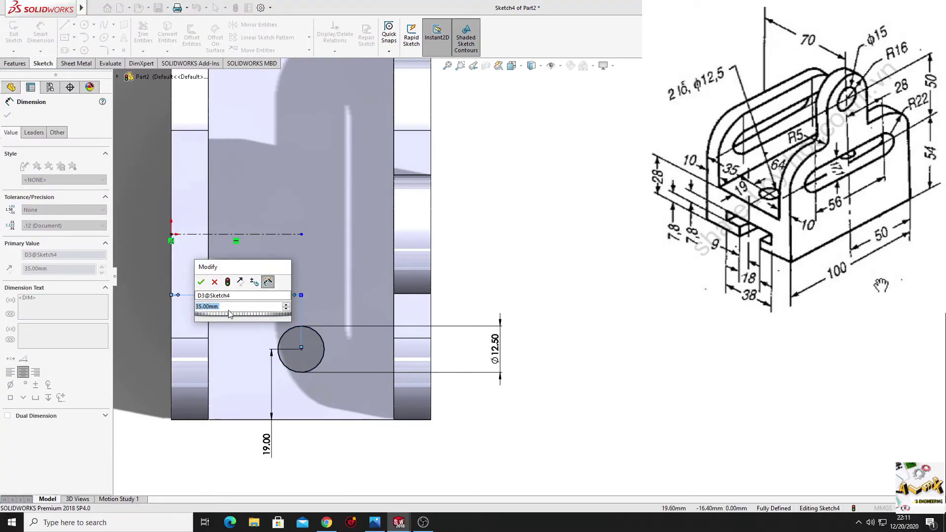
key(Return)
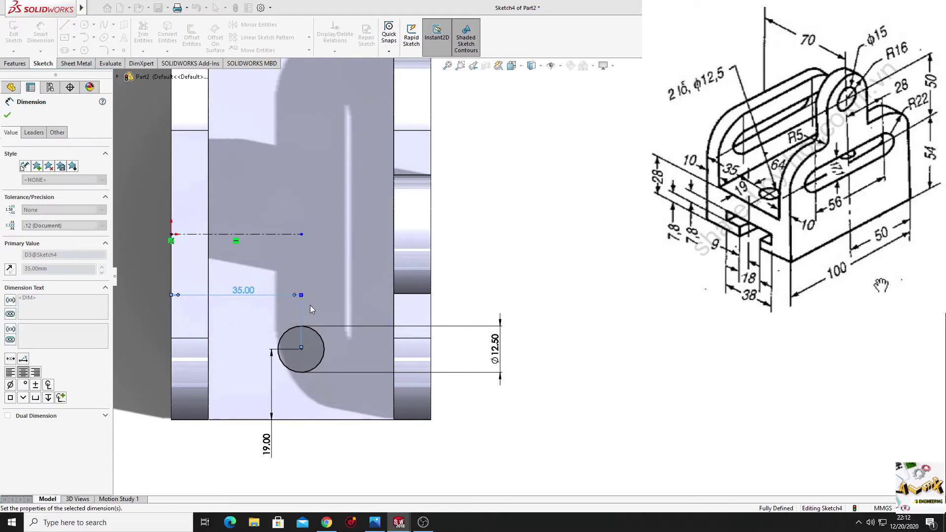
right_click(509, 244)
click(523, 230)
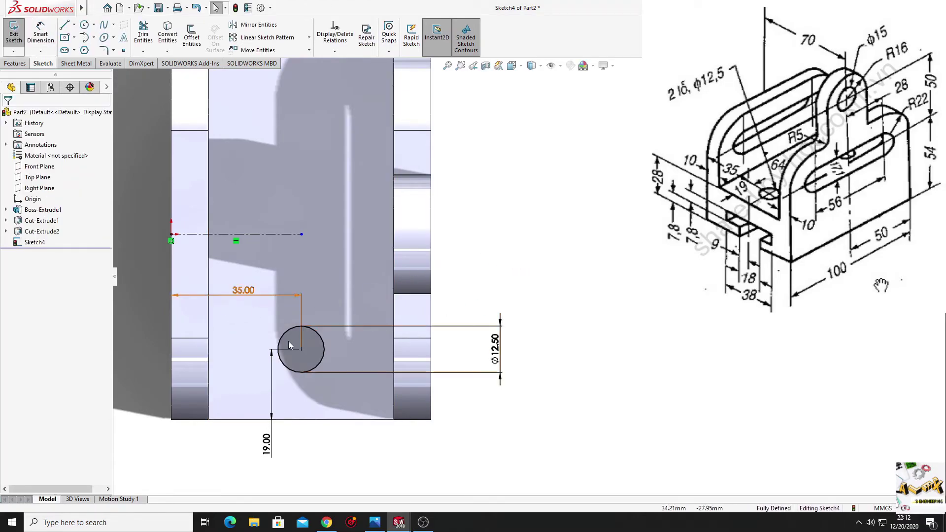
Mirror the circle about the horizontal centerline to make the second hole
click(260, 29)
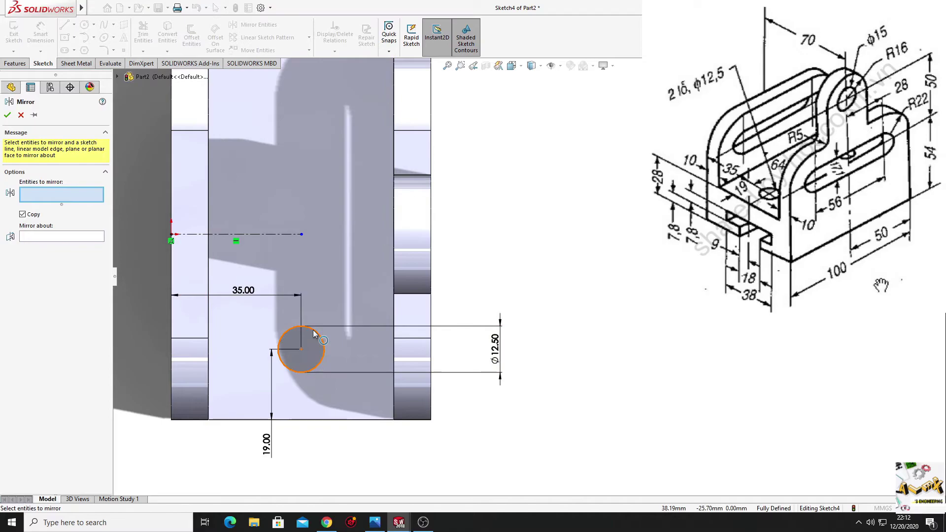
click(317, 331)
click(51, 237)
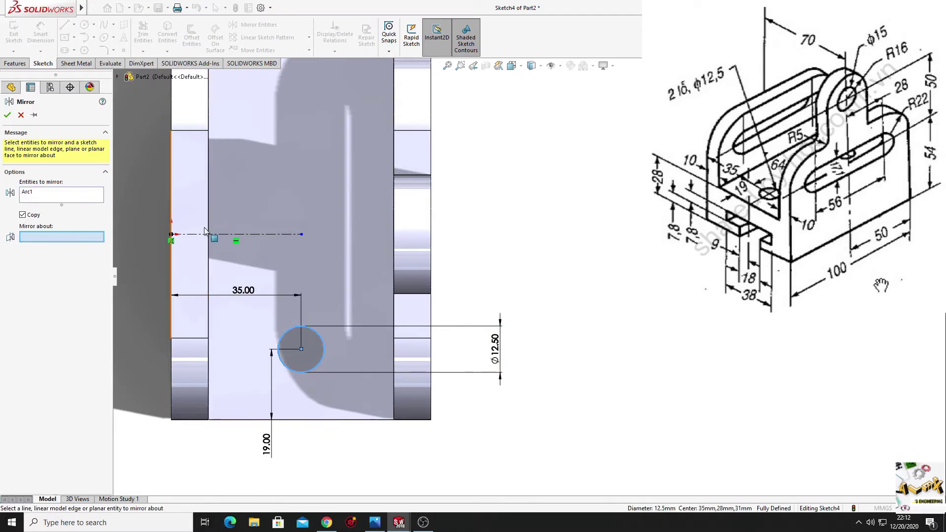
click(240, 235)
click(7, 115)
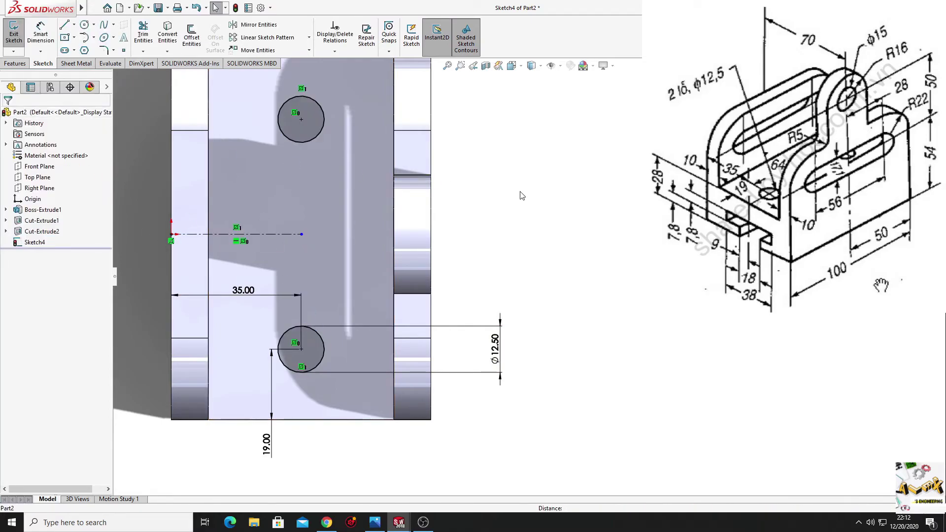
ctrl+middle_drag(522, 195, 551, 231)
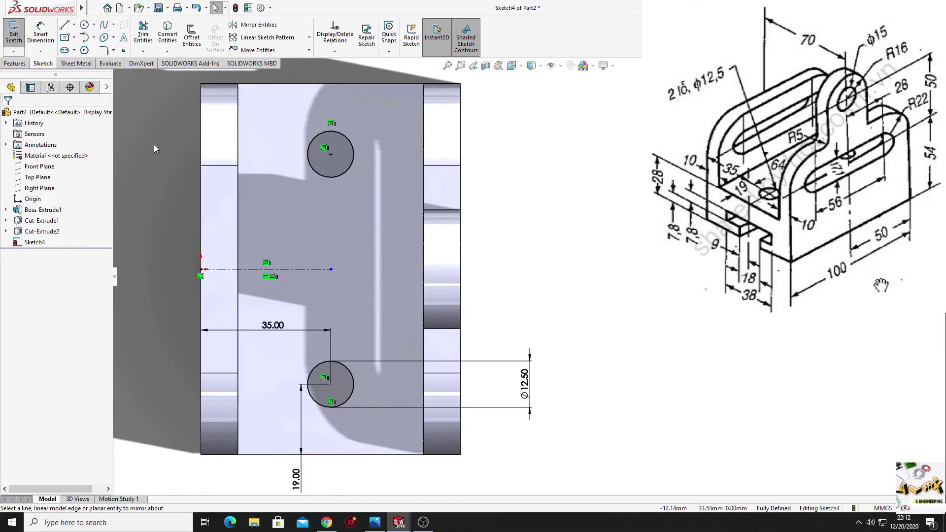
click(20, 66)
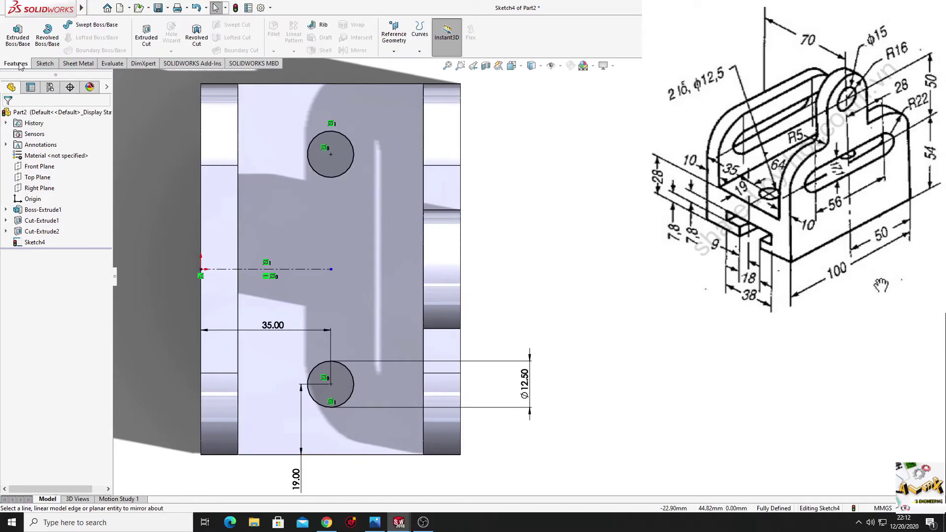
Cut the two Ø12.50 circles through the floor Up To Next as Cut-Extrude3
click(18, 37)
click(21, 115)
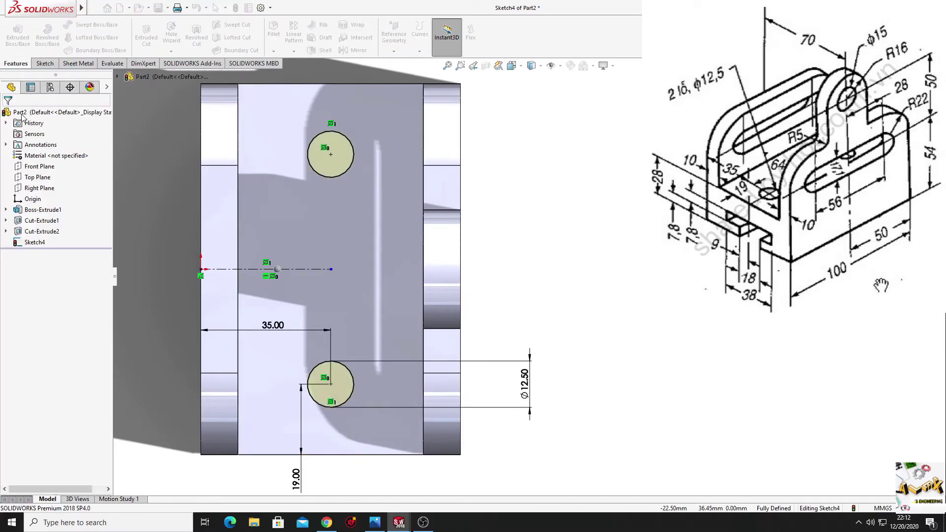
click(150, 37)
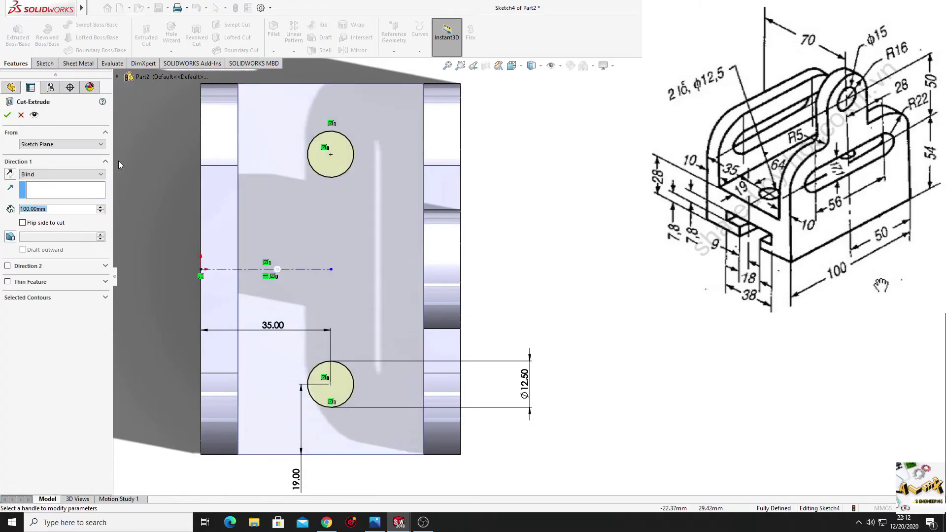
click(49, 175)
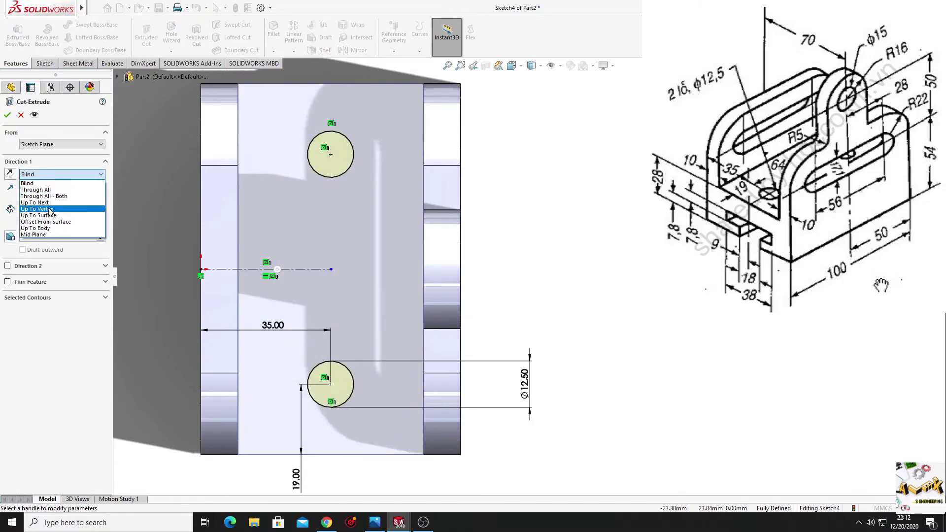
click(50, 204)
click(7, 115)
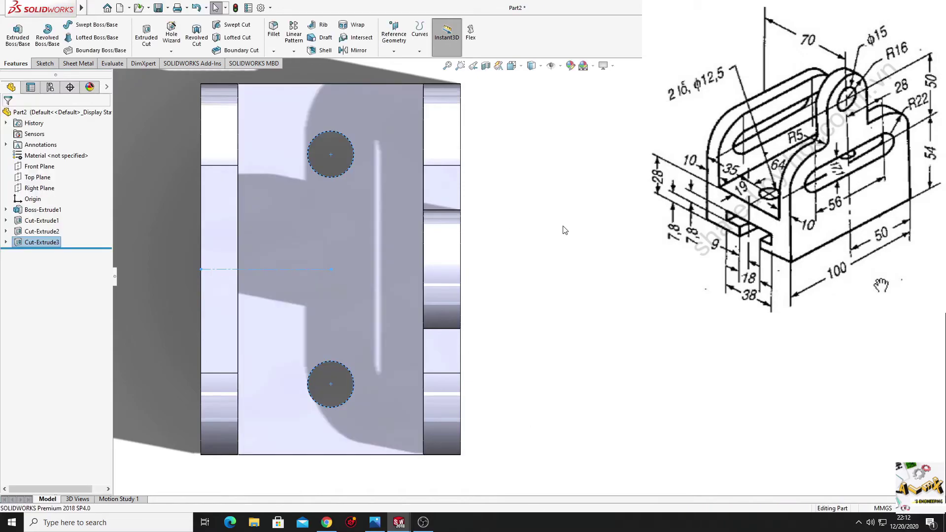
mouse_move(428, 209)
middle_down()
mouse_move(400, 312)
mouse_move(424, 345)
mouse_move(424, 214)
mouse_move(396, 269)
mouse_move(452, 325)
mouse_move(376, 345)
mouse_move(367, 335)
middle_up()
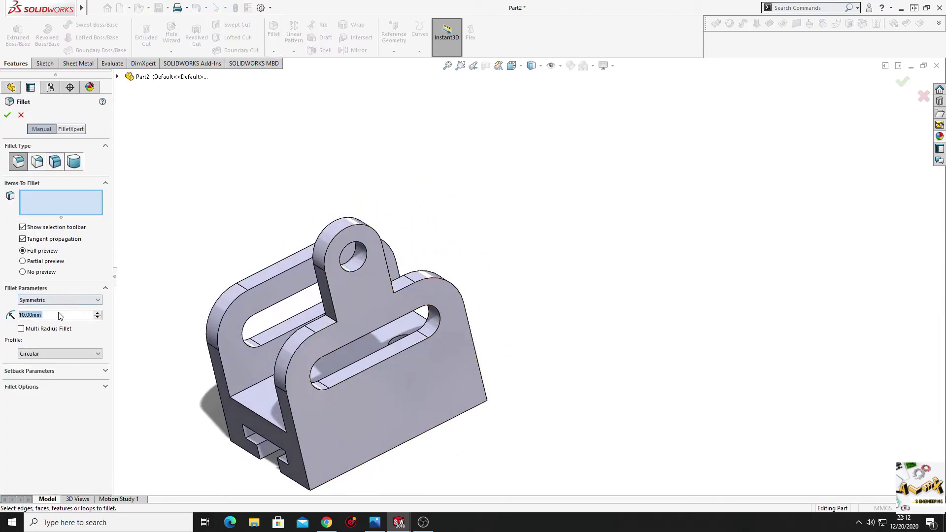
Fillet the two inner lug-to-wall corner edges with a 5 mm radius
text(5)
scroll(350, 309, down, 3)
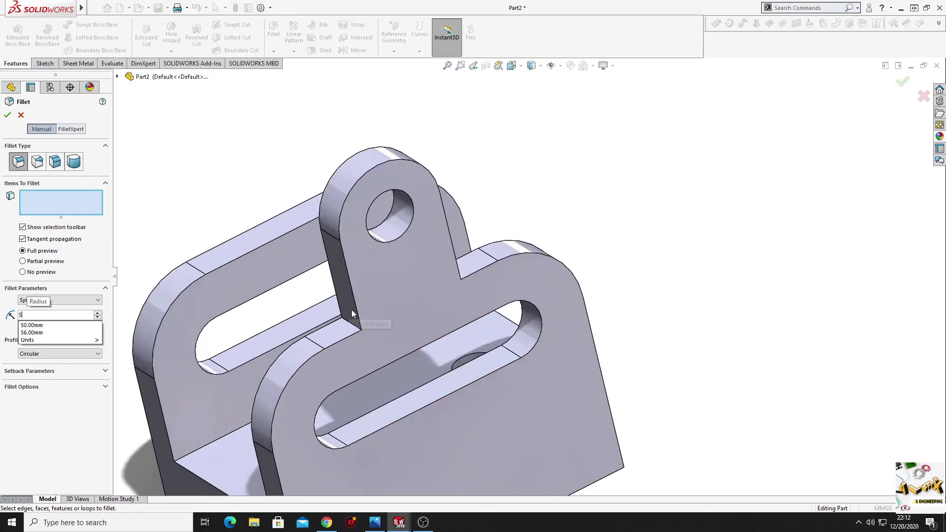
scroll(352, 314, down, 2)
click(364, 331)
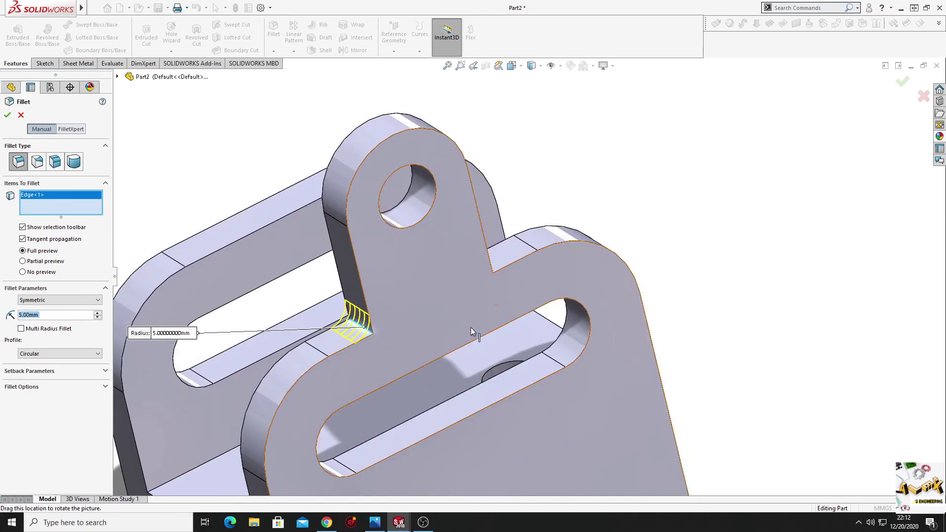
scroll(466, 335, up, 2)
click(482, 264)
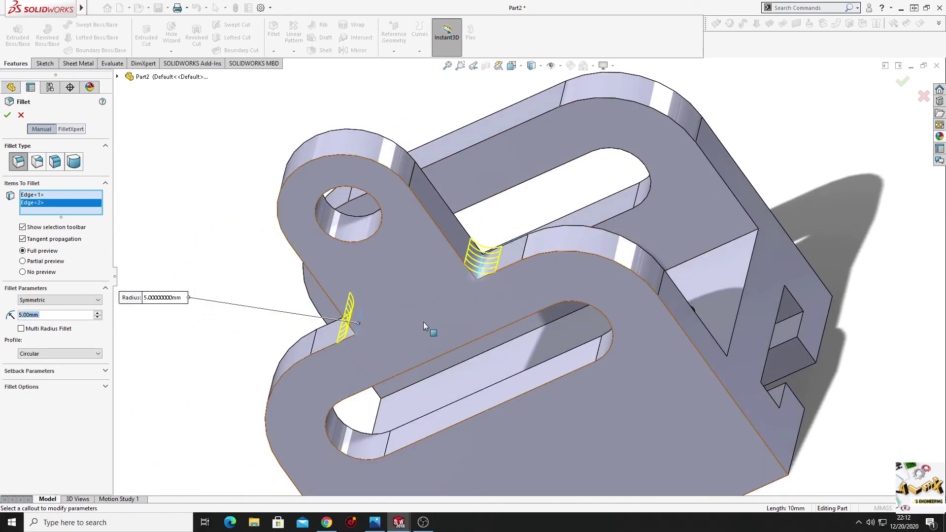
middle_drag(424, 321, 449, 321)
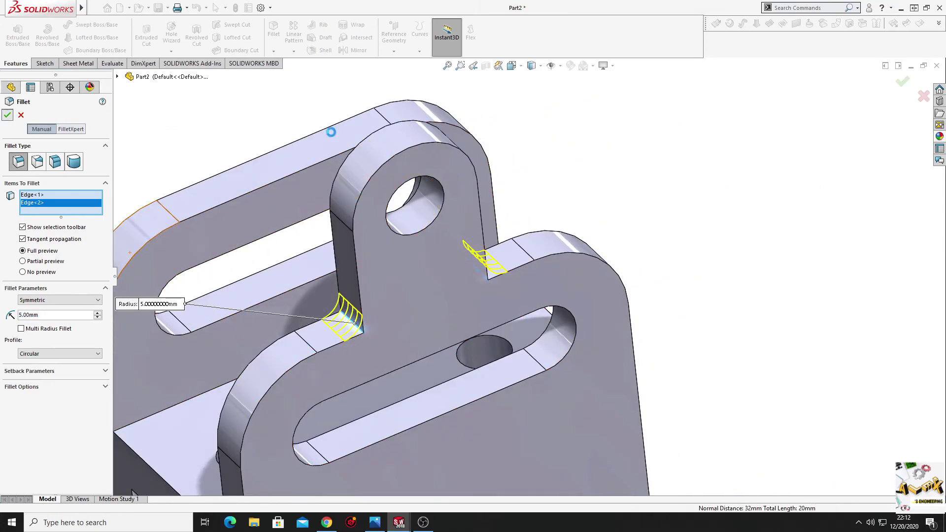
scroll(436, 312, up, 3)
scroll(437, 312, up, 3)
mouse_move(459, 320)
ctrl+middle_down()
mouse_move(366, 339)
mouse_move(556, 326)
mouse_move(613, 348)
mouse_move(628, 401)
mouse_move(482, 342)
mouse_move(497, 366)
mouse_move(505, 361)
mouse_move(362, 343)
ctrl+middle_up()
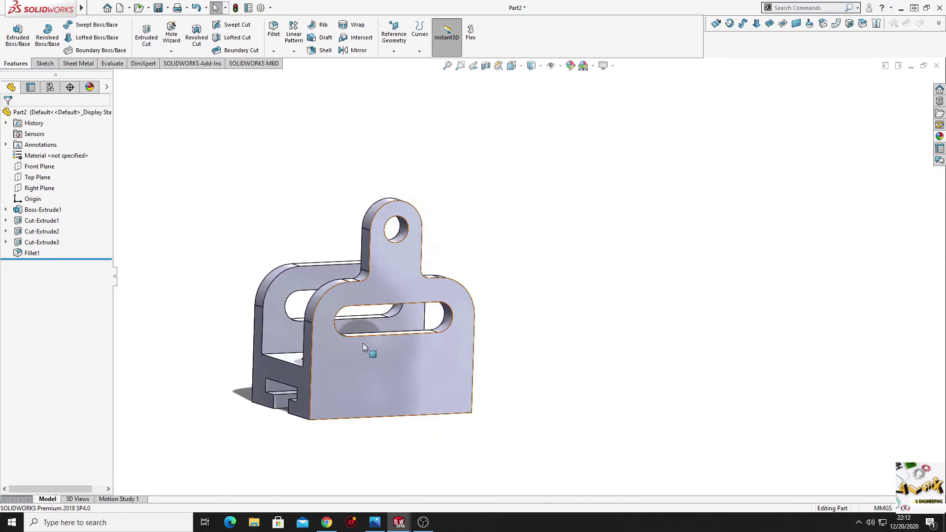
key(ctrl+7)
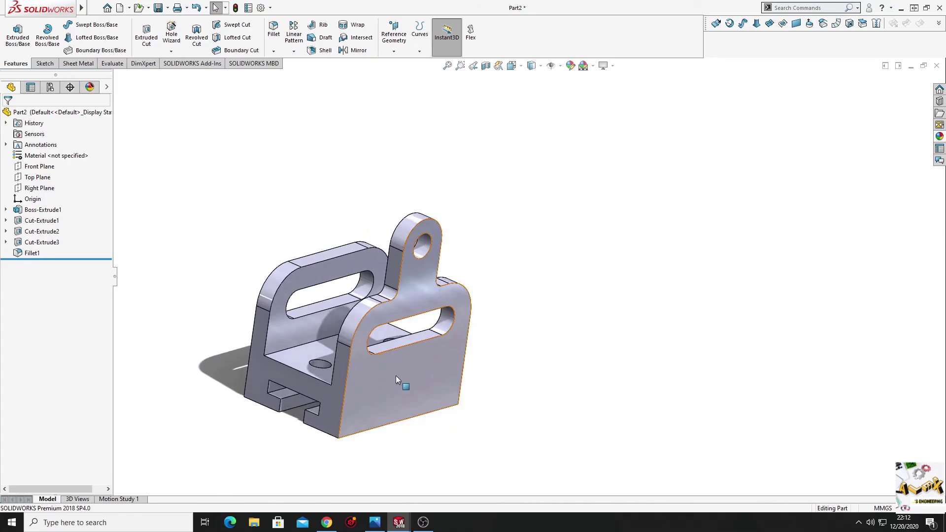
scroll(418, 354, down, 5)
mouse_move(418, 354)
ctrl+middle_down()
mouse_move(442, 354)
mouse_move(418, 378)
mouse_move(284, 371)
mouse_move(479, 361)
mouse_move(518, 268)
mouse_move(498, 314)
mouse_move(433, 350)
mouse_move(338, 332)
mouse_move(400, 335)
mouse_move(454, 353)
ctrl+middle_up()
scroll(442, 360, up, 3)
scroll(442, 372, up, 2)
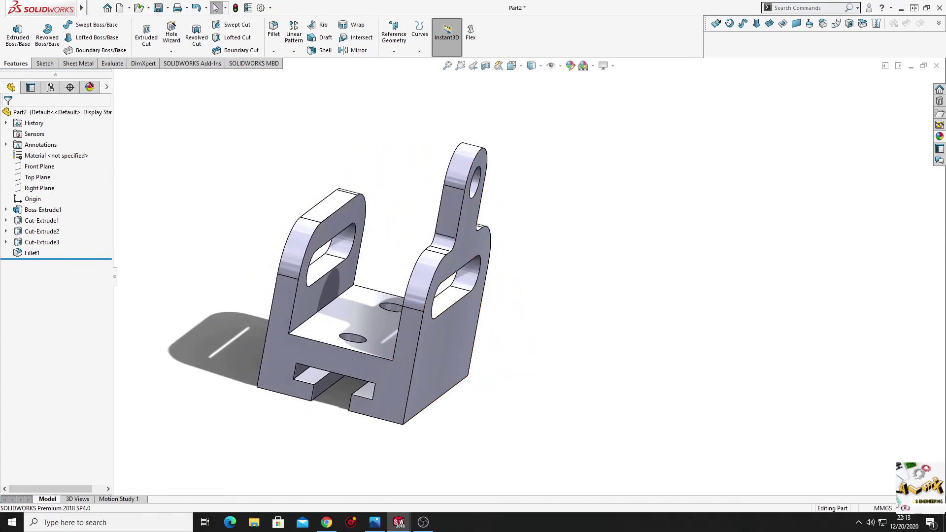